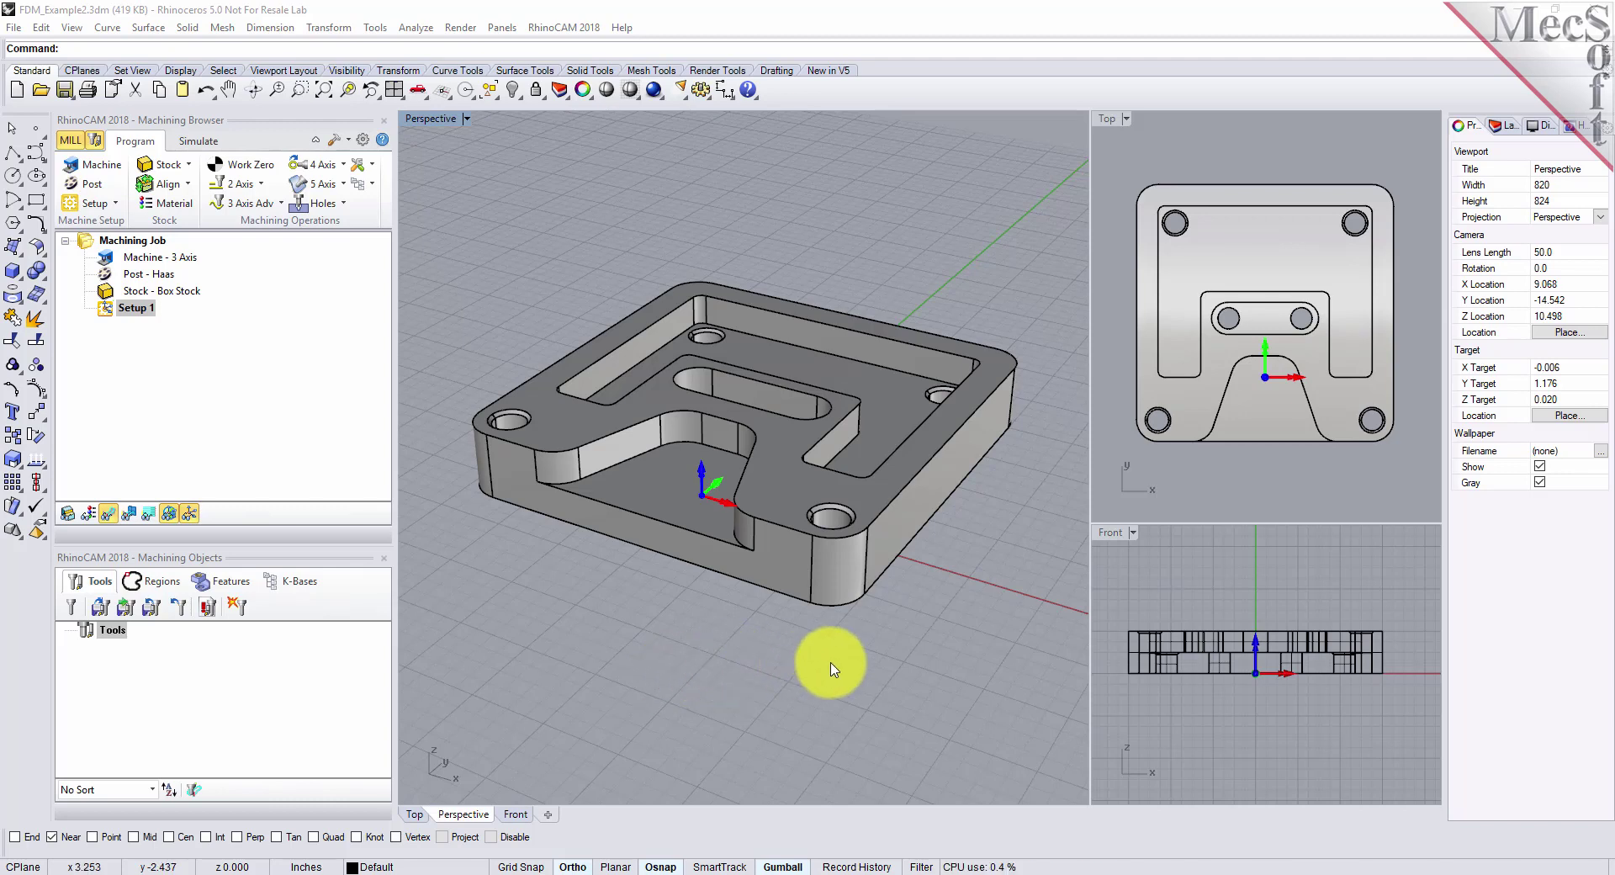
Orbit the Perspective view and select the part to show its properties, named Chamfer1
{"action": "right_click_drag", "start_coordinate": [833, 626], "coordinate": [799, 687]}
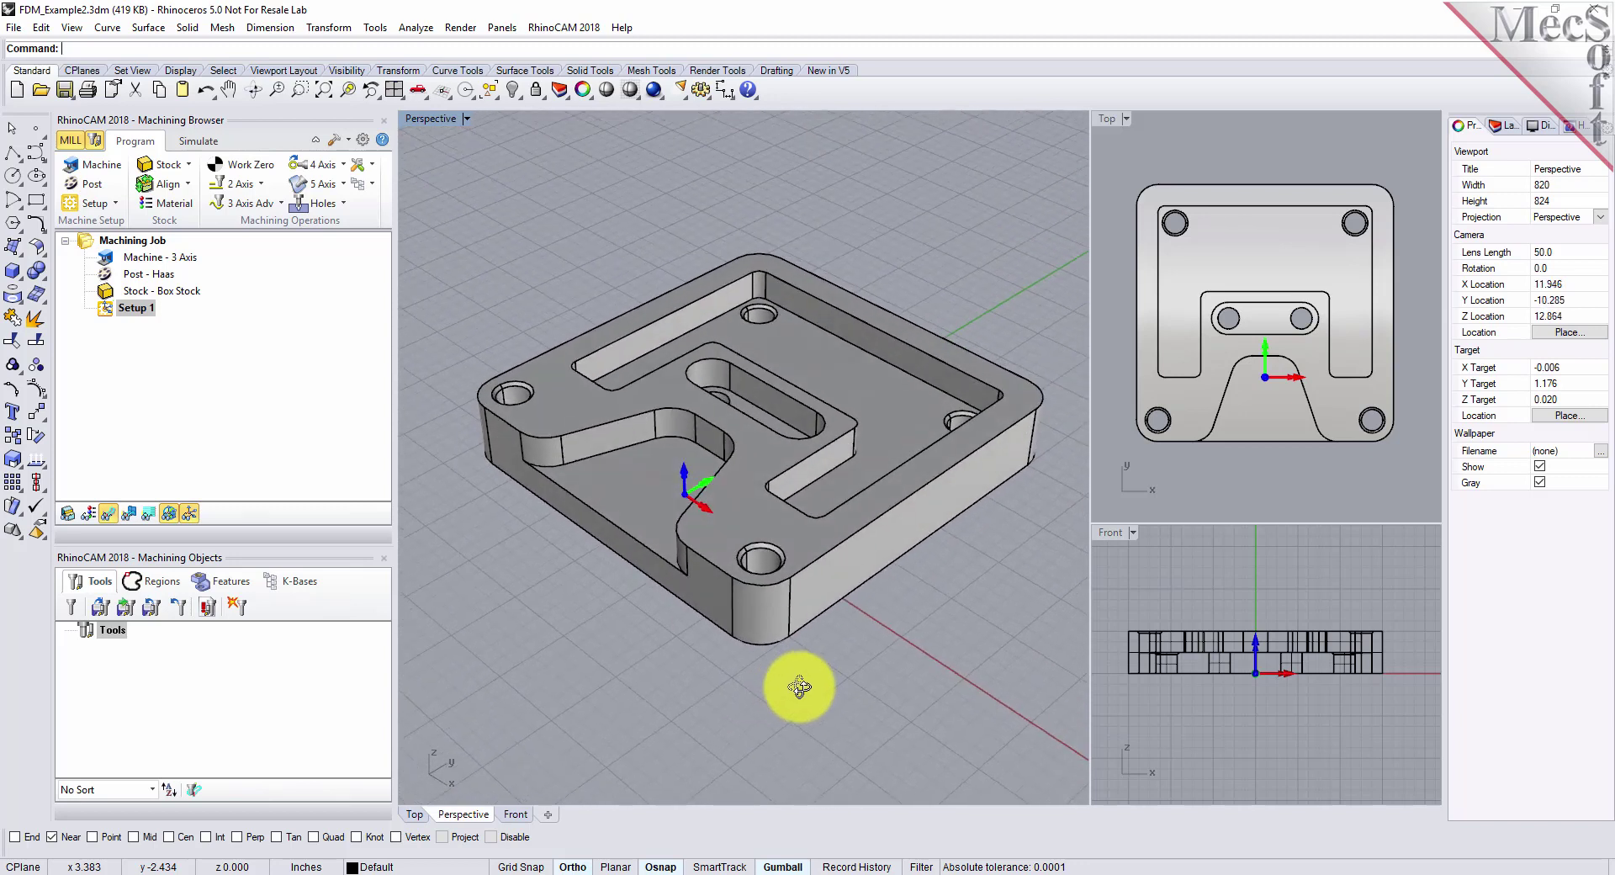
{"action": "left_click", "coordinate": [749, 457]}
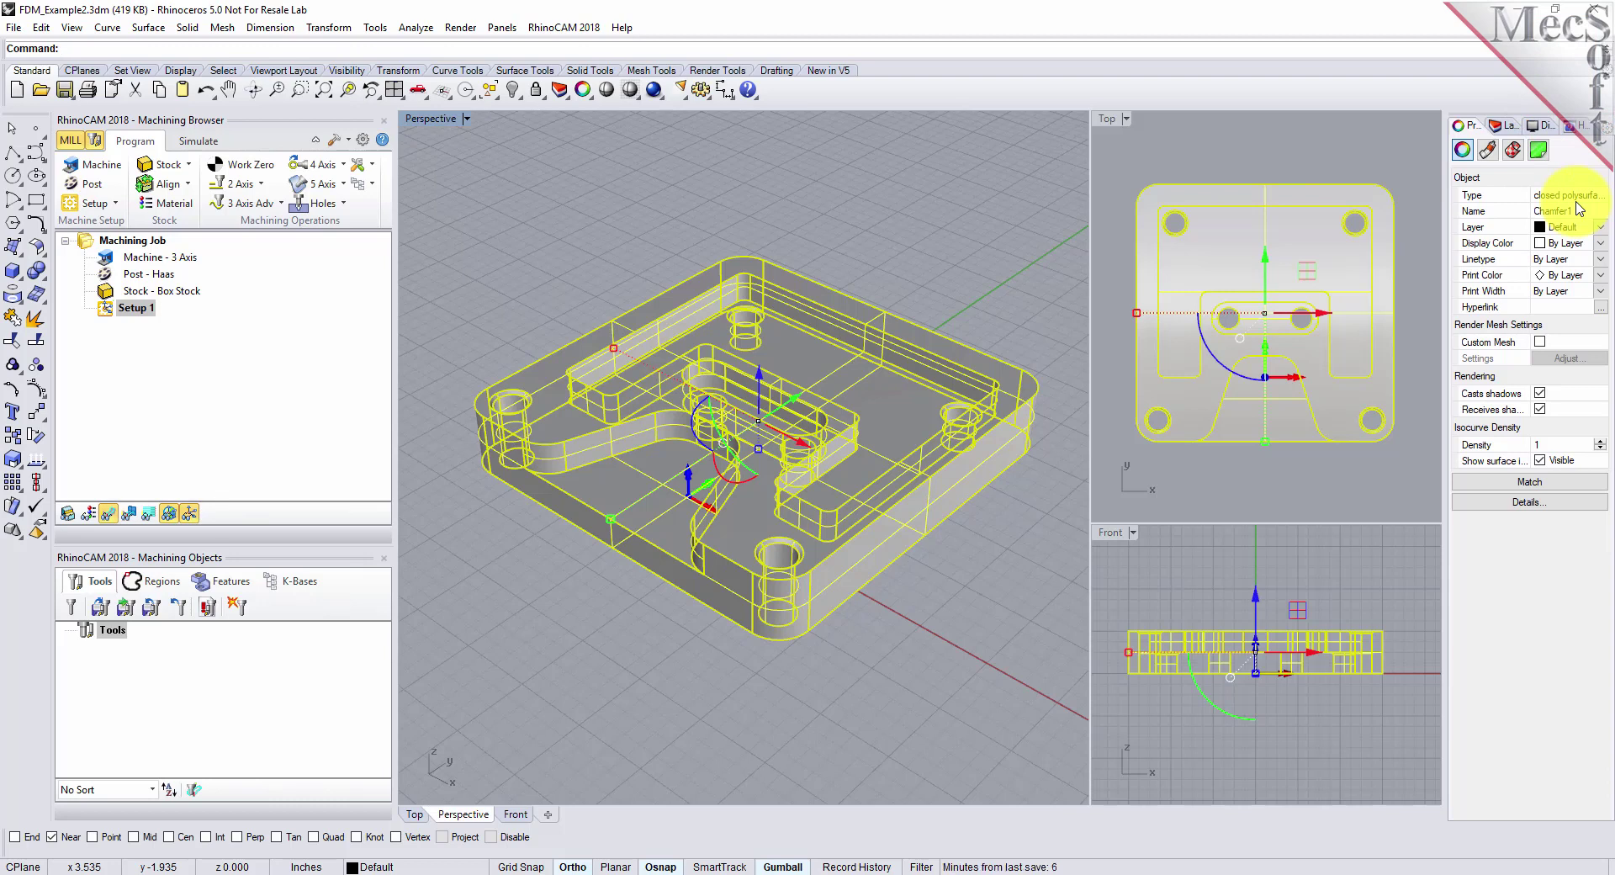
Deselect the polysurface so the Properties panel shows the viewport properties again
{"action": "left_click", "coordinate": [892, 203]}
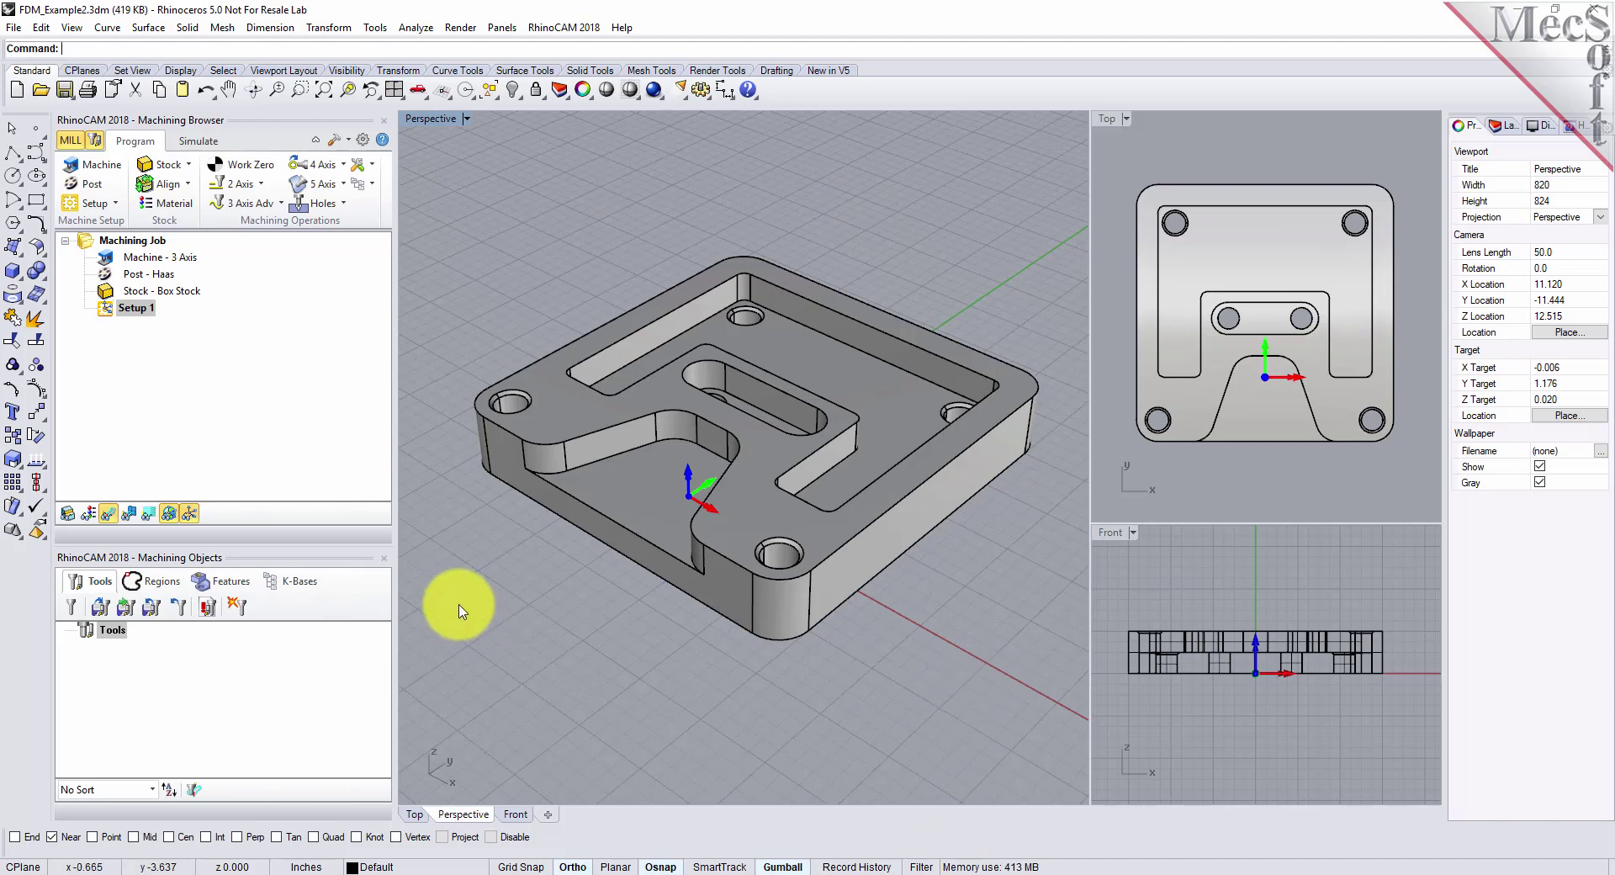
In RhinoCAM Preferences' Features page, load DefaultAFM_INCH.vkb as the AFM knowledge base and confirm
{"action": "left_click", "coordinate": [364, 142]}
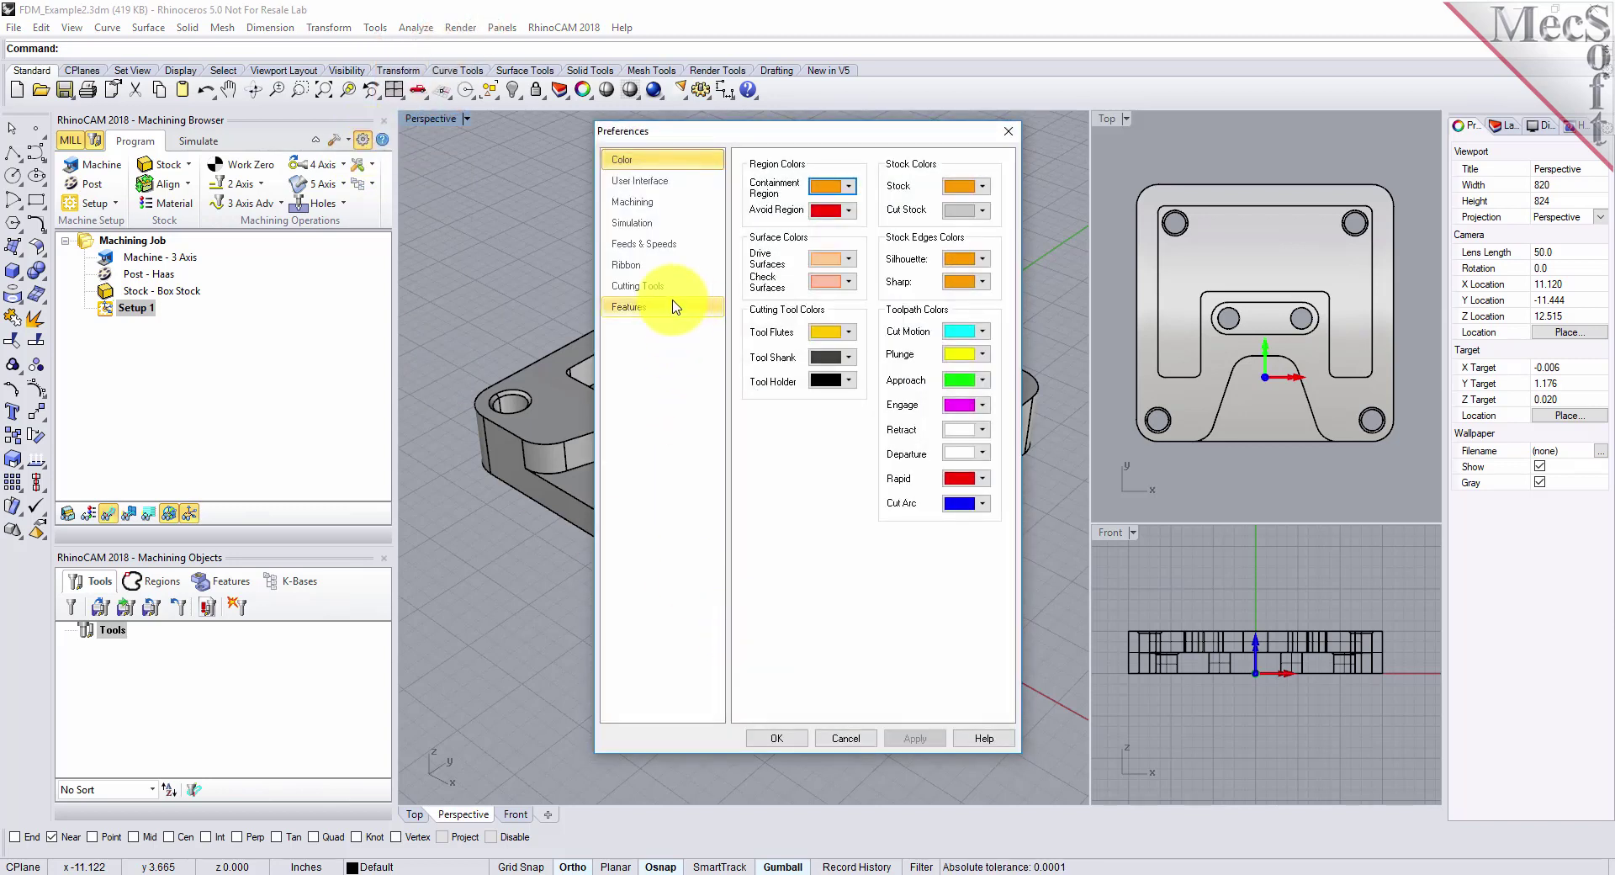
{"action": "left_click", "coordinate": [631, 308]}
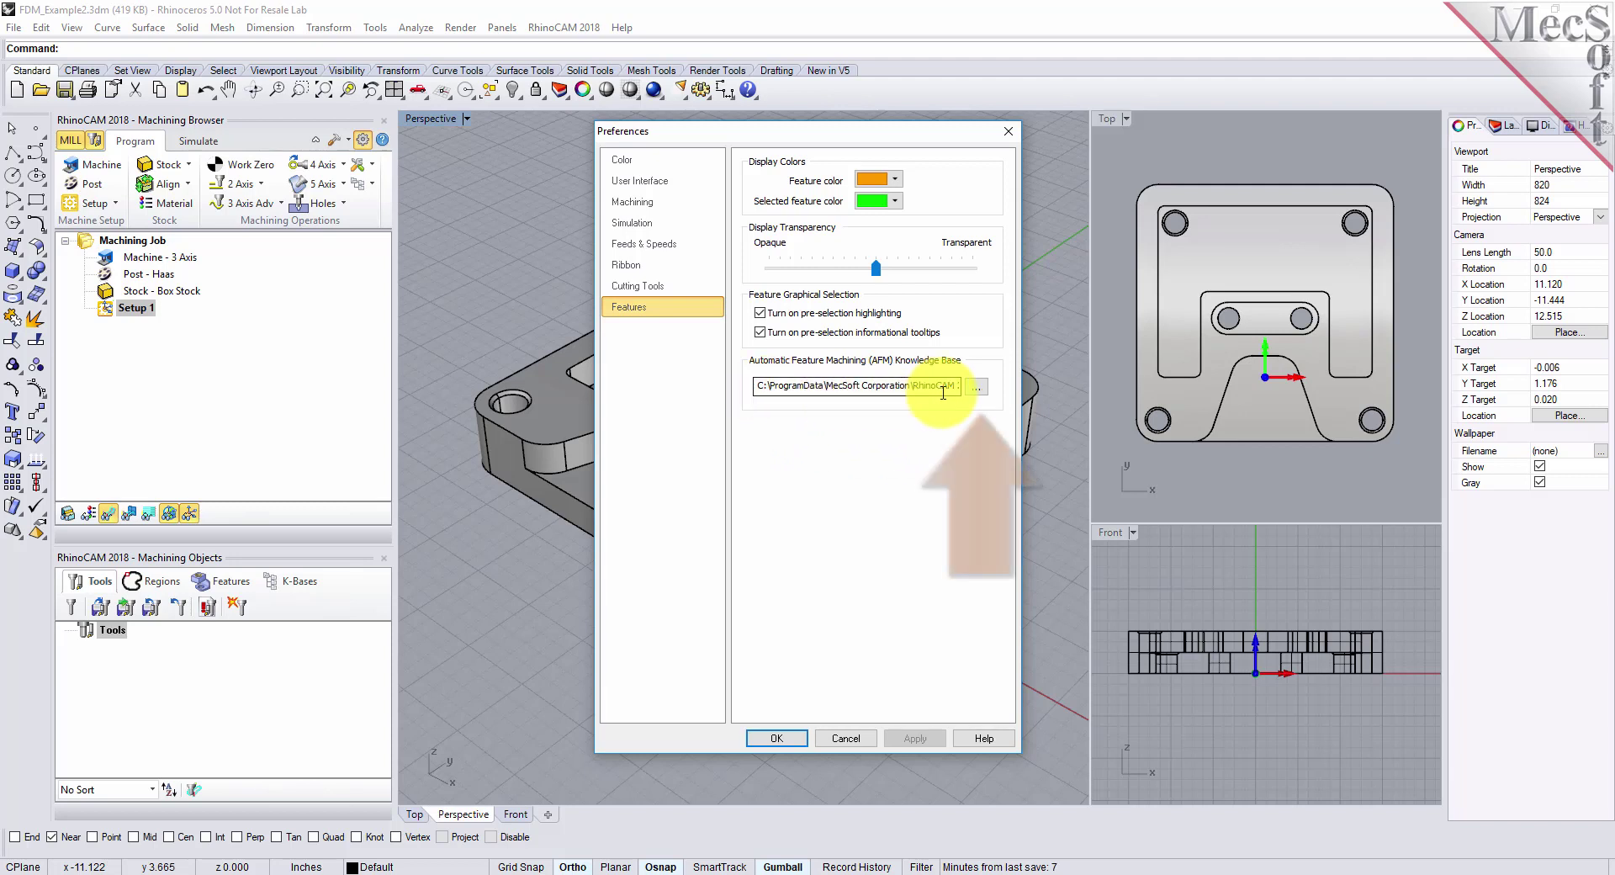
{"action": "left_click", "coordinate": [977, 389]}
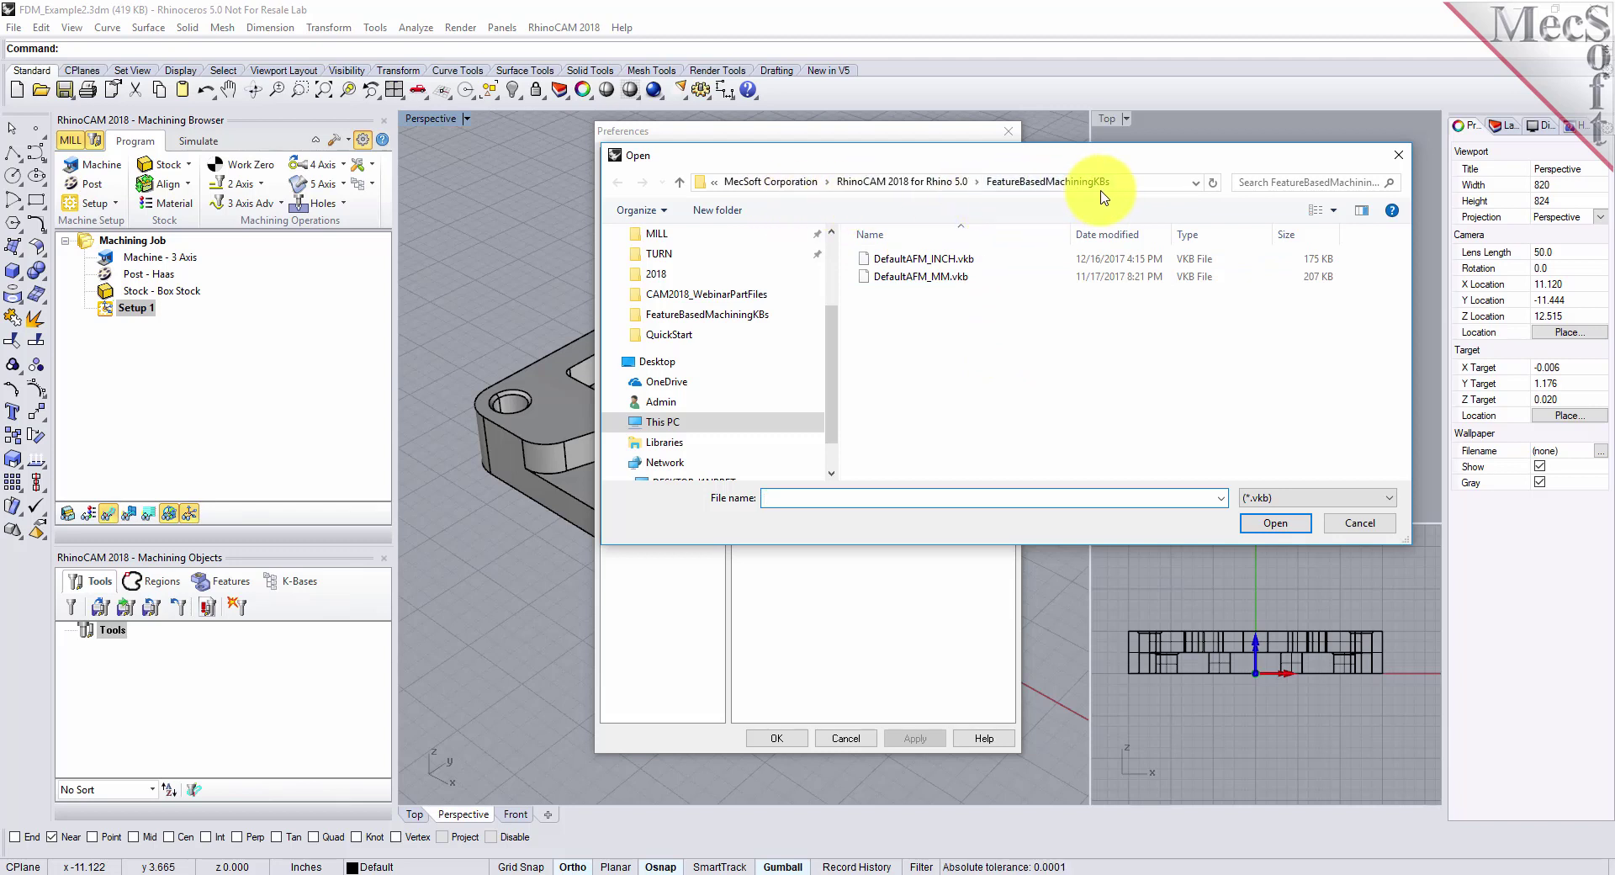
{"action": "left_click", "coordinate": [899, 266]}
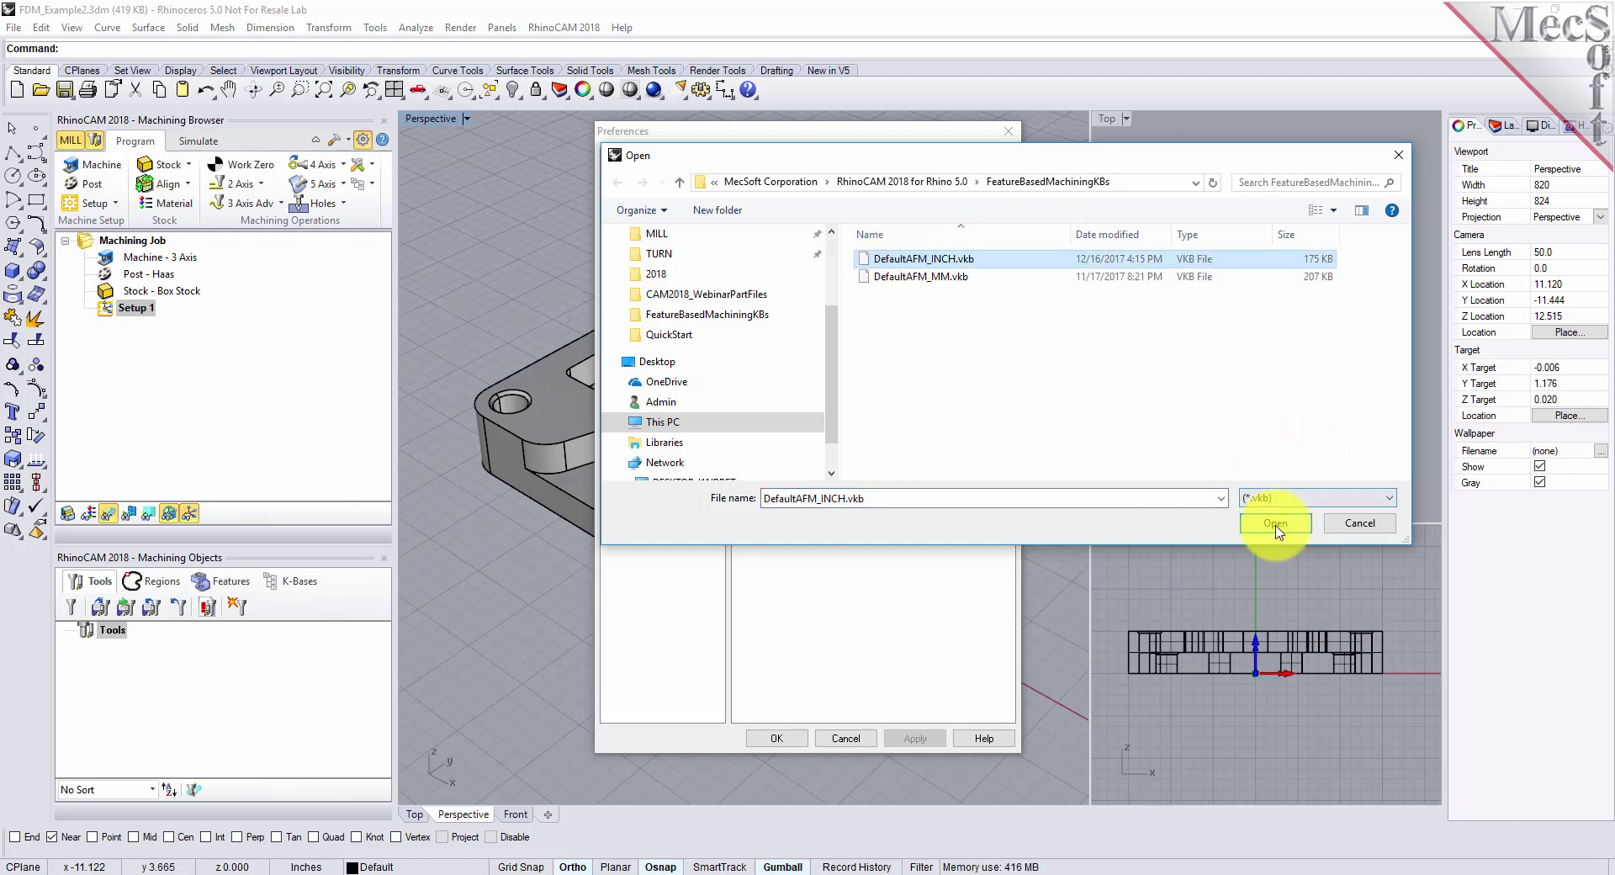
{"action": "left_click", "coordinate": [1278, 525]}
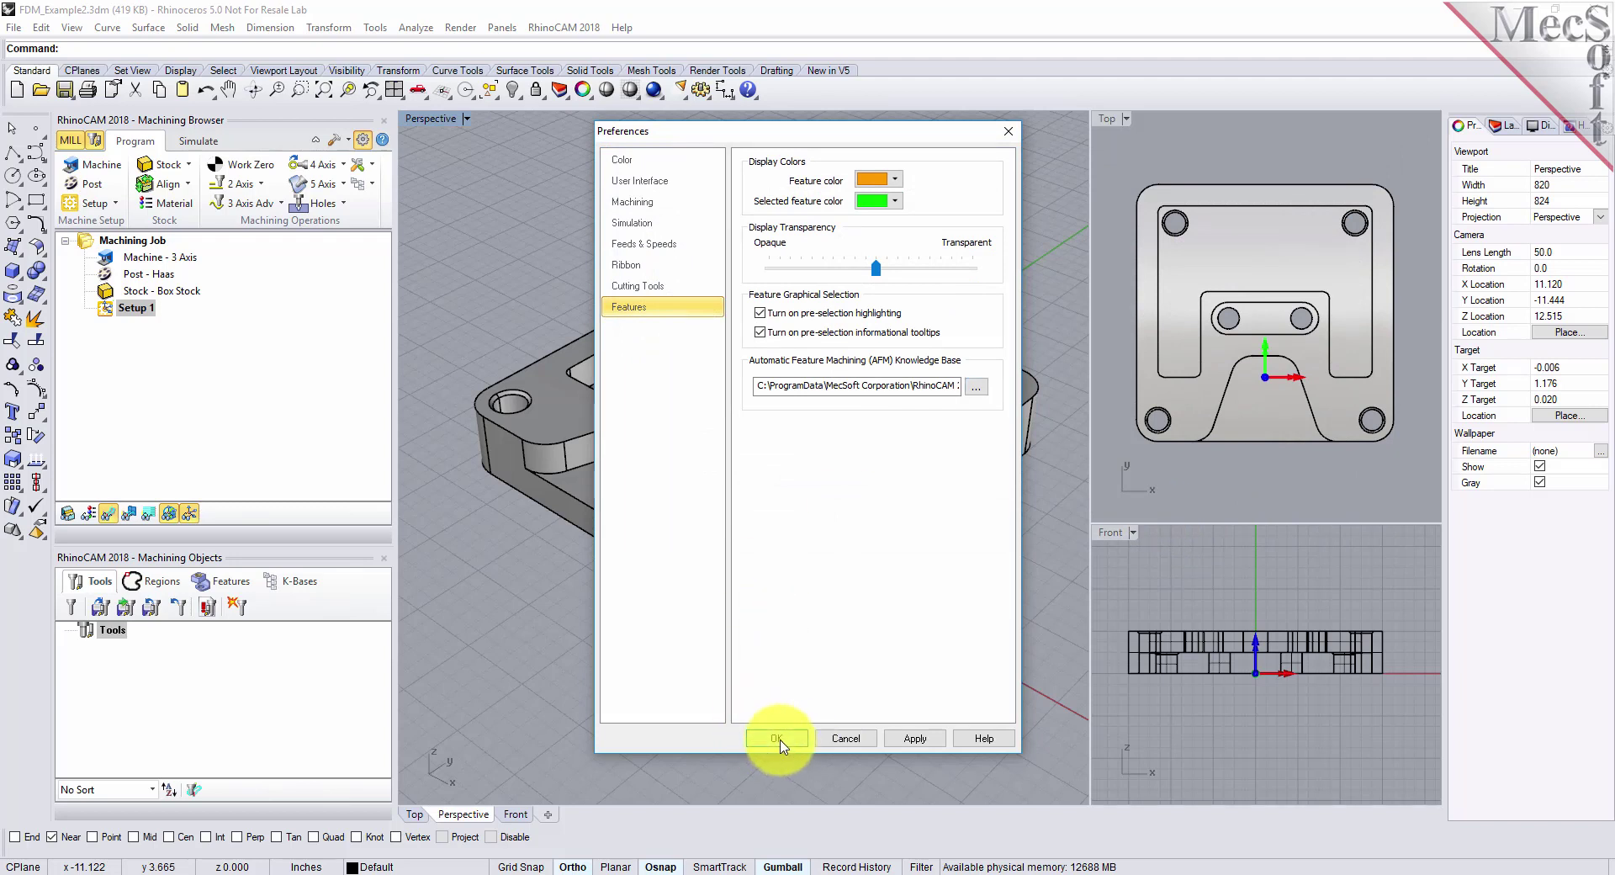
{"action": "left_click", "coordinate": [770, 738]}
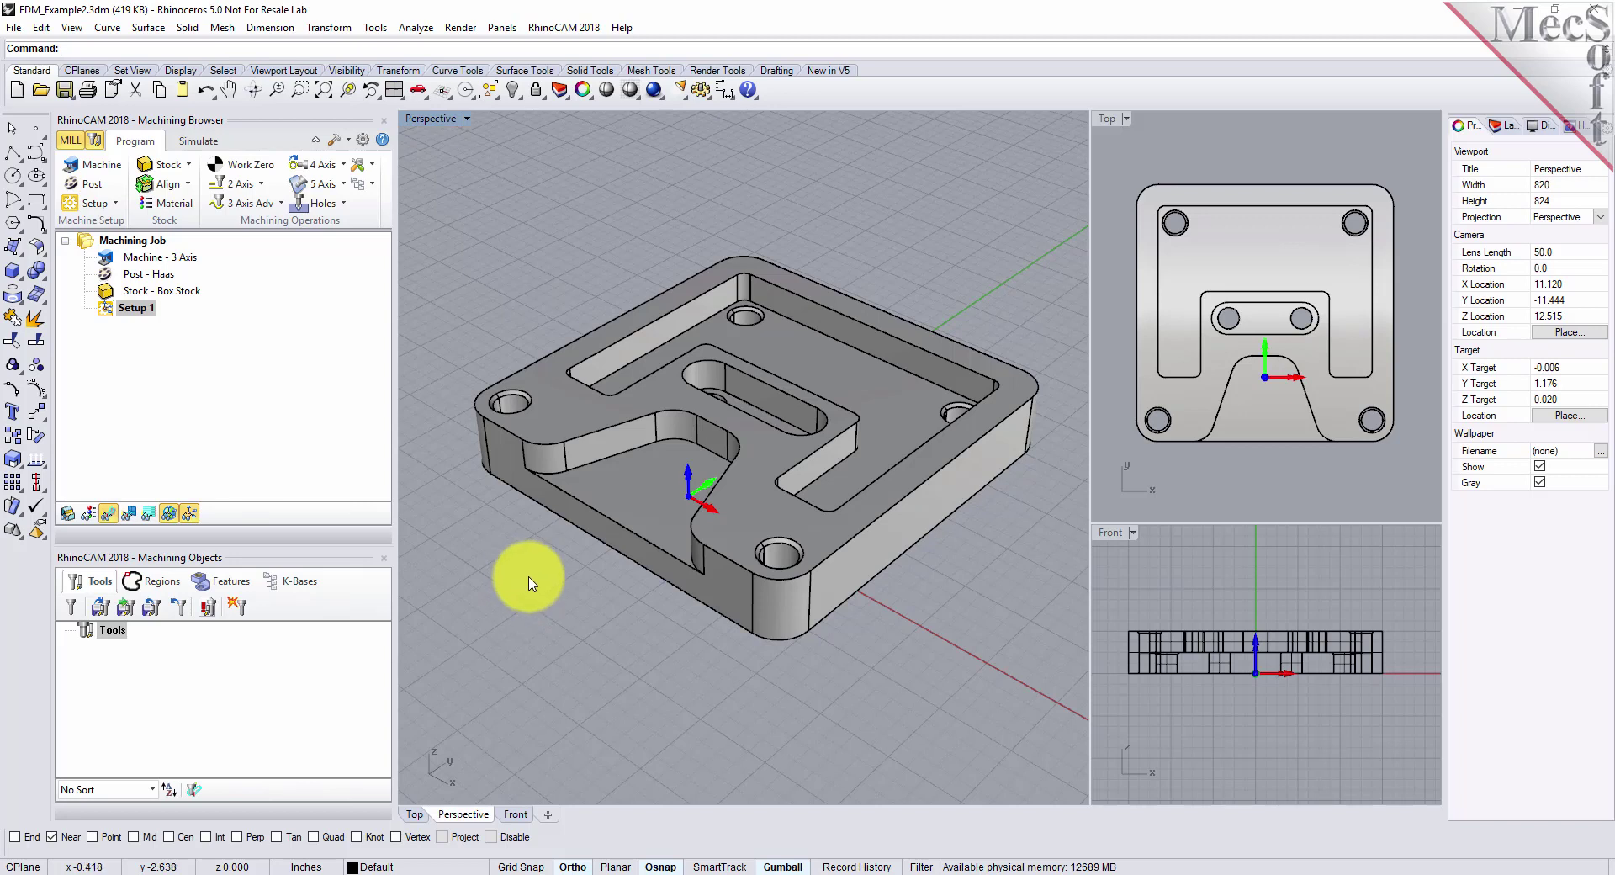
Run Automatic Feature Detection on the Features tab to list planar faces, pockets, holes, chamfers and slots
{"action": "left_click", "coordinate": [226, 581]}
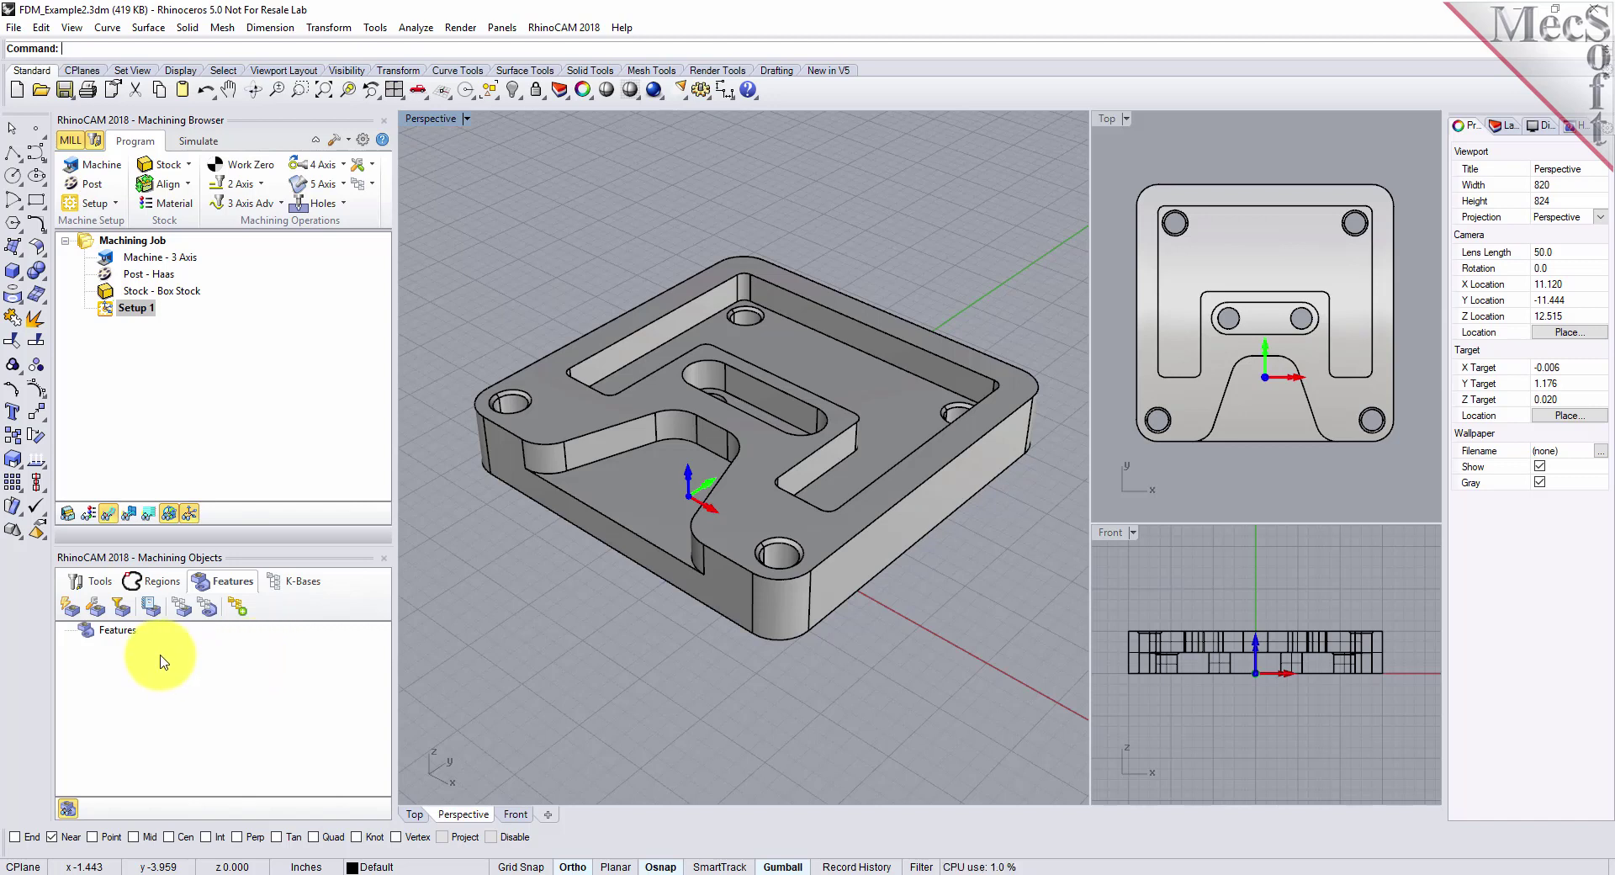
{"action": "left_click", "coordinate": [73, 612]}
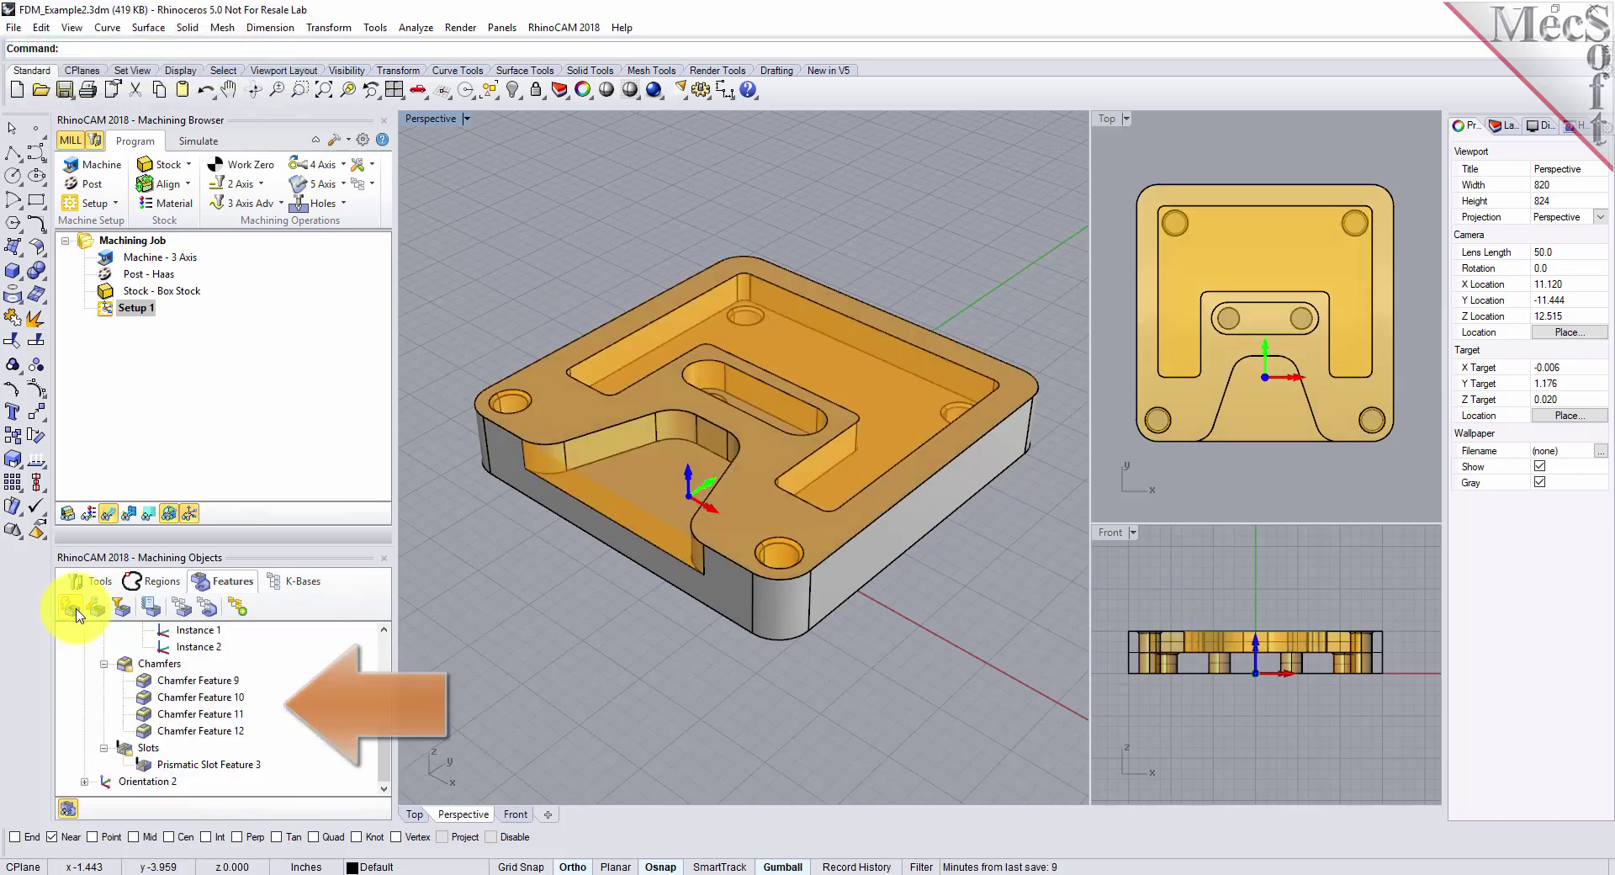
{"action": "left_click_drag", "start_coordinate": [396, 757], "coordinate": [385, 655]}
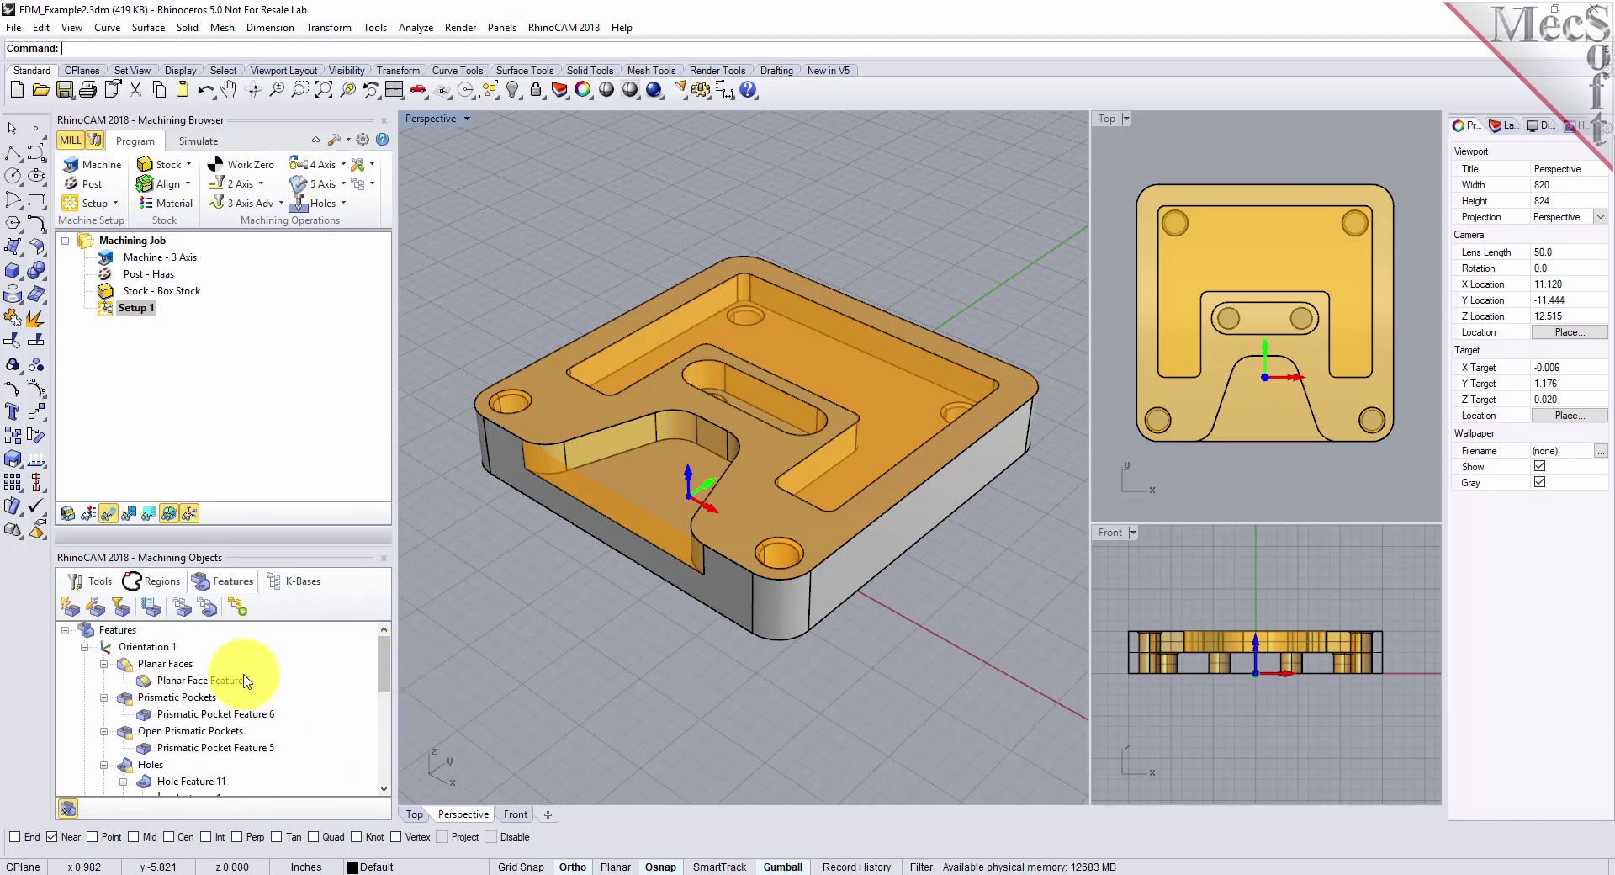
Highlight Planar Face Feature 5, Prismatic Pocket Features 6 and 5, and Holes, then select the Features root
{"action": "left_click", "coordinate": [189, 682]}
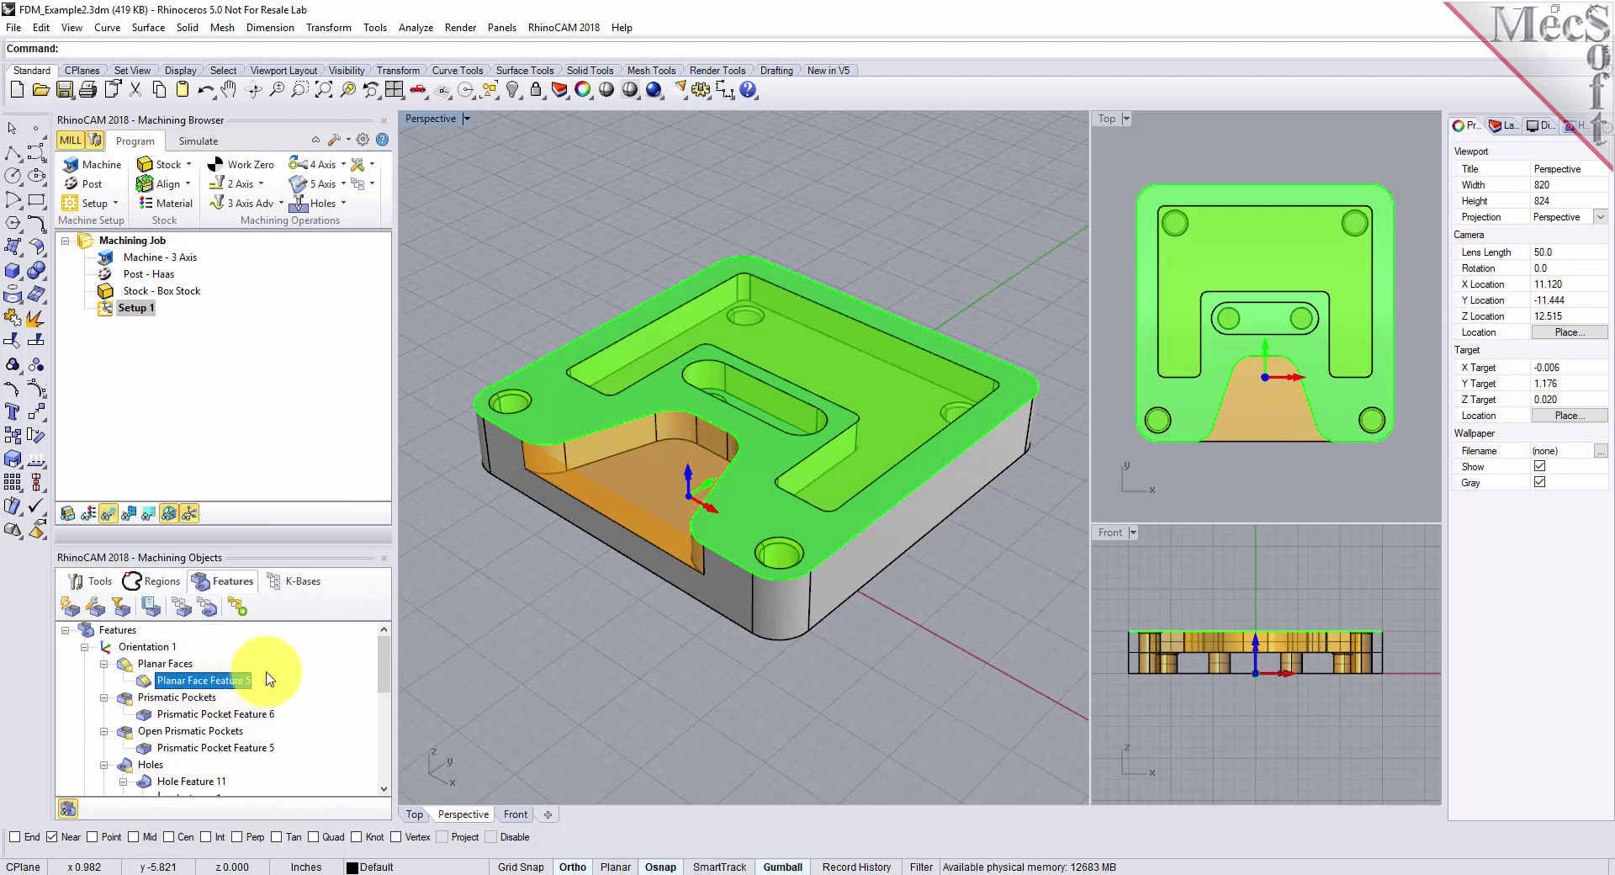
{"action": "left_click", "coordinate": [218, 715]}
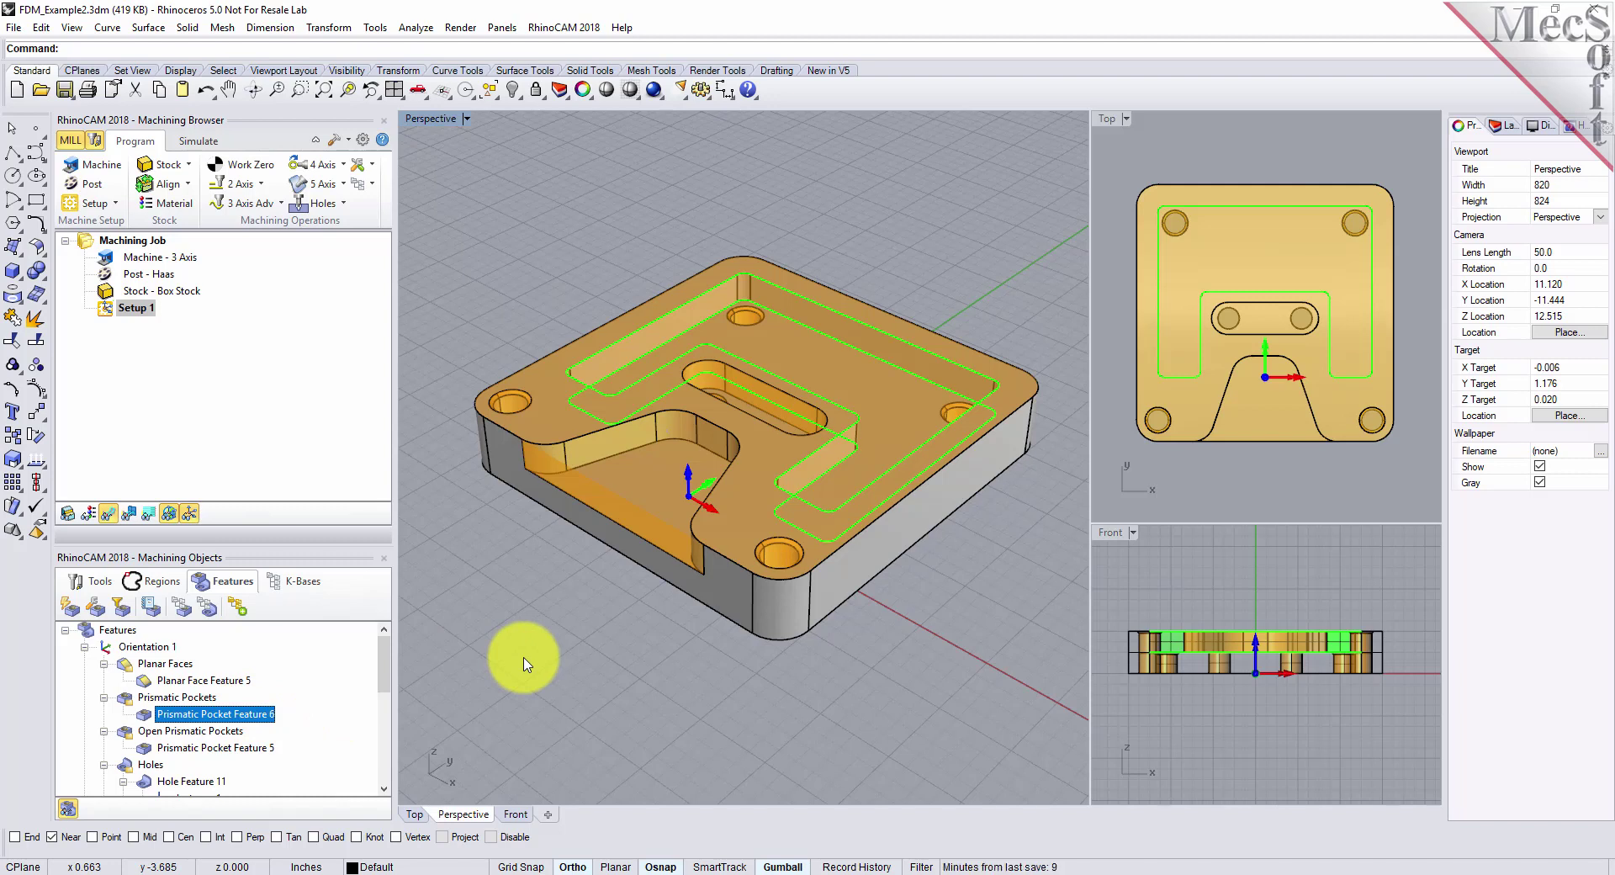
{"action": "scroll", "coordinate": [228, 700], "scroll_direction": "down", "scroll_amount": 1}
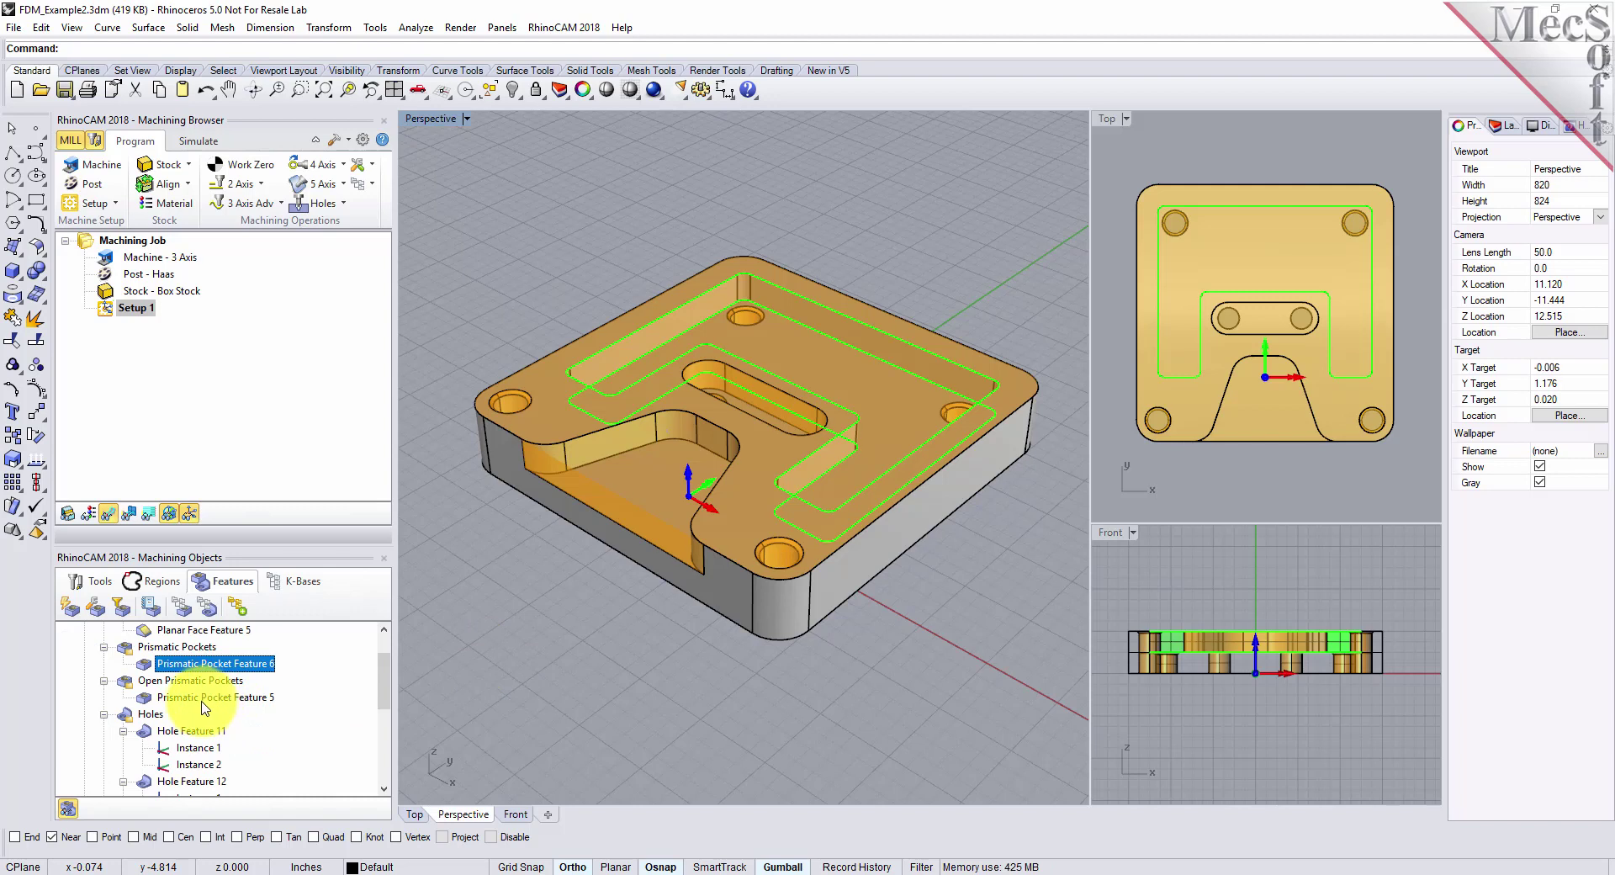
{"action": "left_click", "coordinate": [203, 698]}
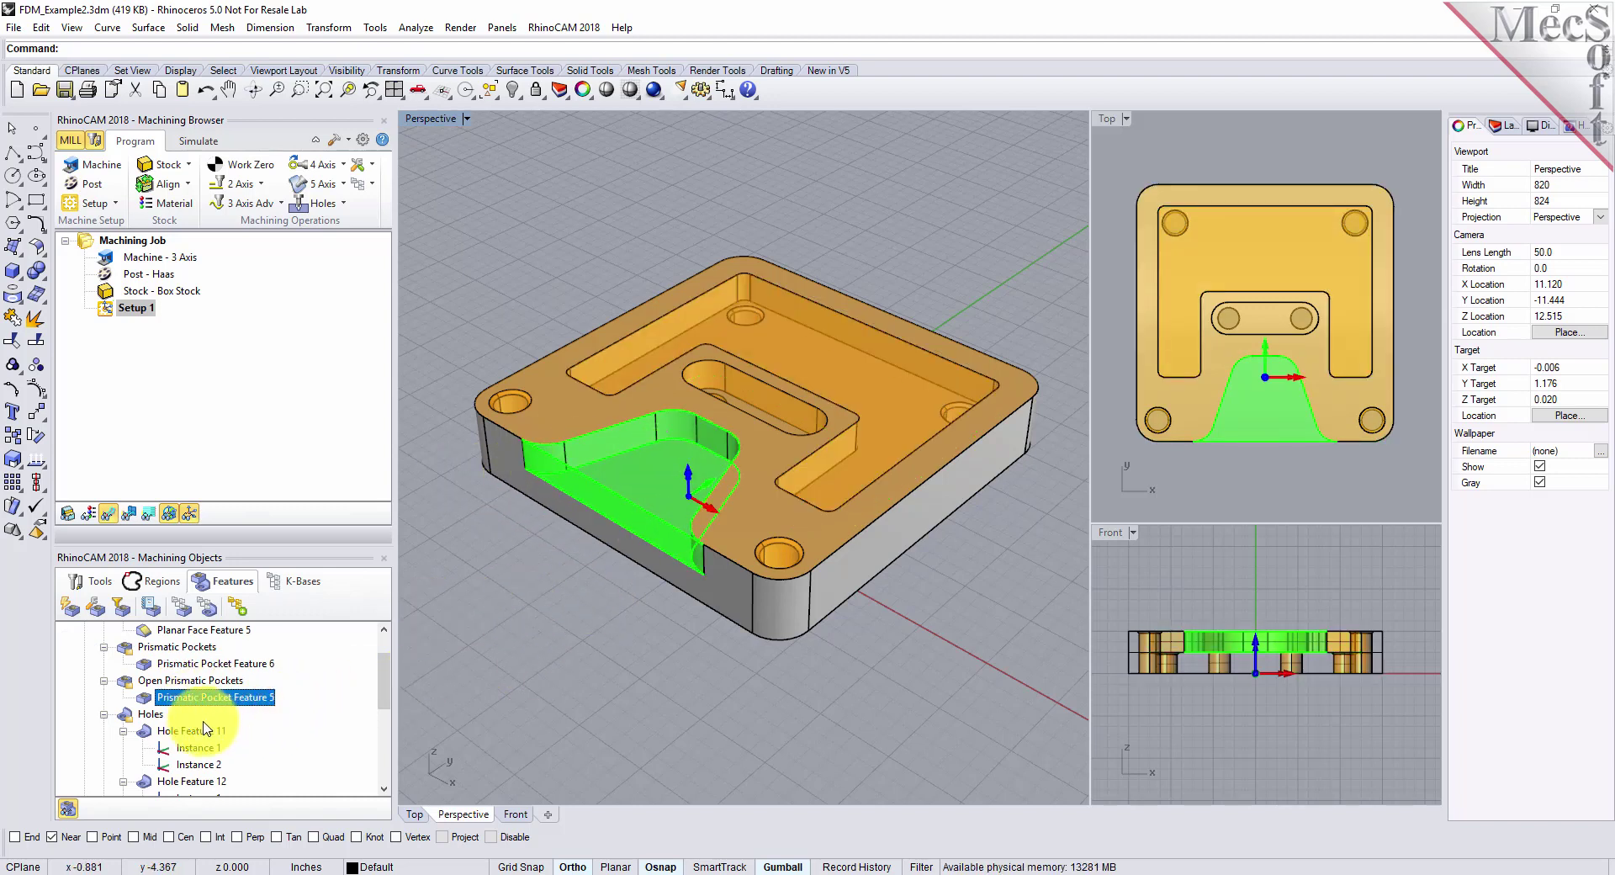
{"action": "left_click", "coordinate": [149, 714]}
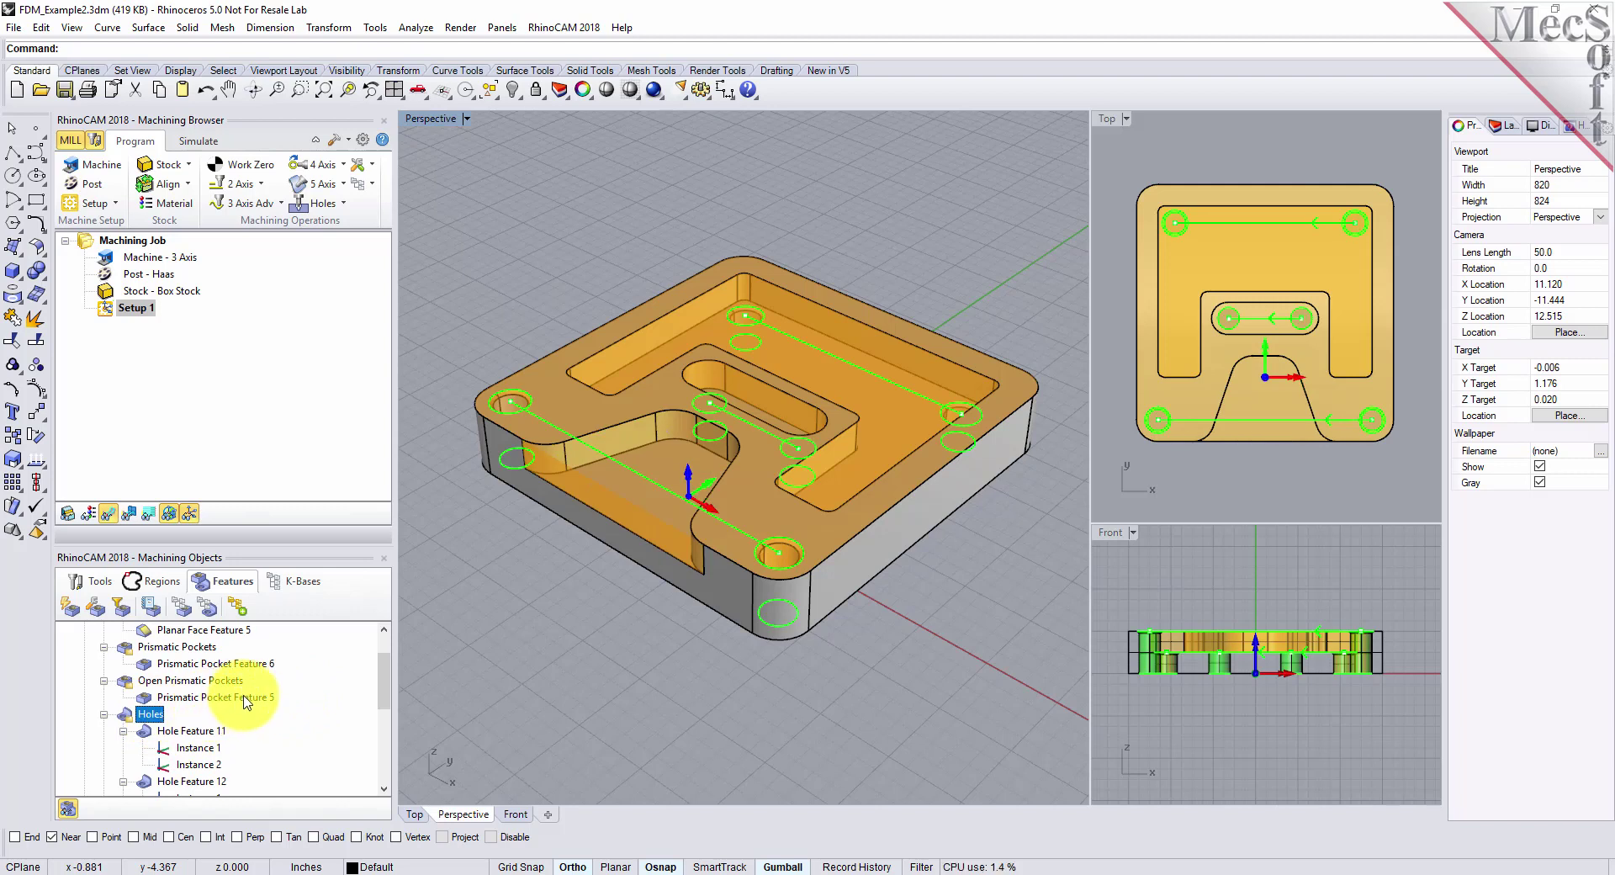
{"action": "scroll", "coordinate": [290, 700], "scroll_direction": "up", "scroll_amount": 1}
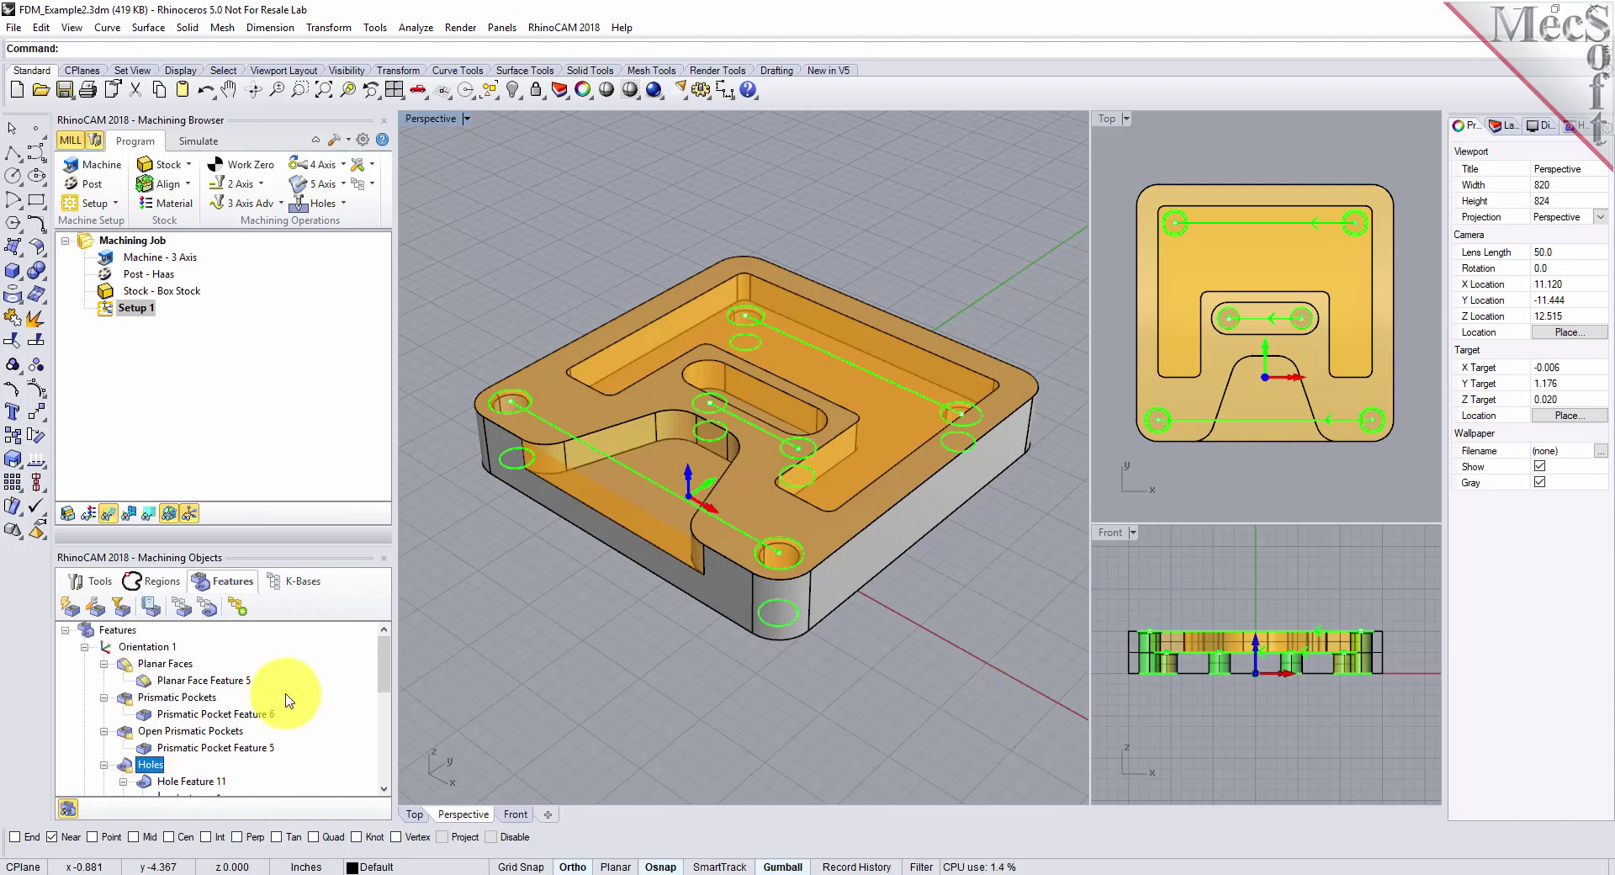
{"action": "left_click", "coordinate": [111, 631]}
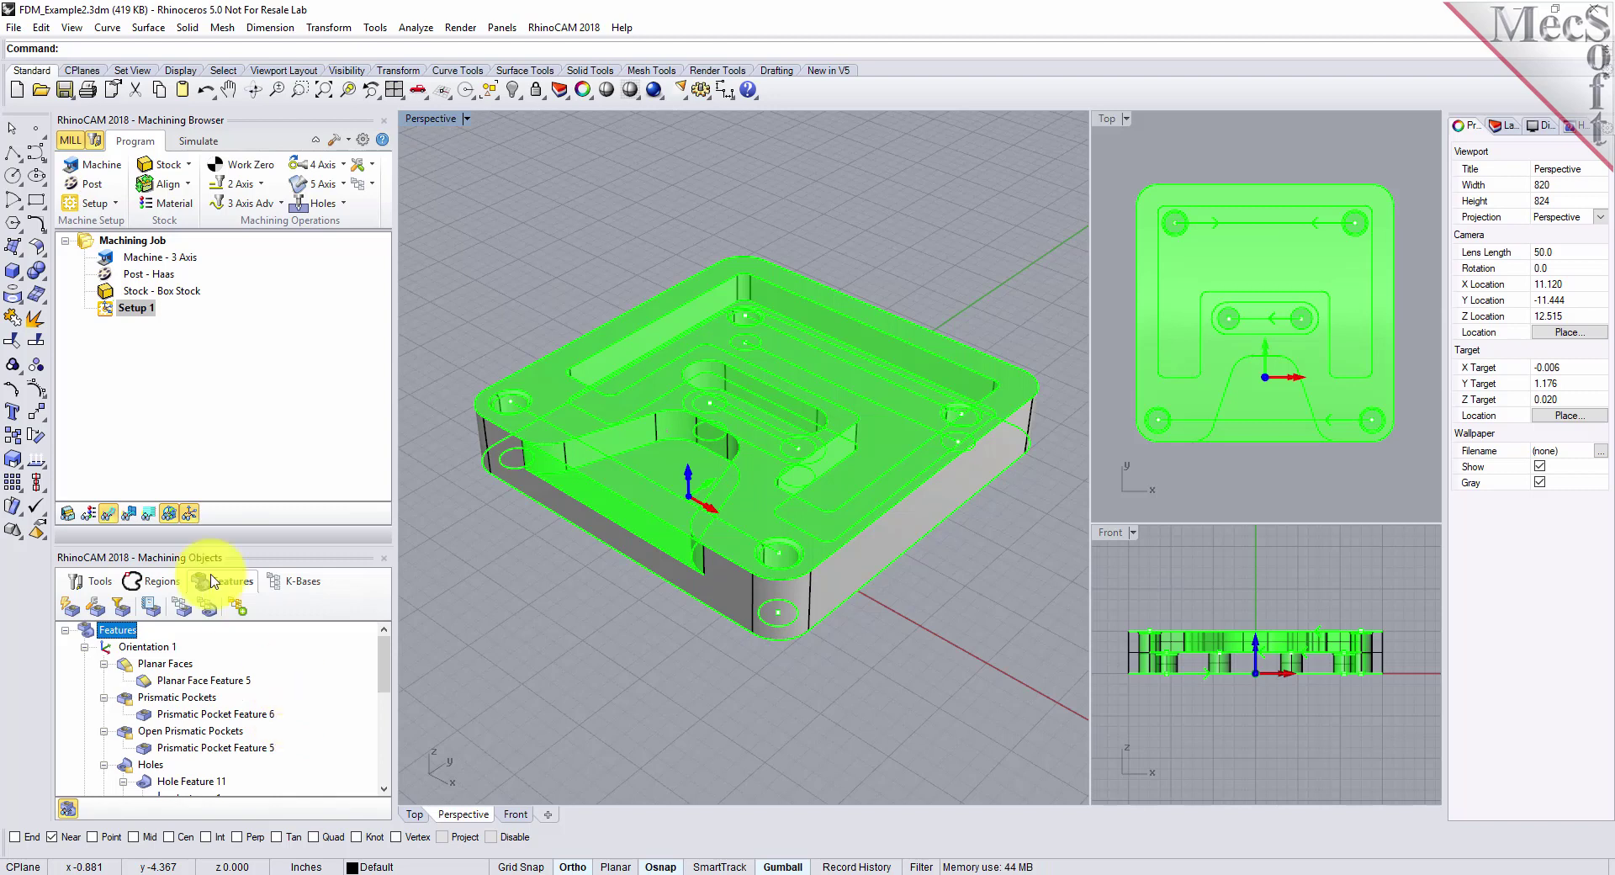
Run AFM on all features and preview the Facing, Pocketing, Slotting, Profiling, Drill and Chamfering toolpaths
{"action": "left_click", "coordinate": [97, 631]}
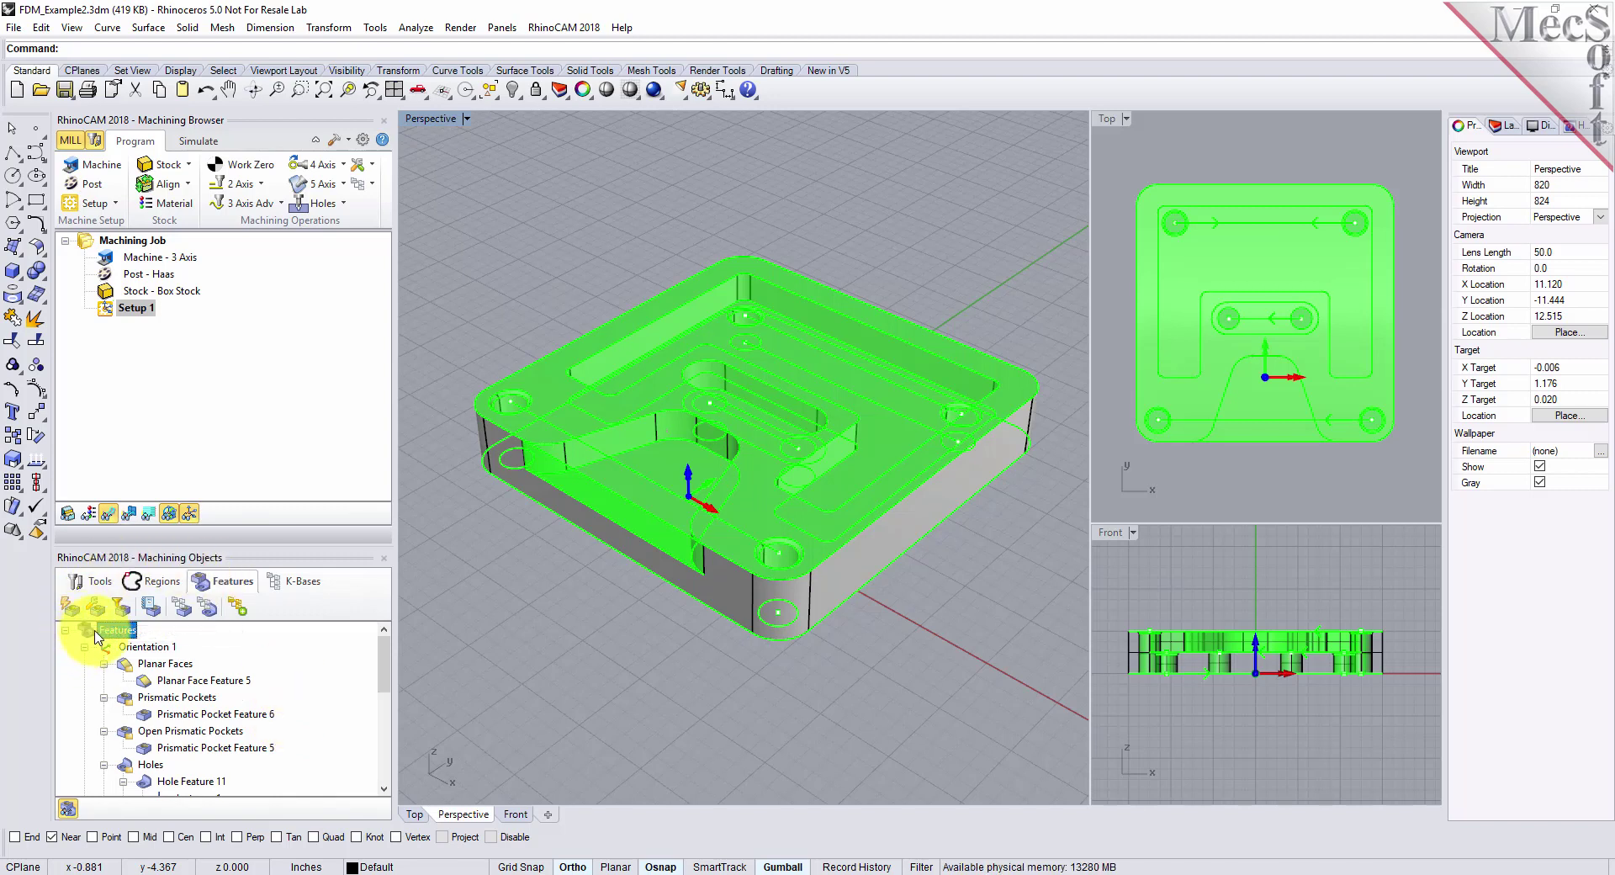
{"action": "left_click", "coordinate": [242, 617]}
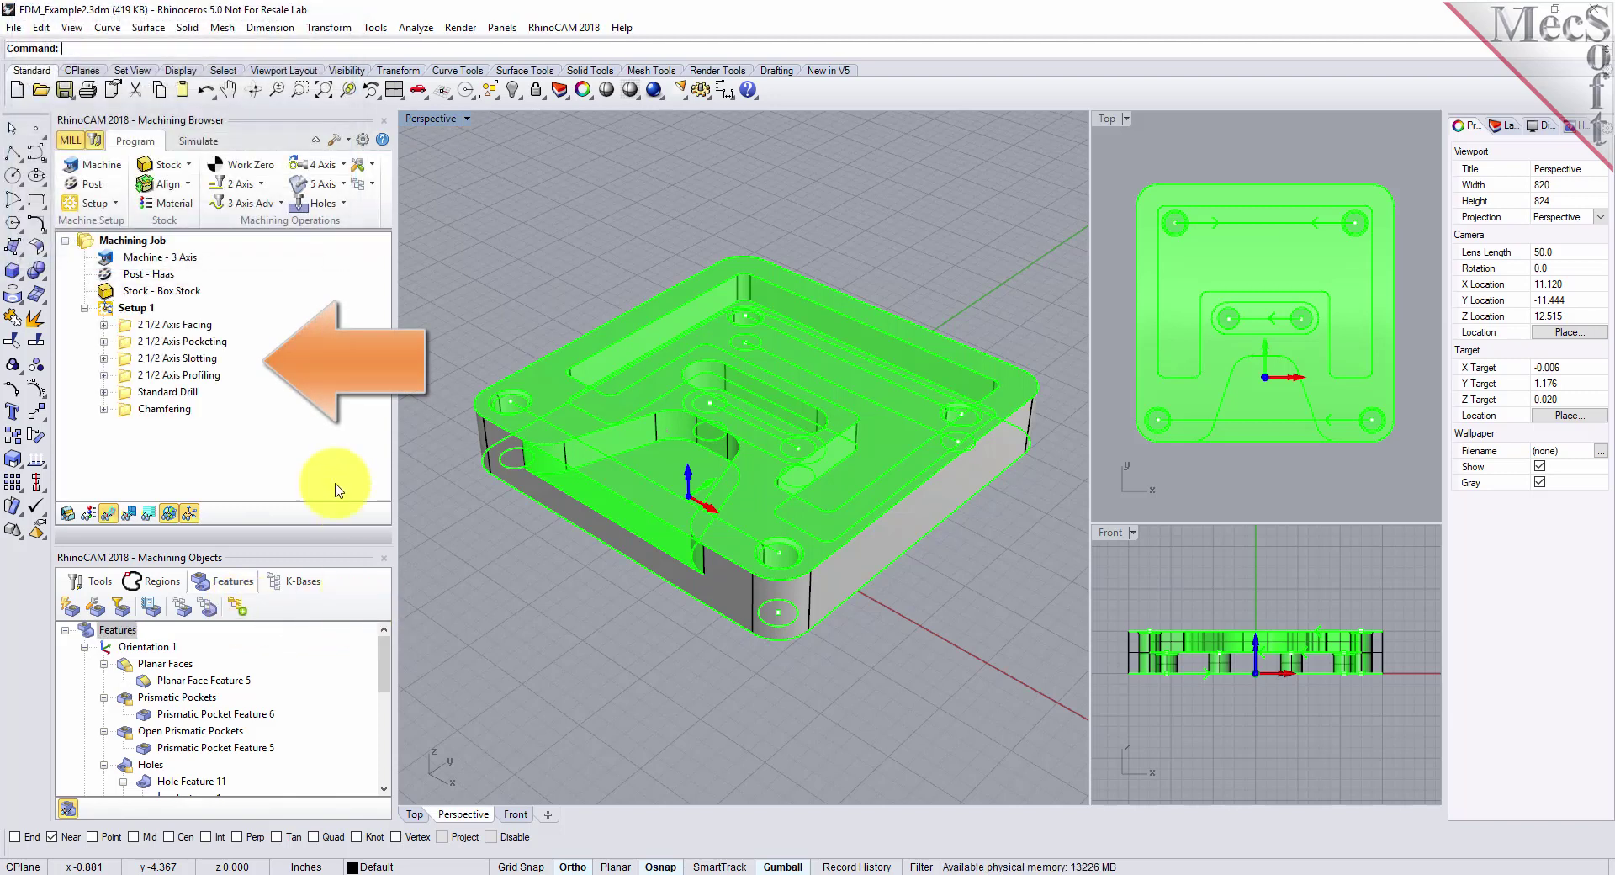
{"action": "left_click", "coordinate": [125, 329]}
{"action": "left_click", "coordinate": [128, 345]}
{"action": "left_click", "coordinate": [127, 358]}
{"action": "left_click", "coordinate": [124, 376]}
{"action": "left_click", "coordinate": [126, 393]}
{"action": "left_click", "coordinate": [133, 409]}
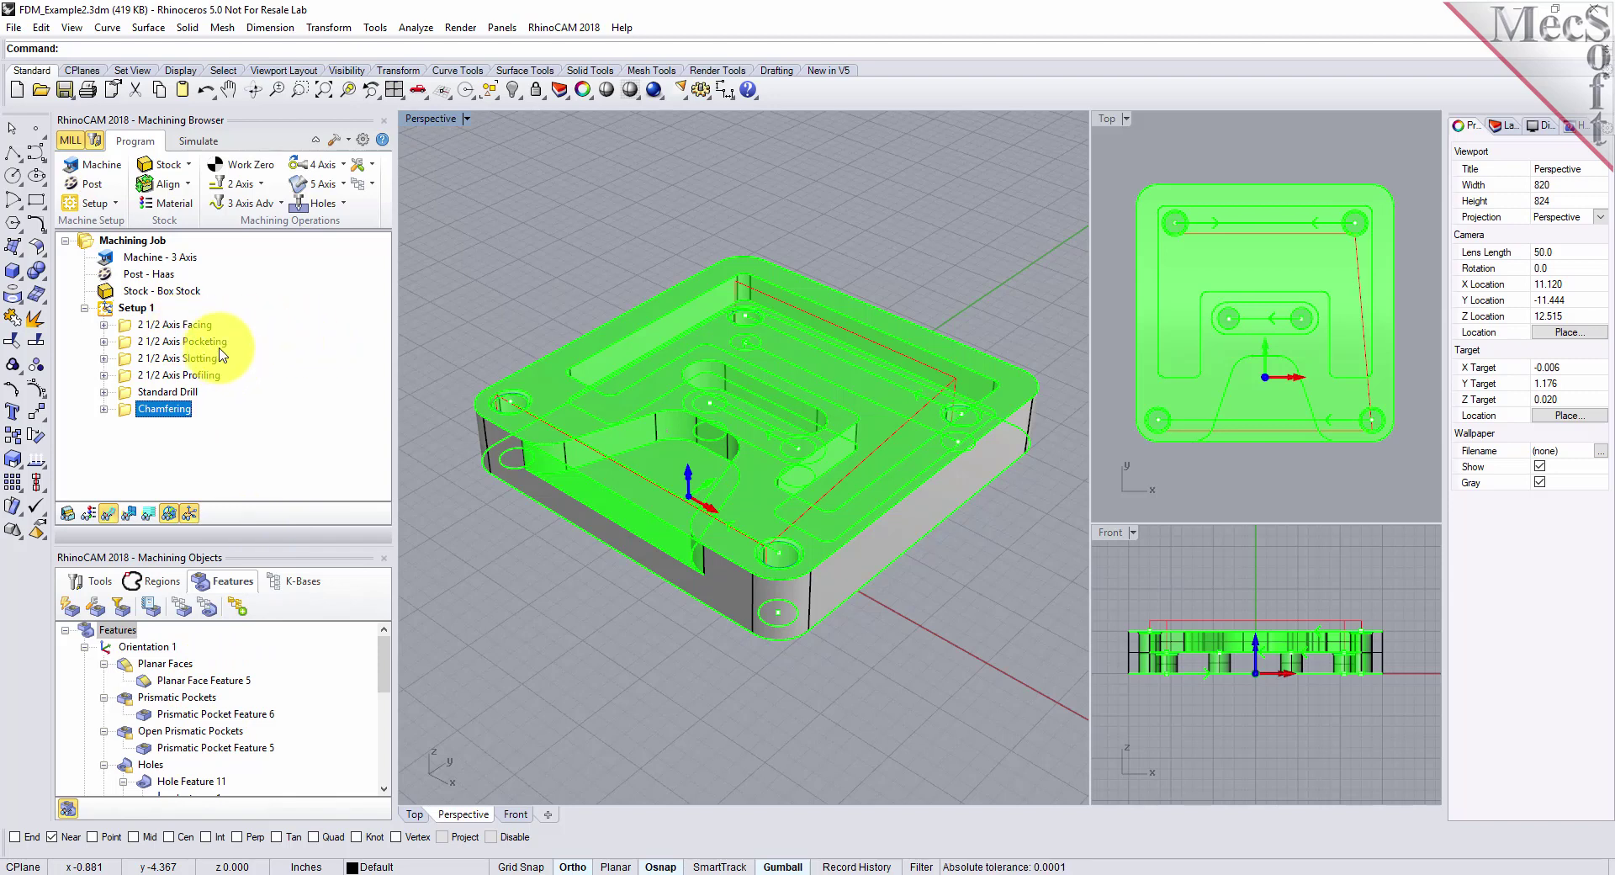
Regenerate every operation in Setup 1 from its right-click menu
{"action": "right_click", "coordinate": [122, 309]}
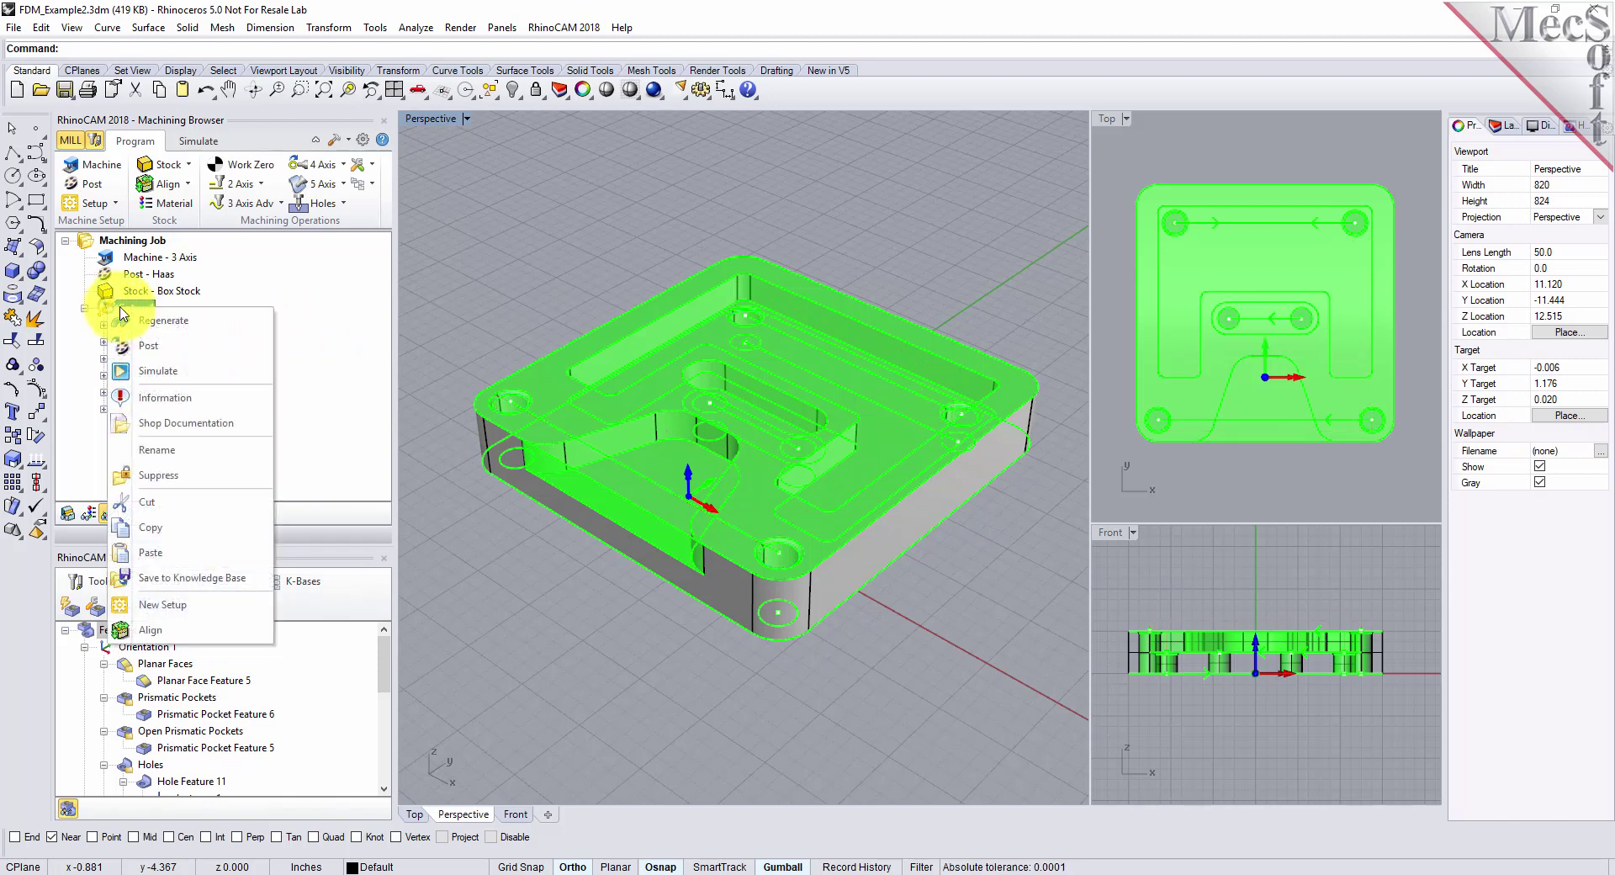
{"action": "left_click", "coordinate": [560, 271]}
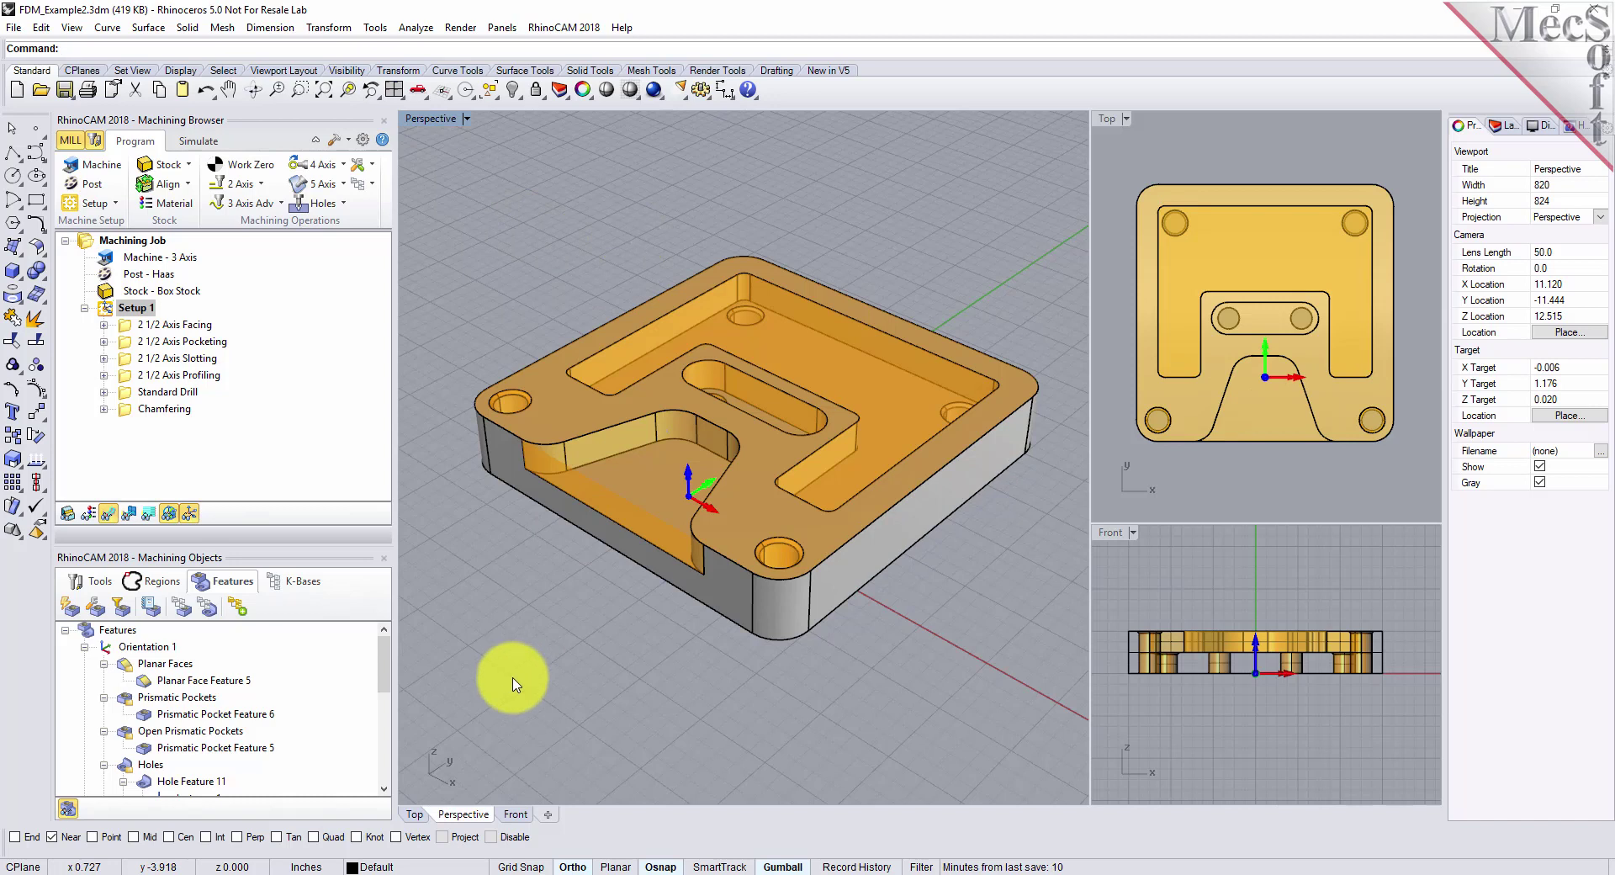
Re-run feature detection and review the detection filters, including the hole filter settings
{"action": "left_click", "coordinate": [81, 614]}
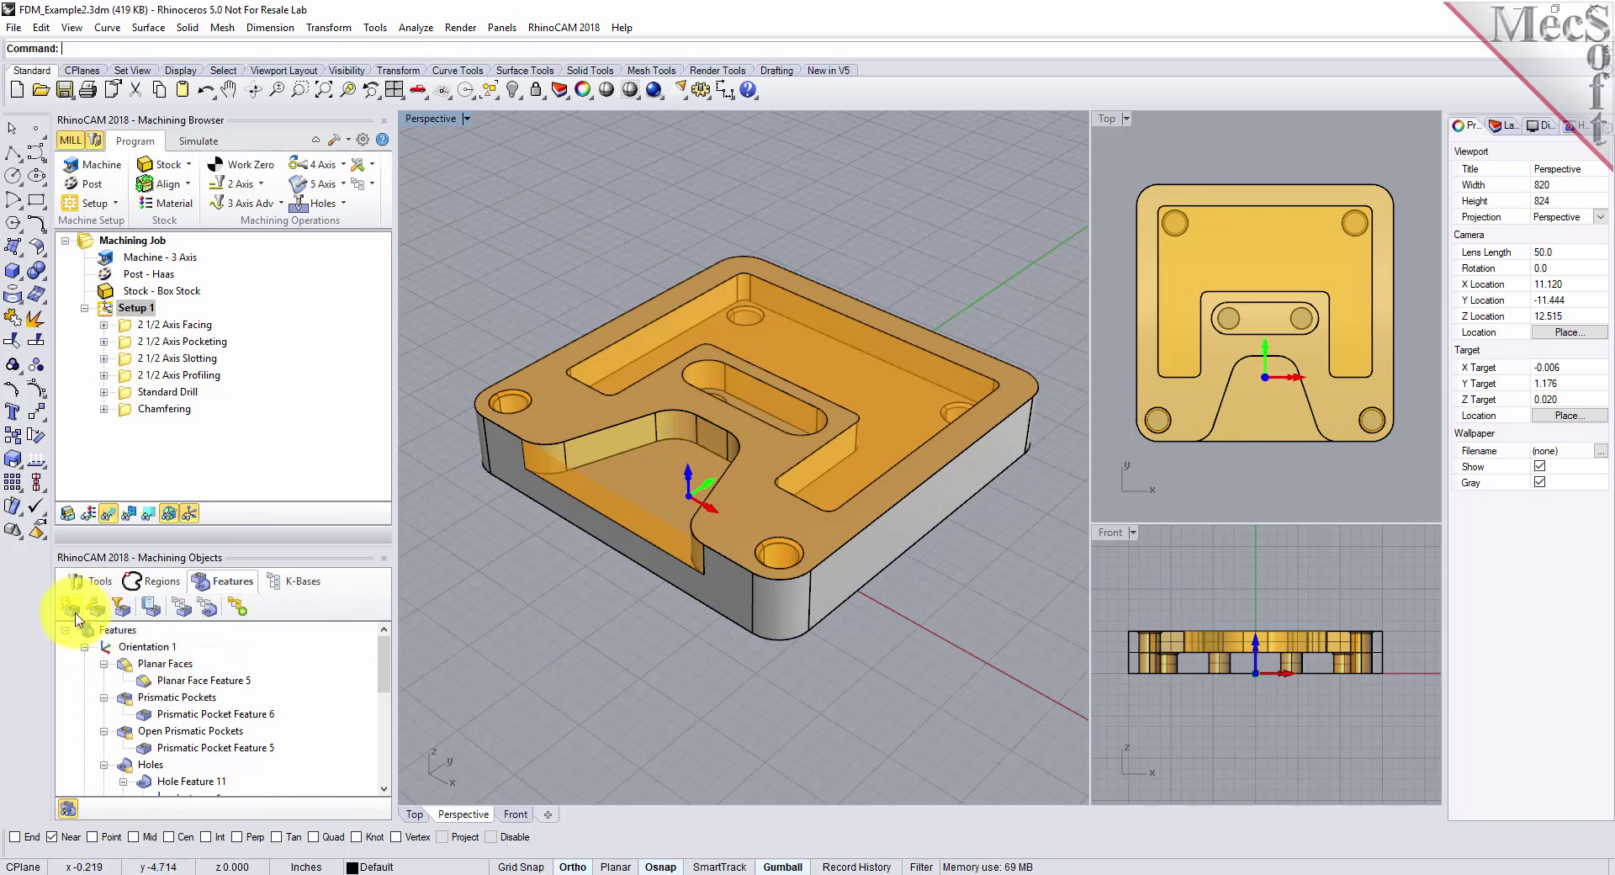
{"action": "left_click", "coordinate": [122, 610]}
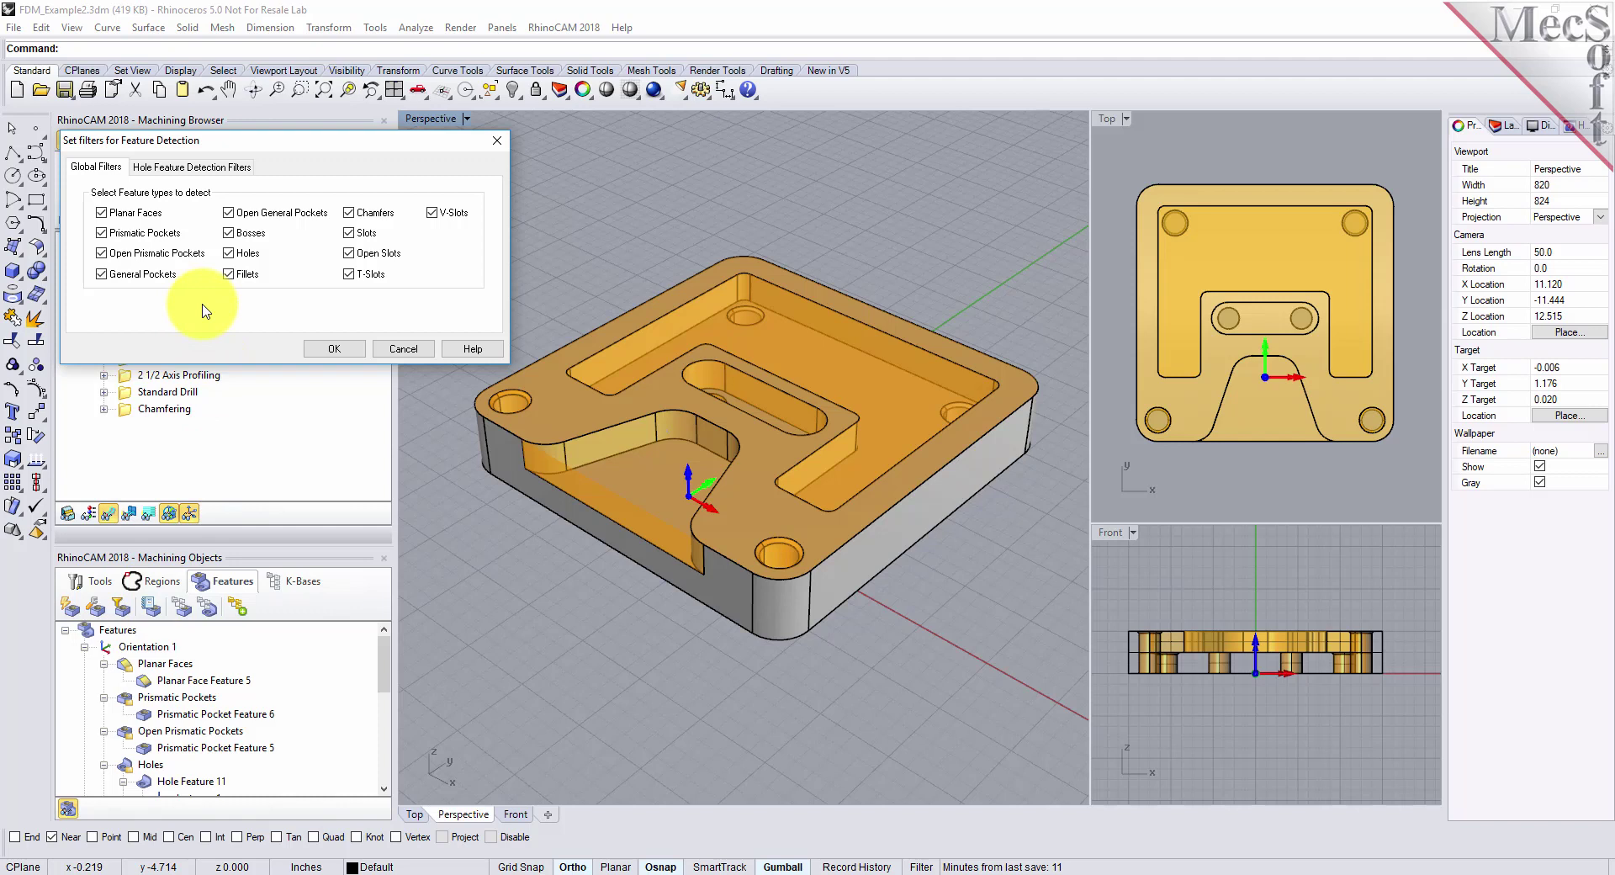
{"action": "left_click", "coordinate": [202, 167]}
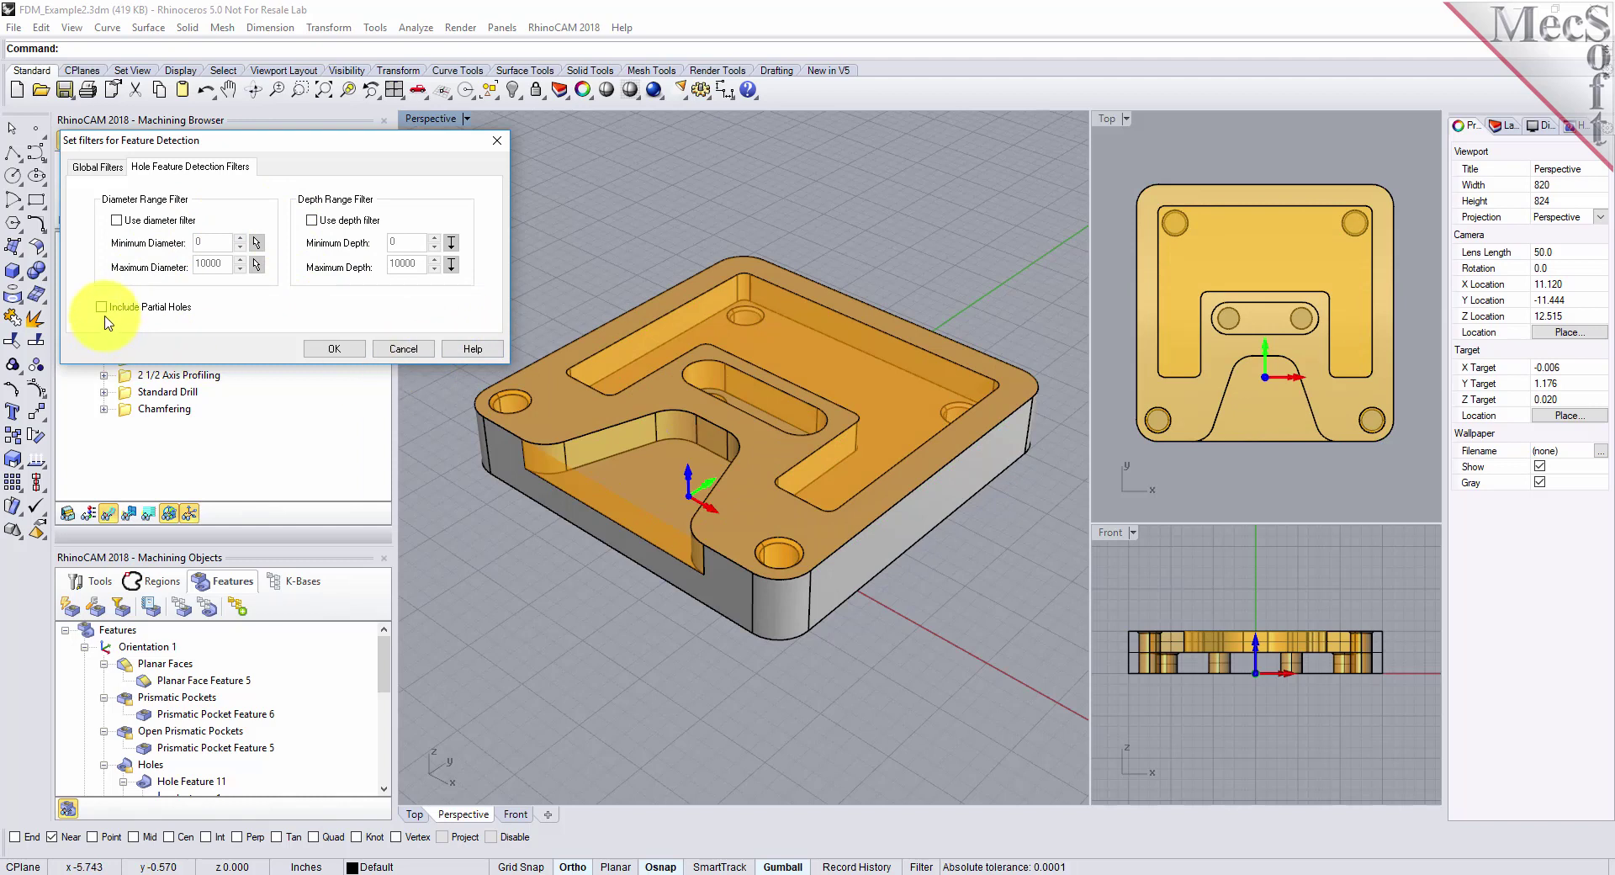
{"action": "left_click", "coordinate": [95, 168]}
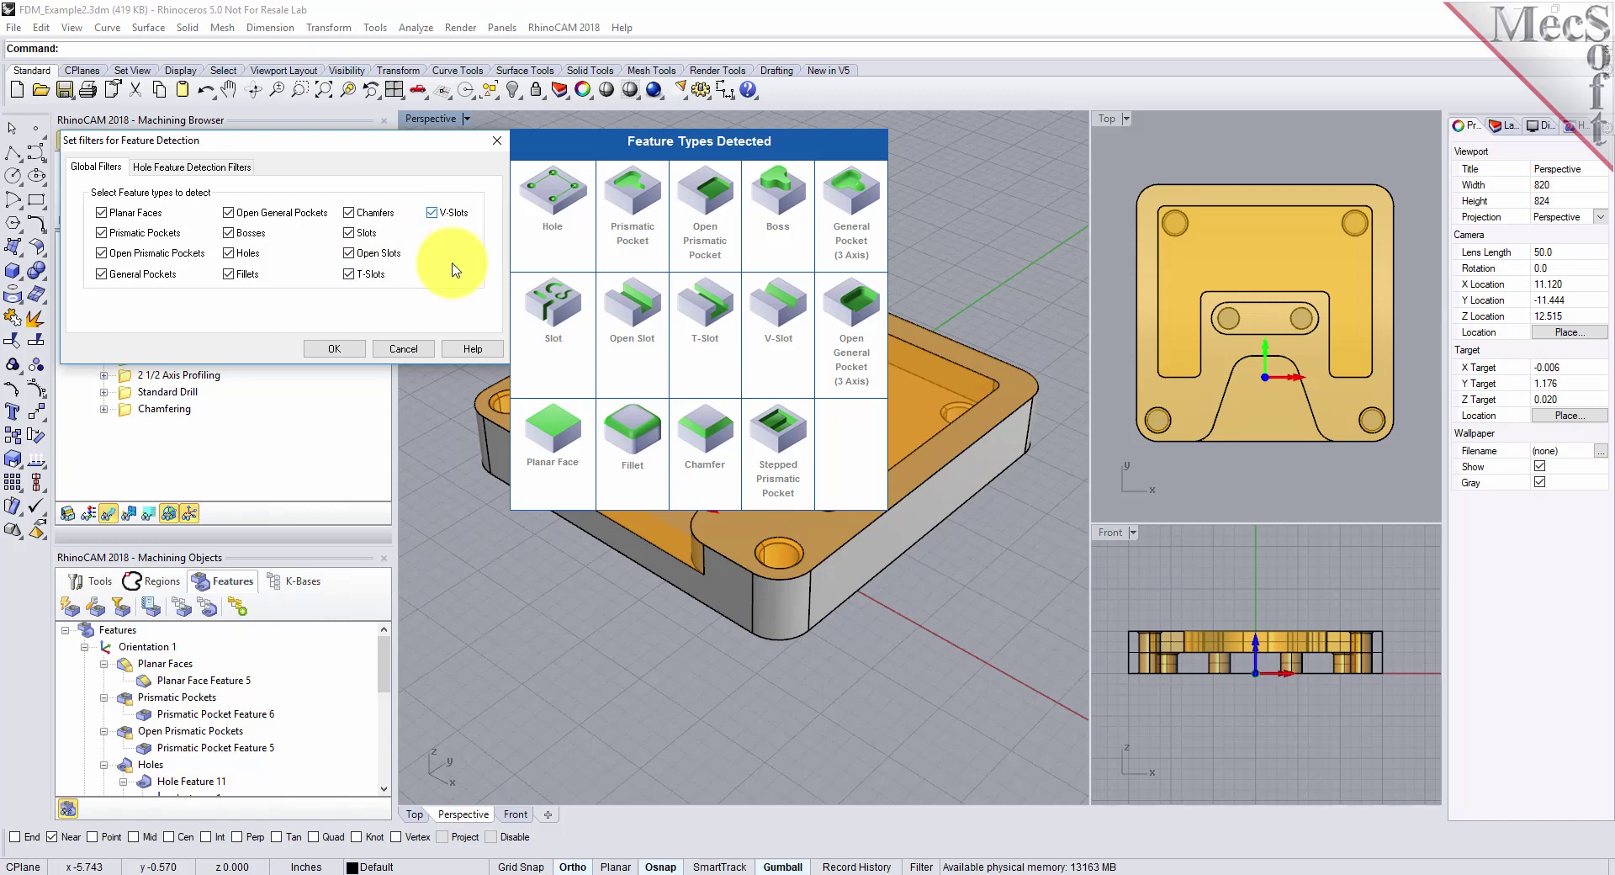
Close the filters, then review Planar Face Feature 5, Prismatic Pocket Feature 6 and Hole Feature 11 parameters
{"action": "left_click", "coordinate": [403, 348]}
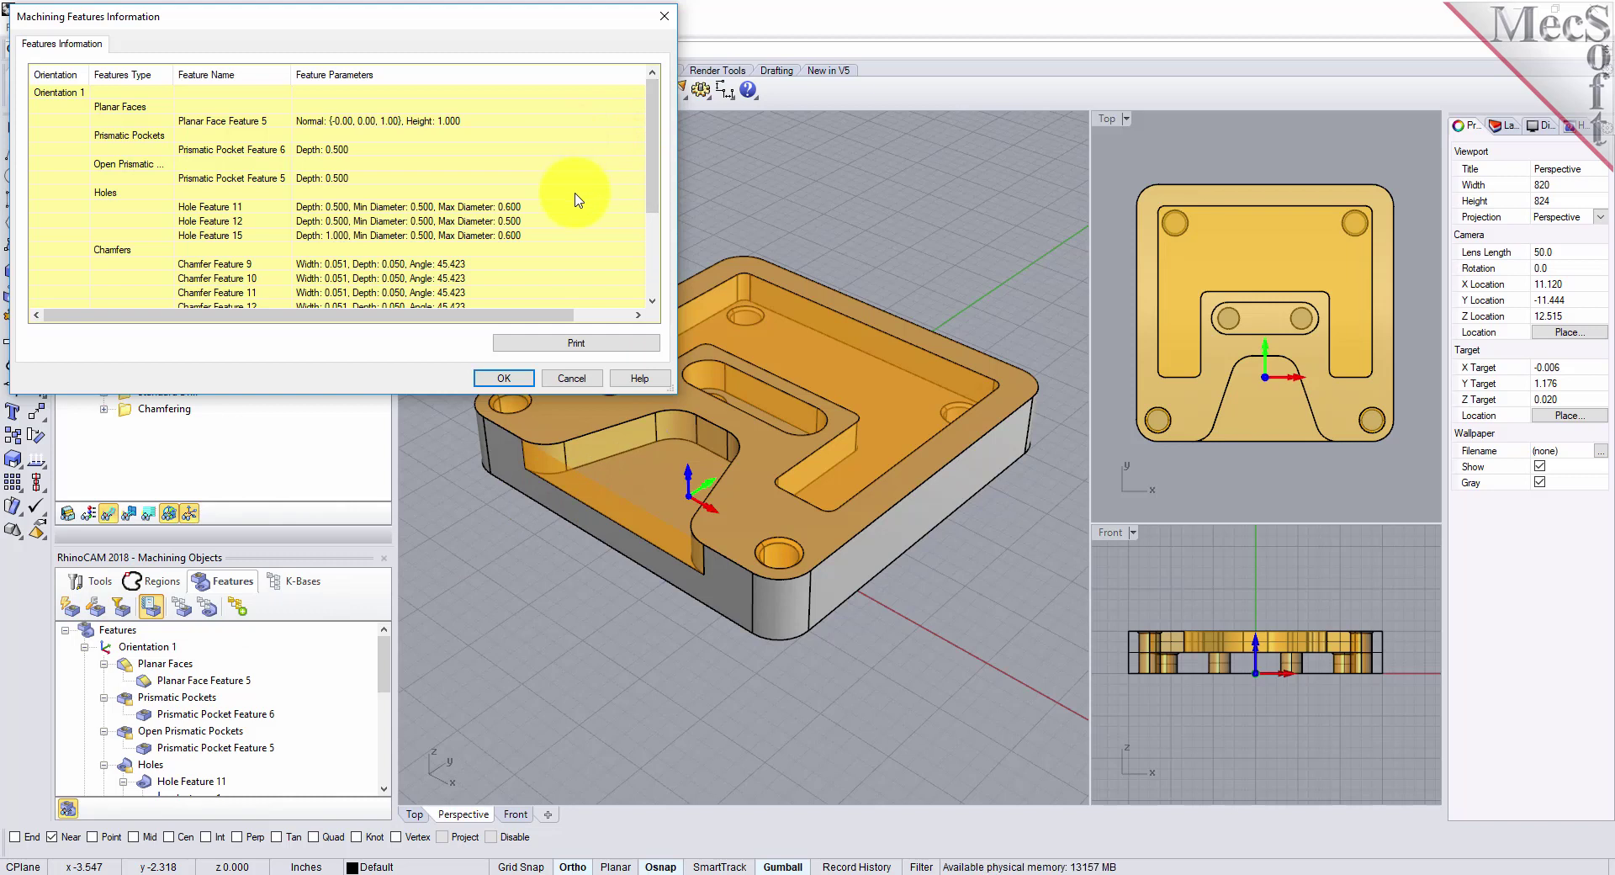
{"action": "left_click", "coordinate": [67, 95]}
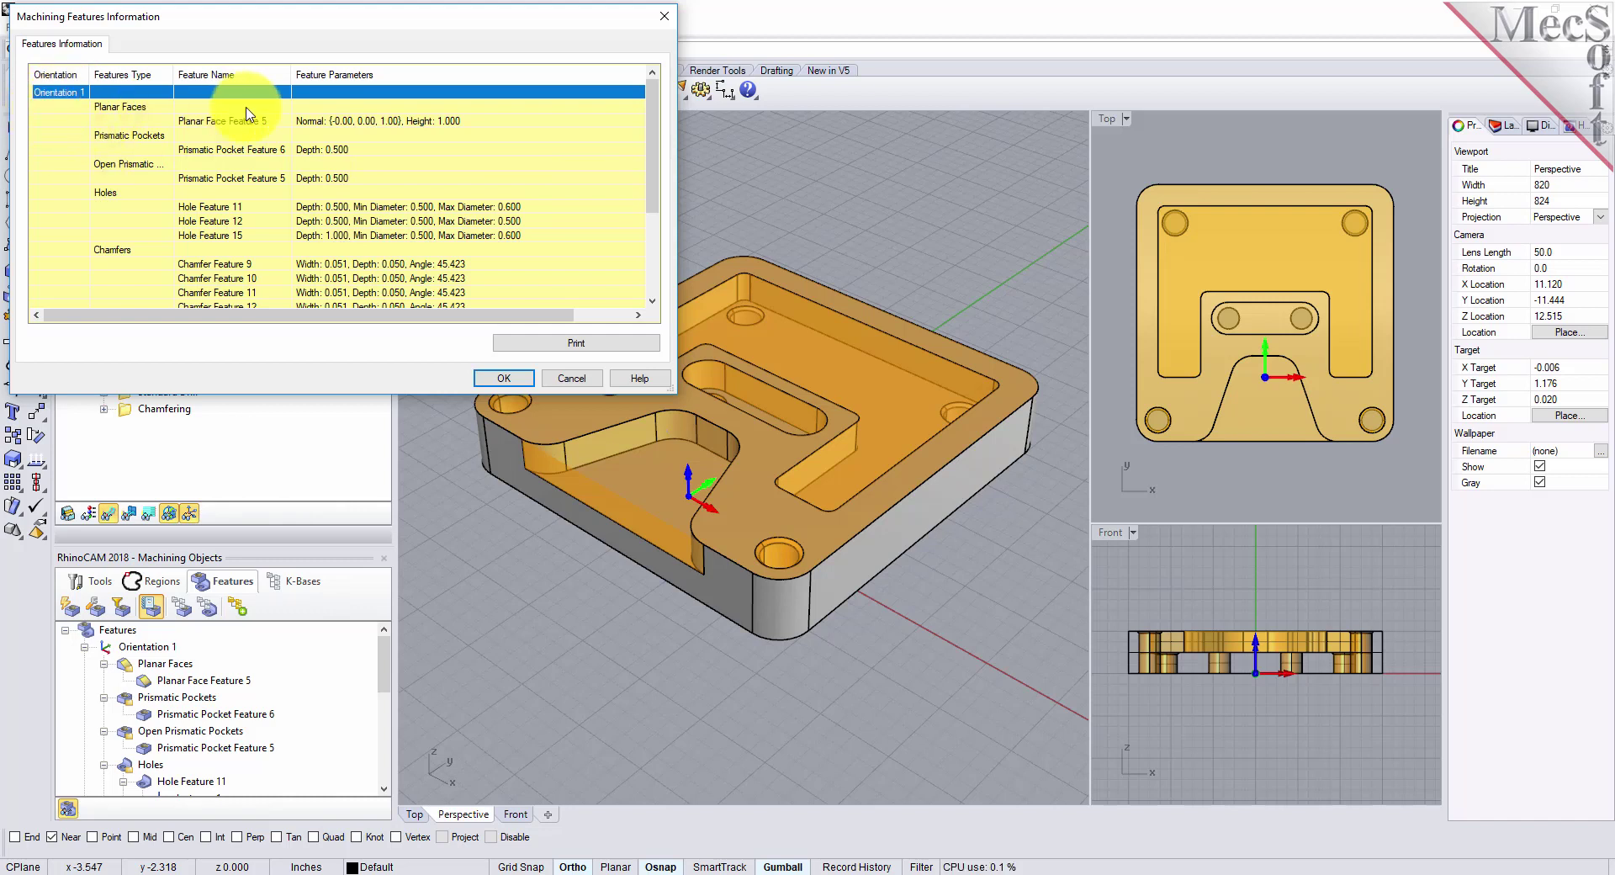
{"action": "left_click", "coordinate": [122, 108]}
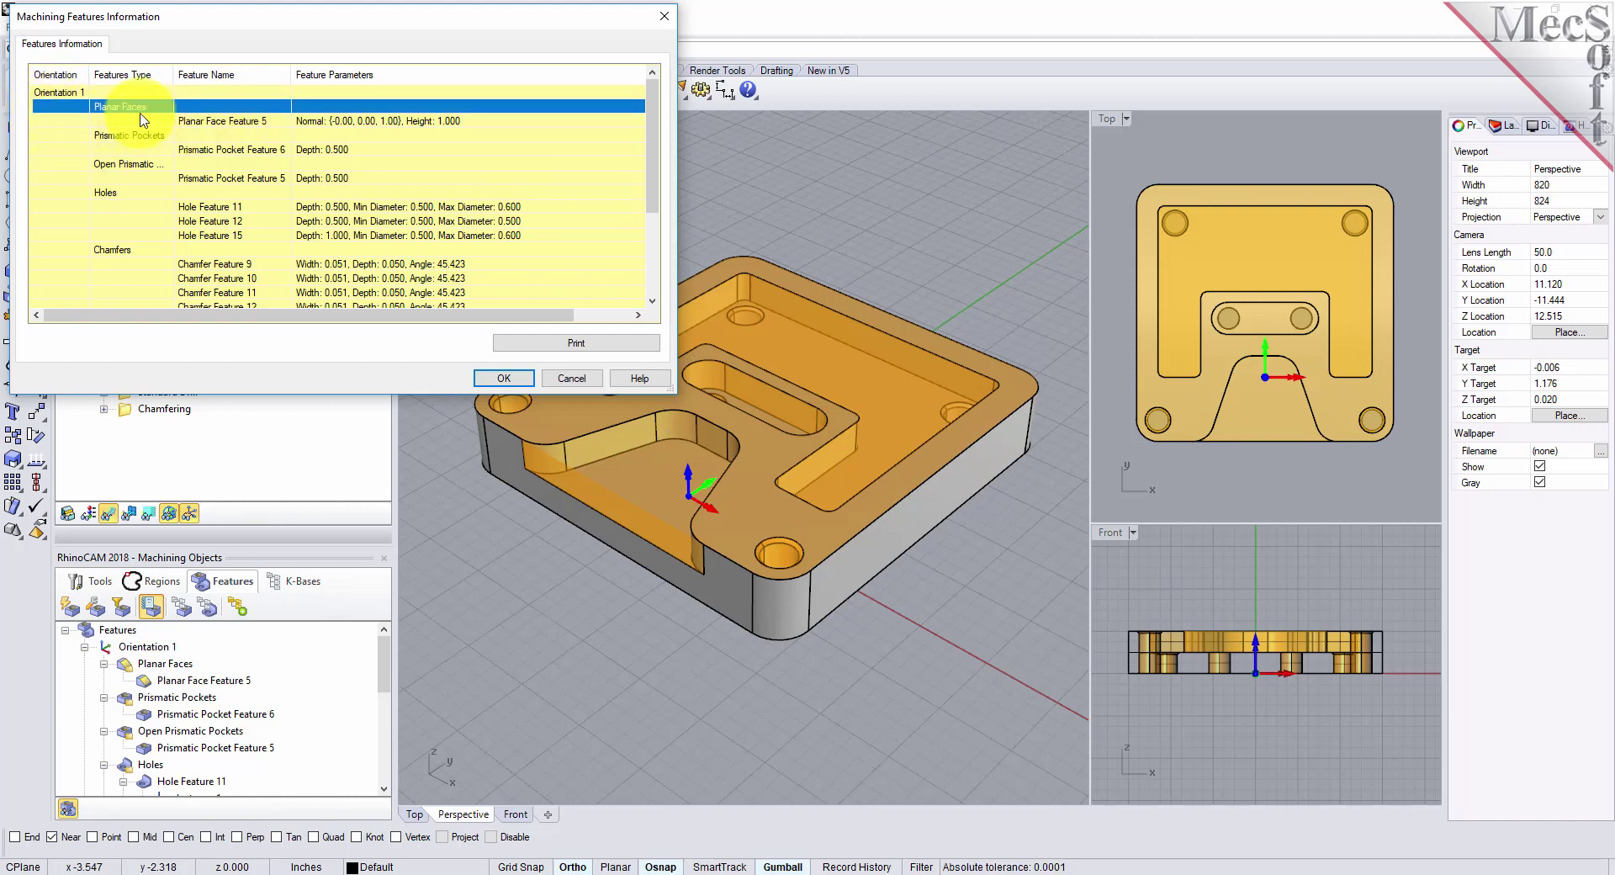
{"action": "left_click", "coordinate": [209, 123]}
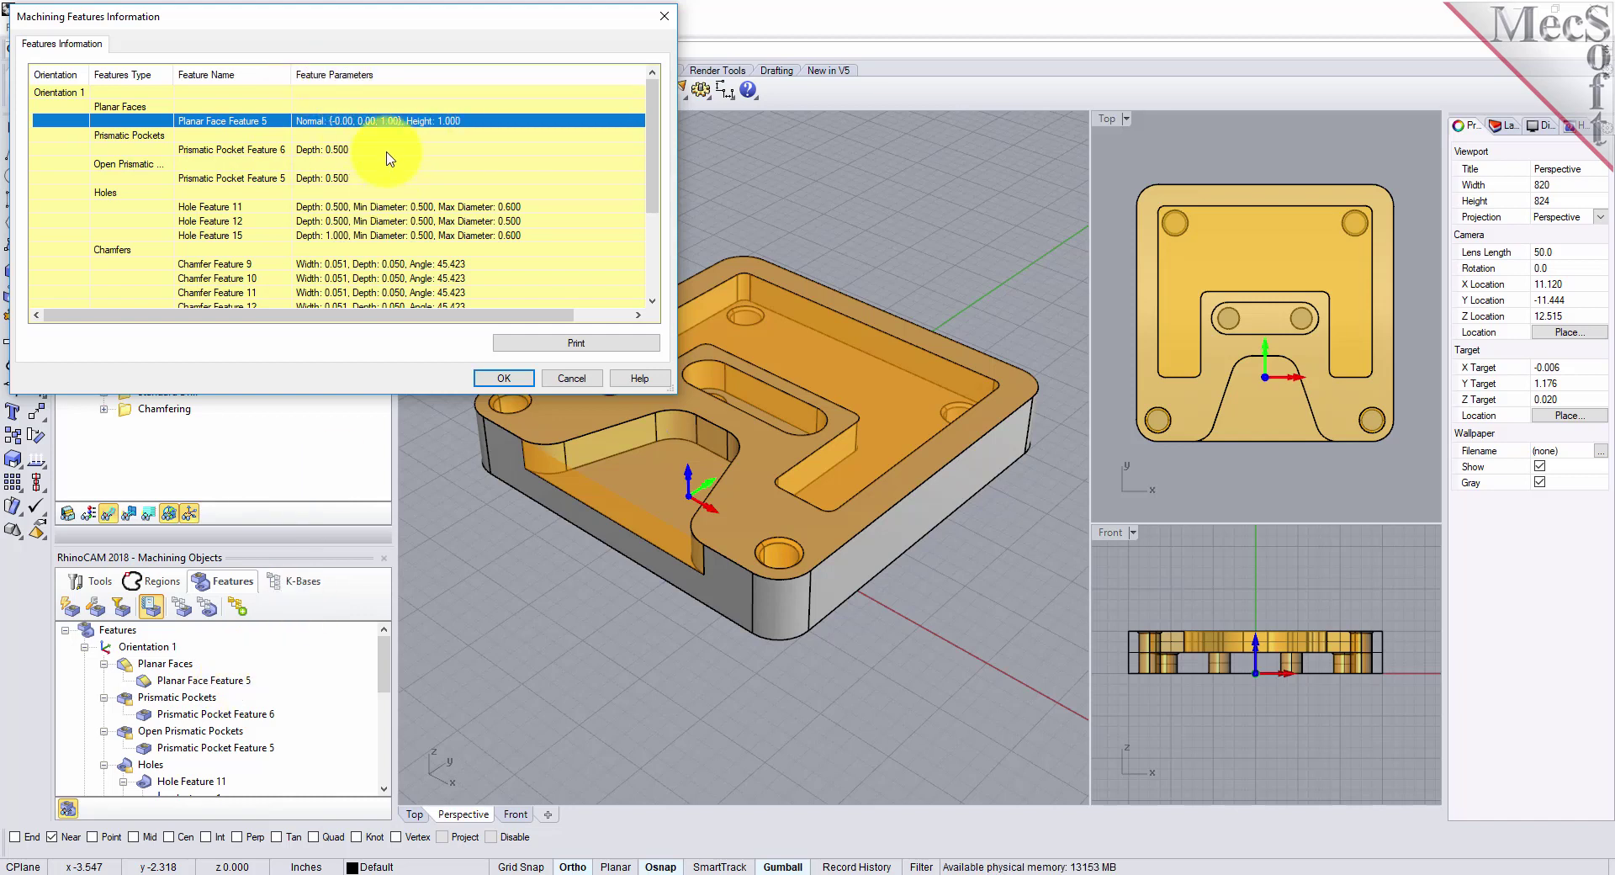
{"action": "left_click", "coordinate": [329, 151]}
{"action": "left_click", "coordinate": [360, 208]}
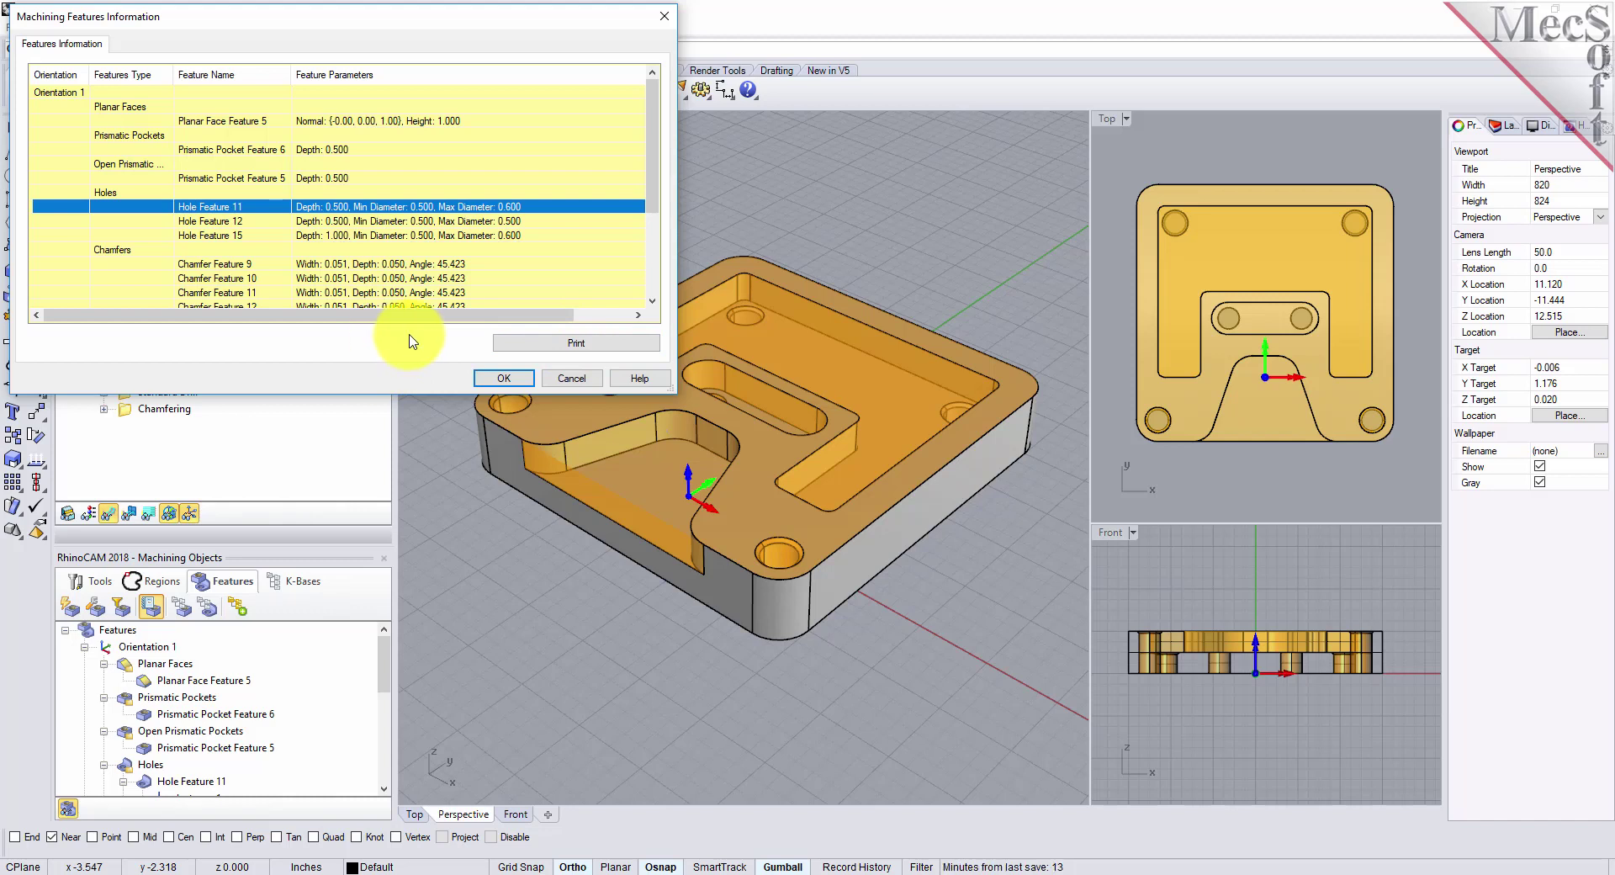
{"action": "left_click", "coordinate": [573, 379]}
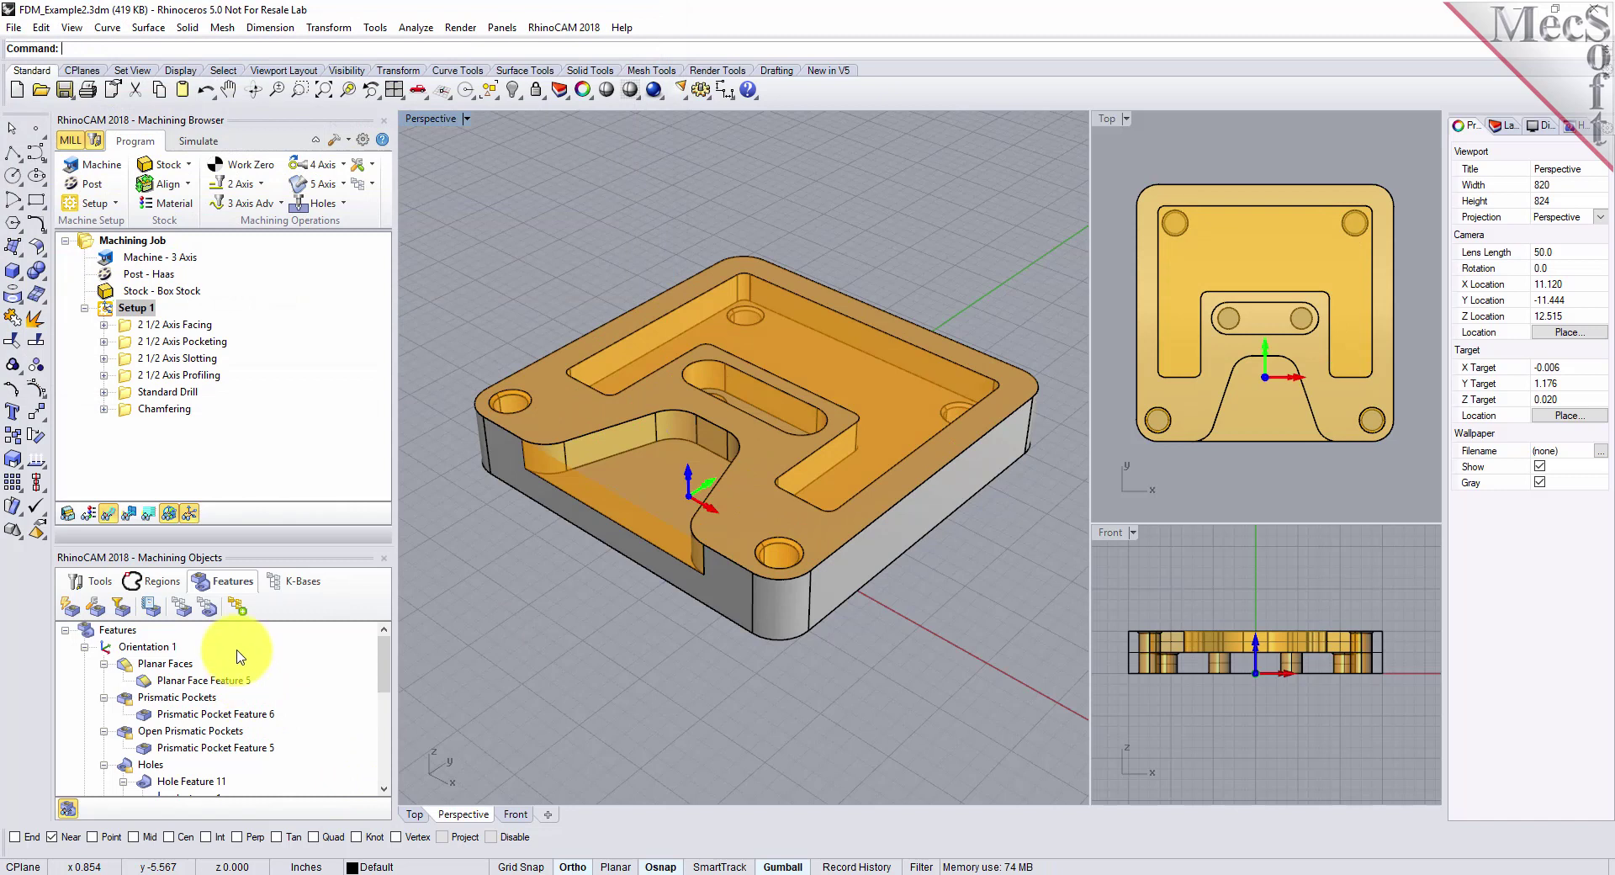
{"action": "left_click", "coordinate": [182, 608]}
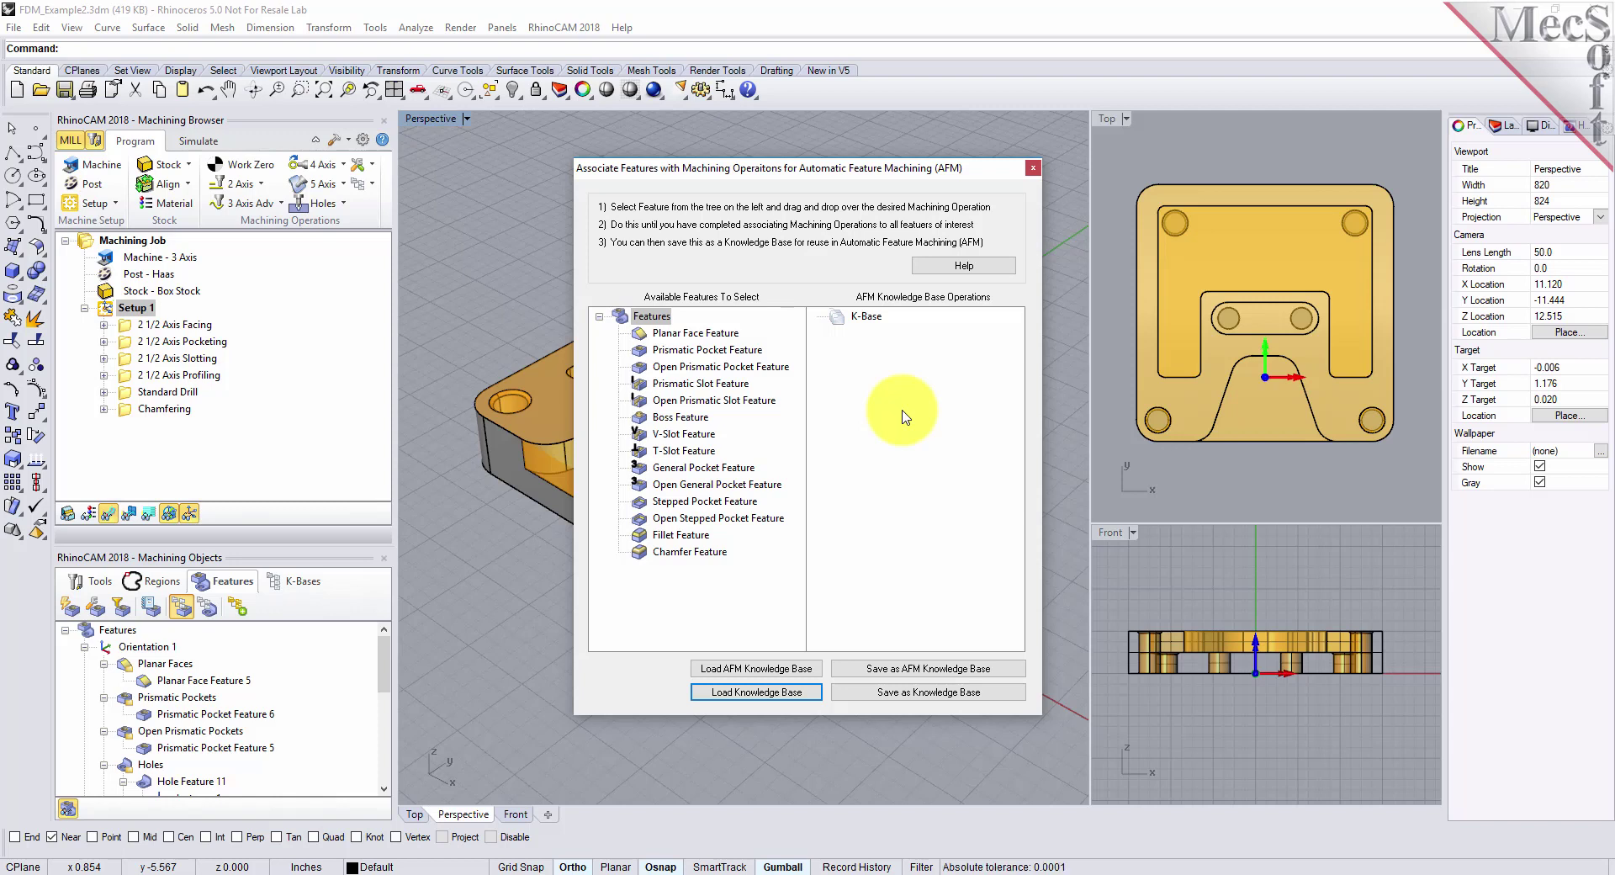
Show the online help page for Create Machining KB for Milling Features
{"action": "key", "text": "Tab"}
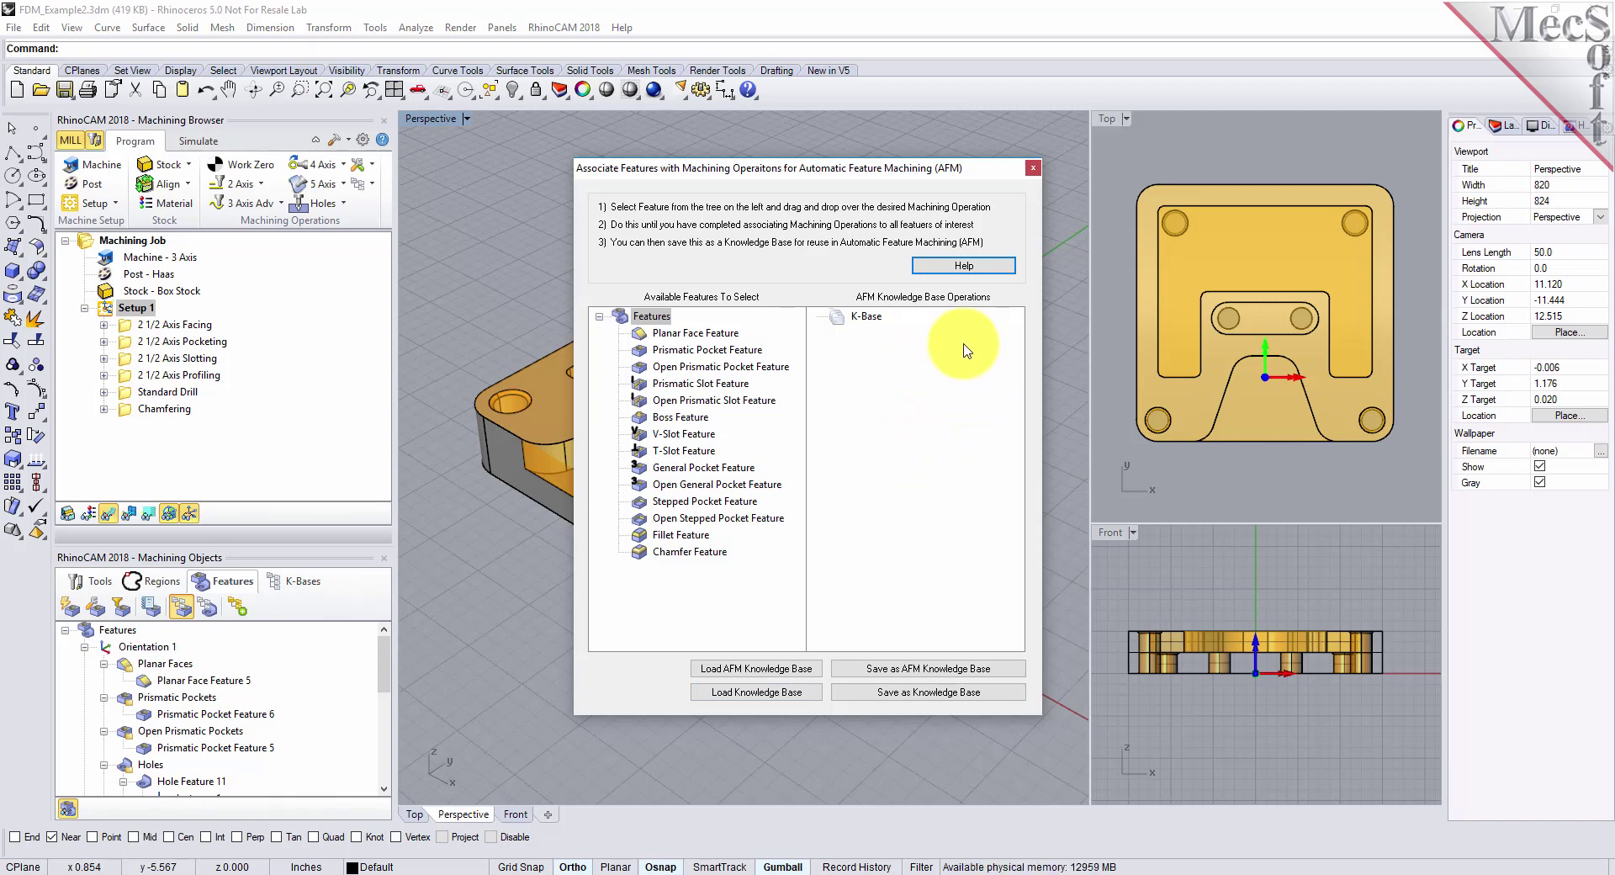
{"action": "left_click", "coordinate": [964, 266]}
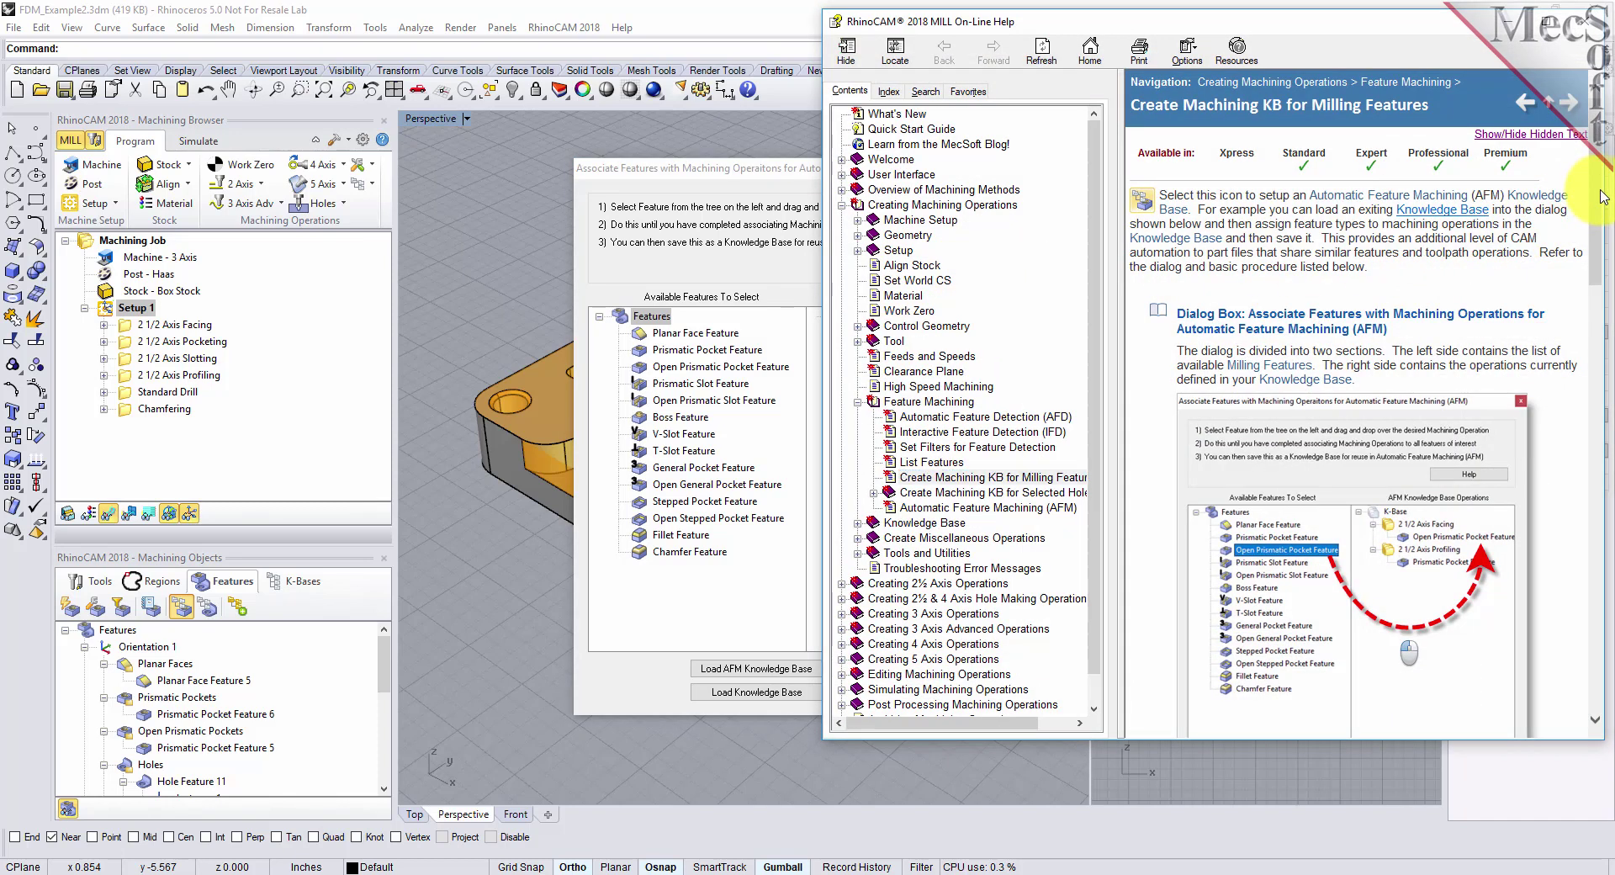
{"action": "left_click_drag", "start_coordinate": [1600, 200], "coordinate": [1599, 247]}
{"action": "scroll", "coordinate": [1582, 252], "scroll_direction": "down", "scroll_amount": 1}
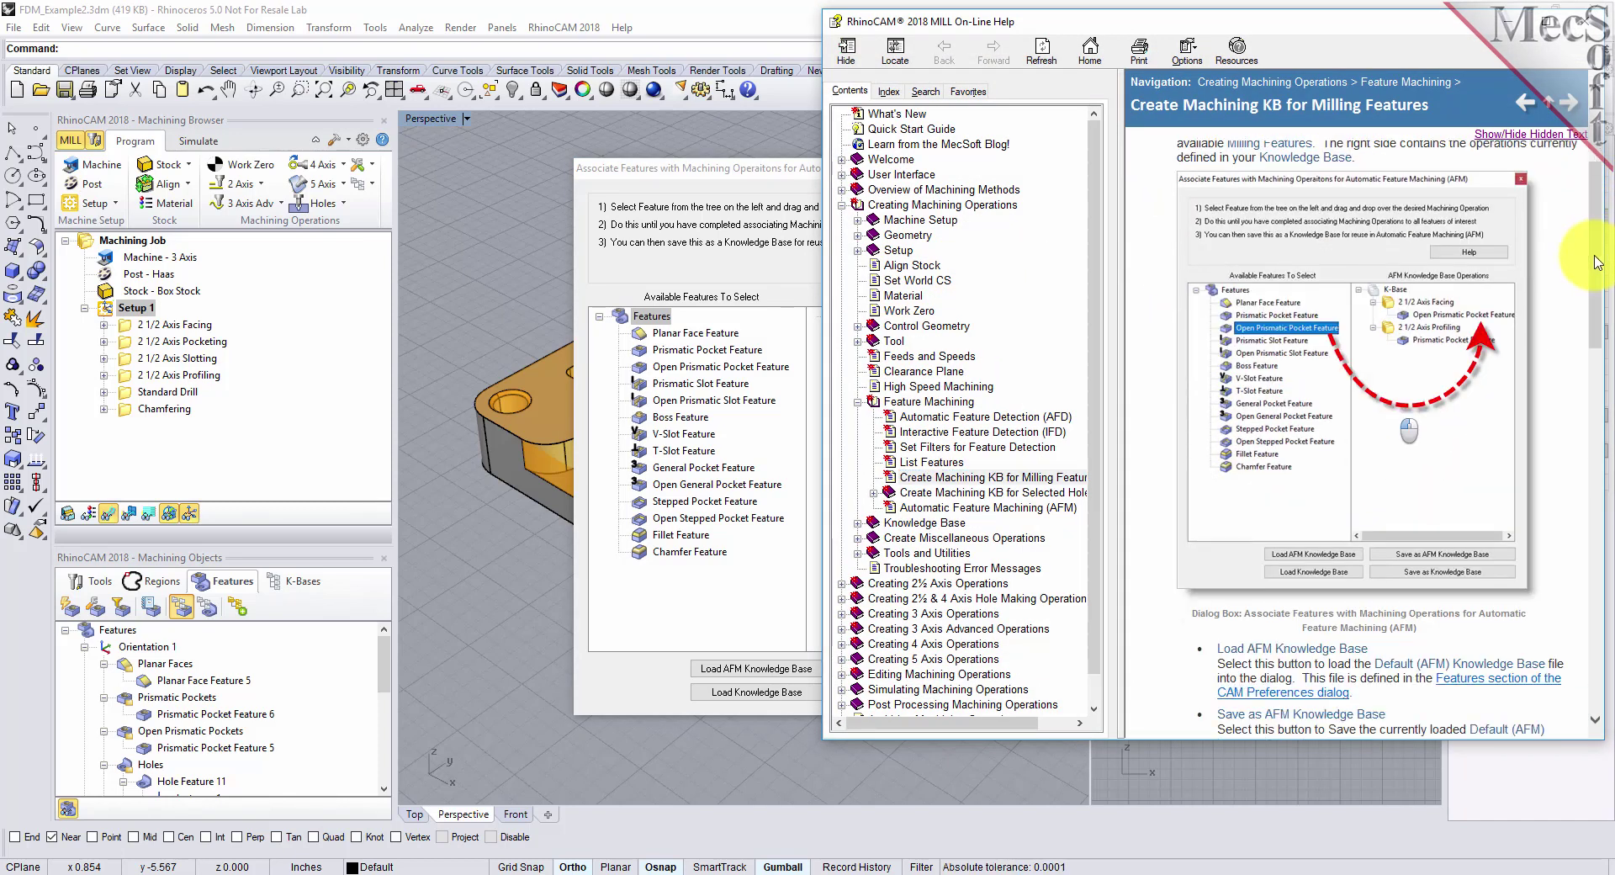
{"action": "scroll", "coordinate": [1350, 312], "scroll_direction": "down", "scroll_amount": 4}
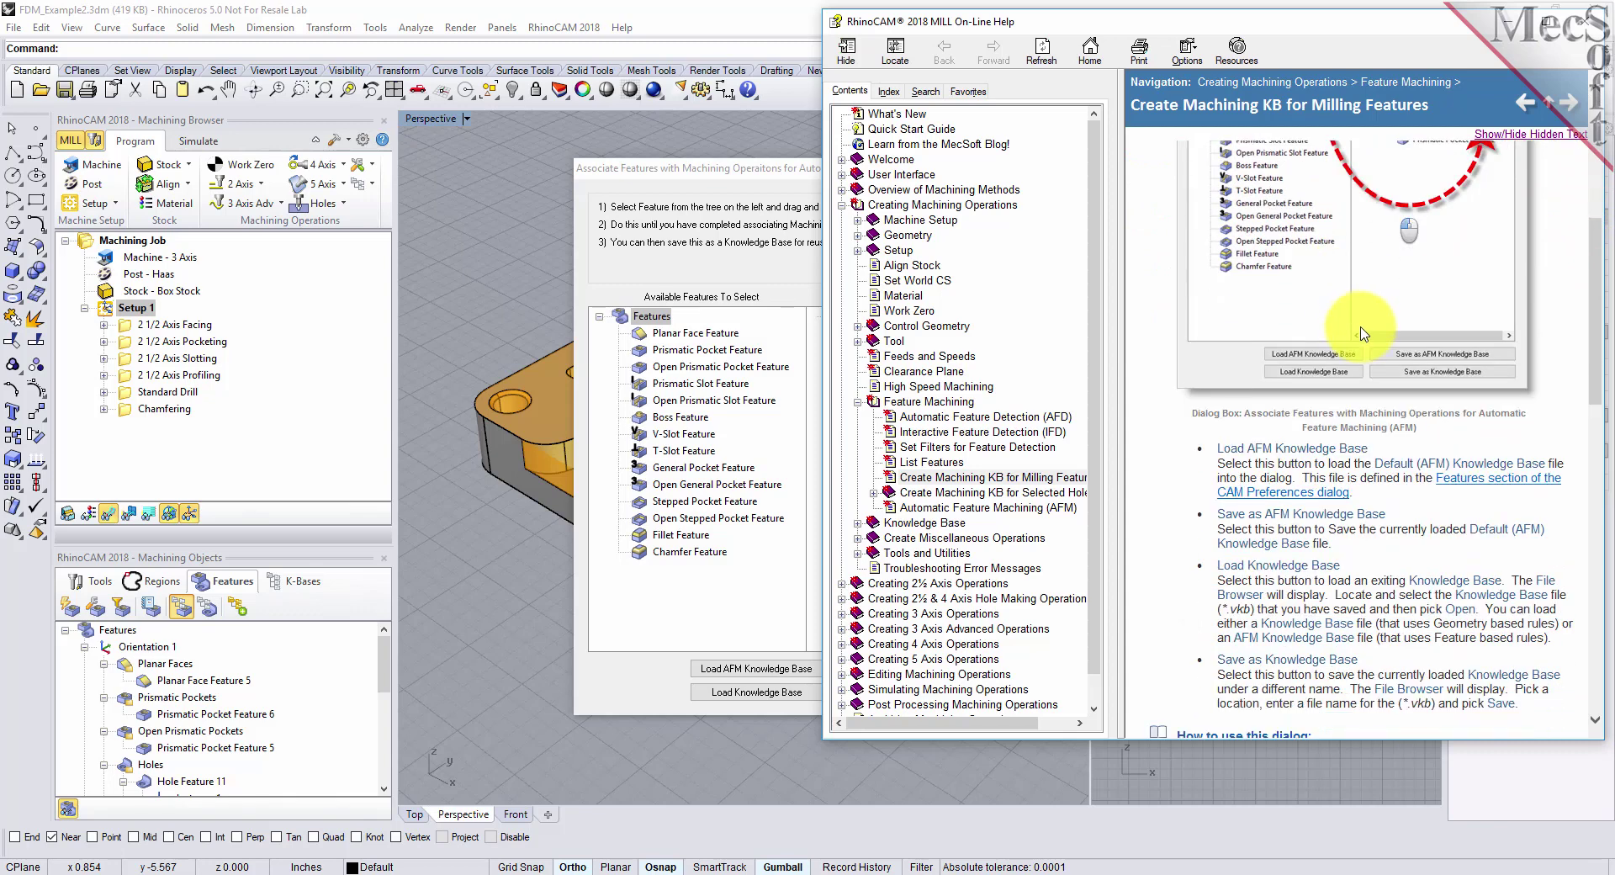
{"action": "scroll", "coordinate": [1368, 332], "scroll_direction": "down", "scroll_amount": 4}
{"action": "scroll", "coordinate": [1376, 340], "scroll_direction": "down", "scroll_amount": 12}
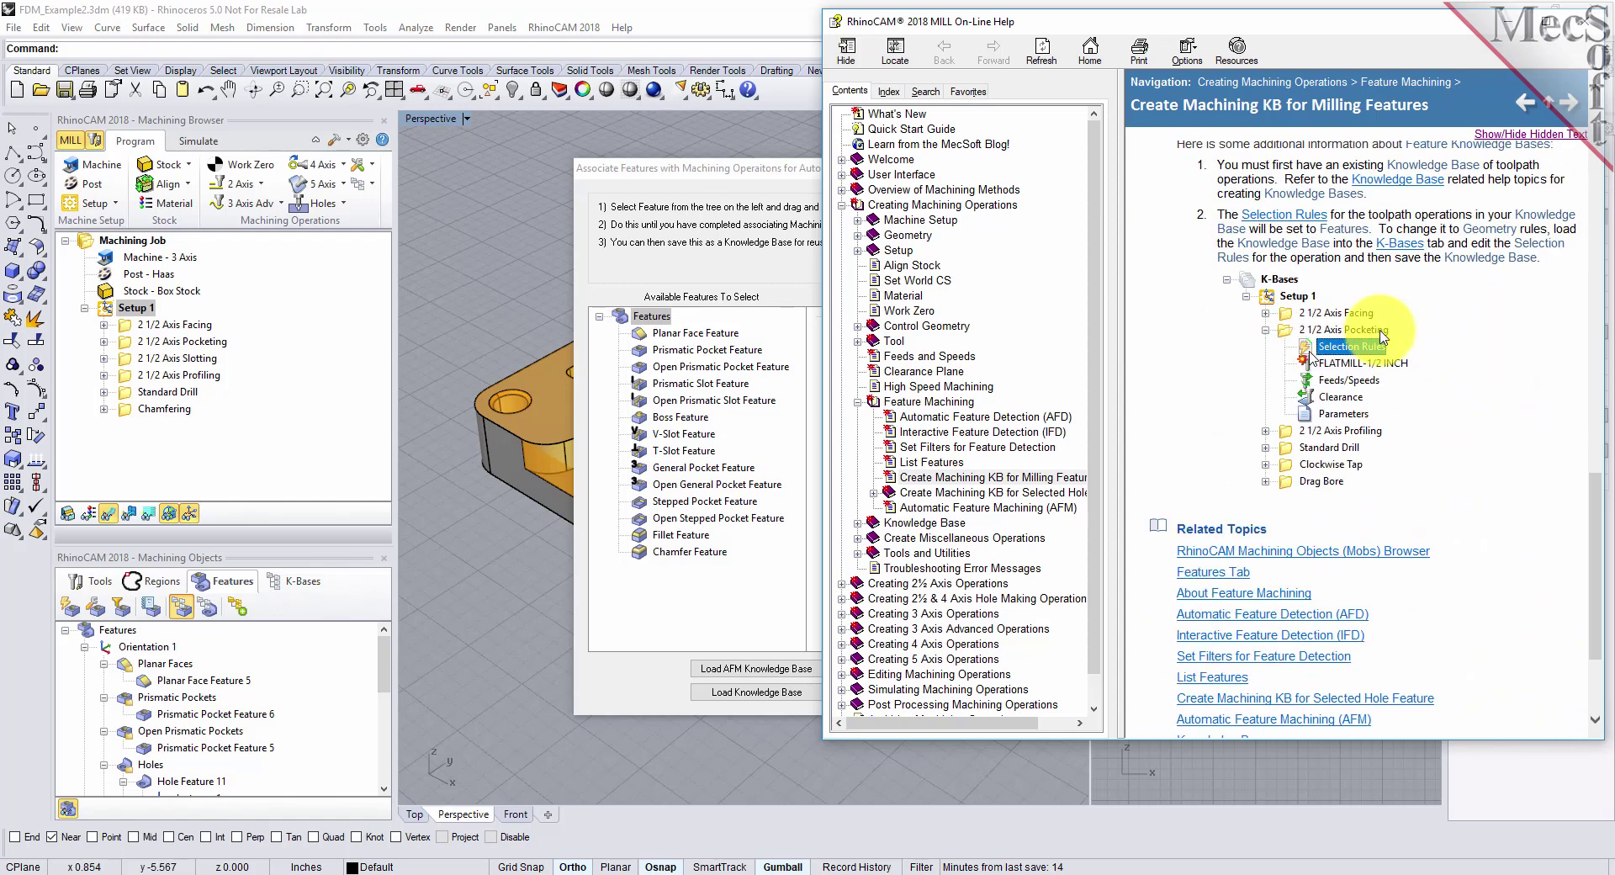
{"action": "scroll", "coordinate": [1376, 341], "scroll_direction": "up", "scroll_amount": 10}
{"action": "scroll", "coordinate": [1376, 341], "scroll_direction": "up", "scroll_amount": 8}
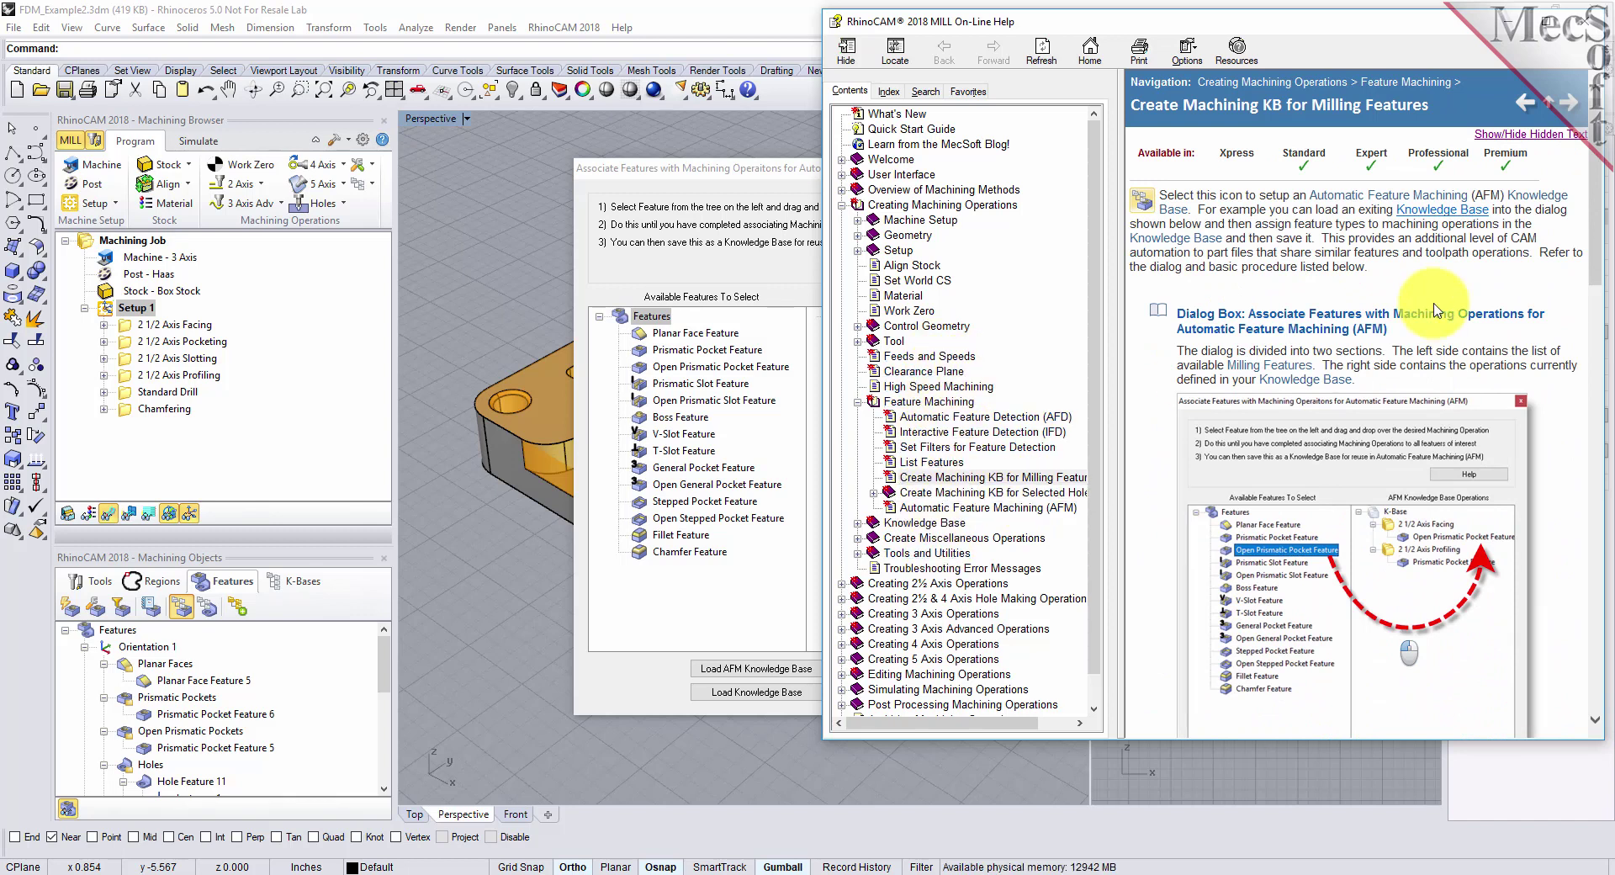
{"action": "left_click", "coordinate": [1589, 21]}
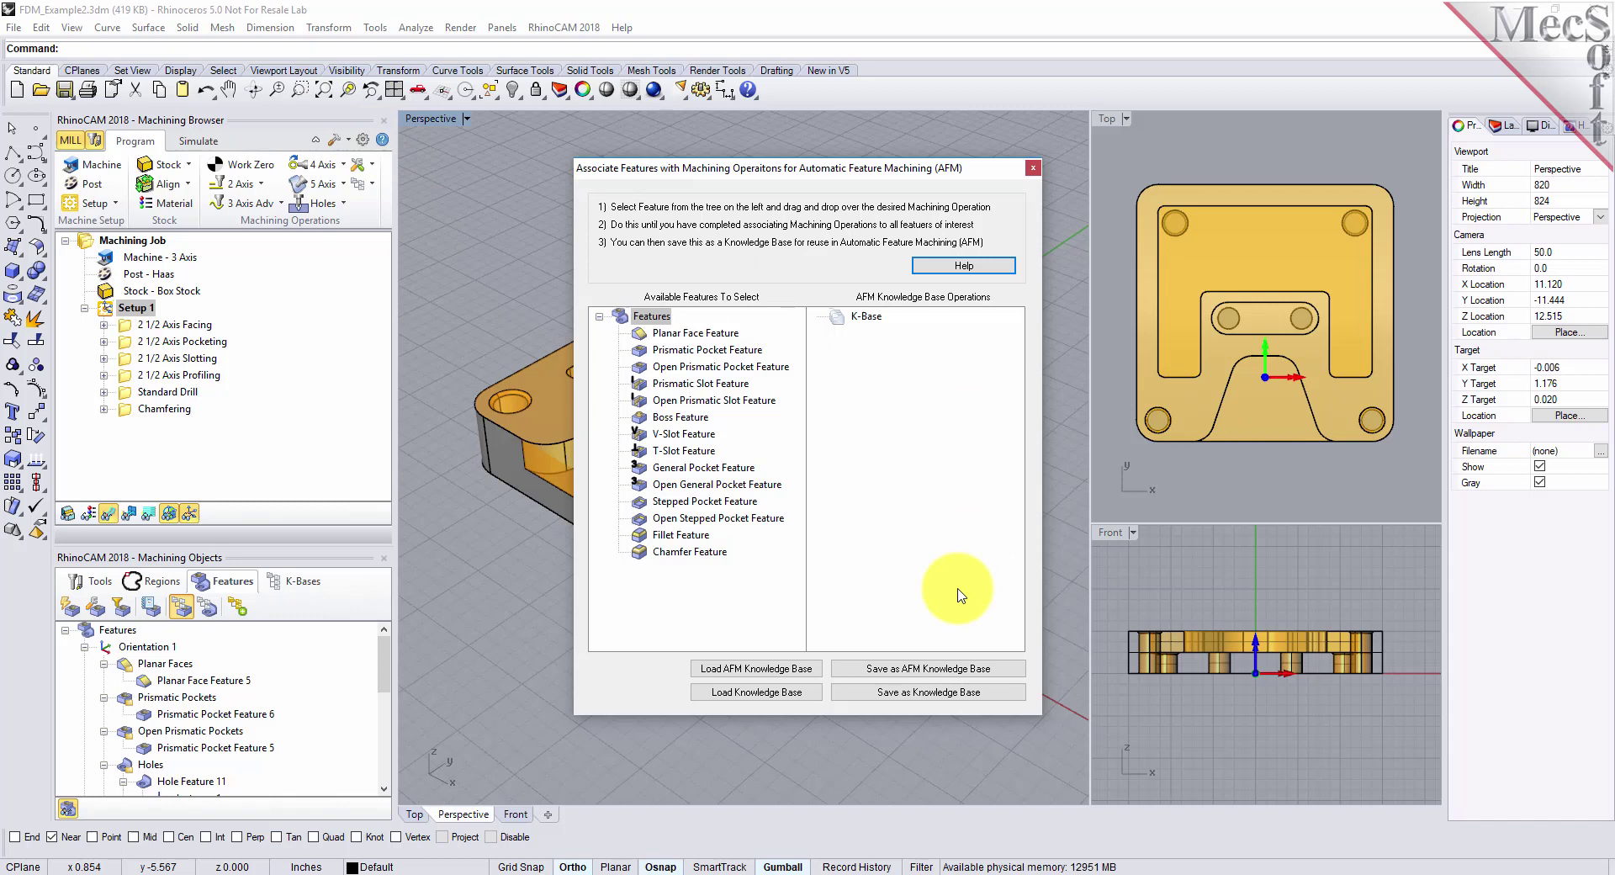
Load the AFM knowledge base and check which pocket and hole features map to facing, pocketing, profiling and drilling
{"action": "left_click", "coordinate": [748, 671]}
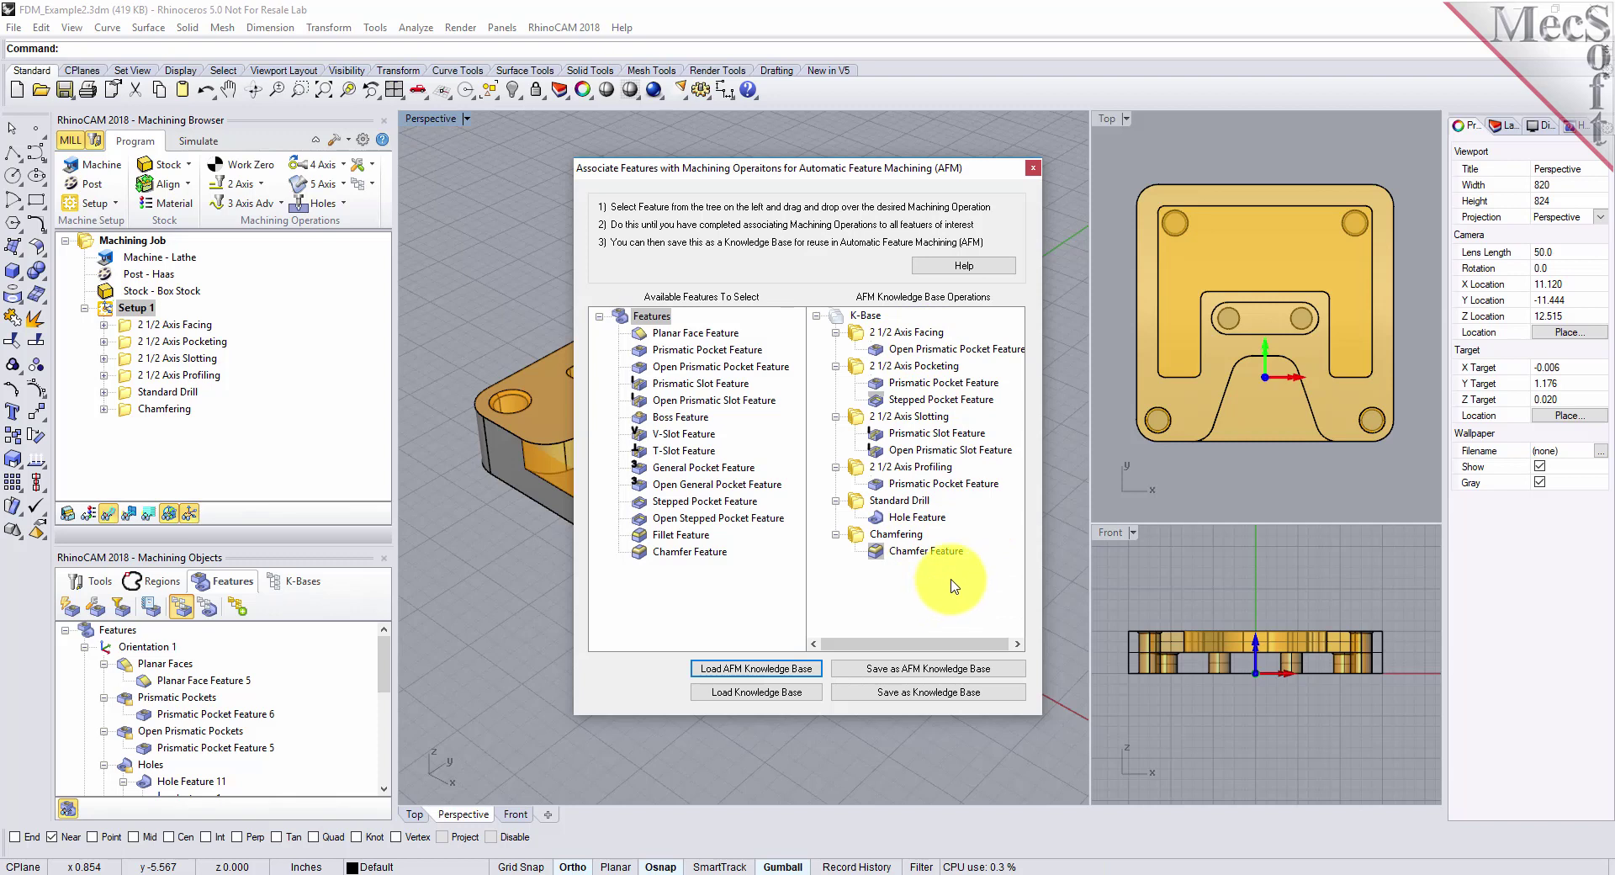
{"action": "left_click", "coordinate": [934, 348]}
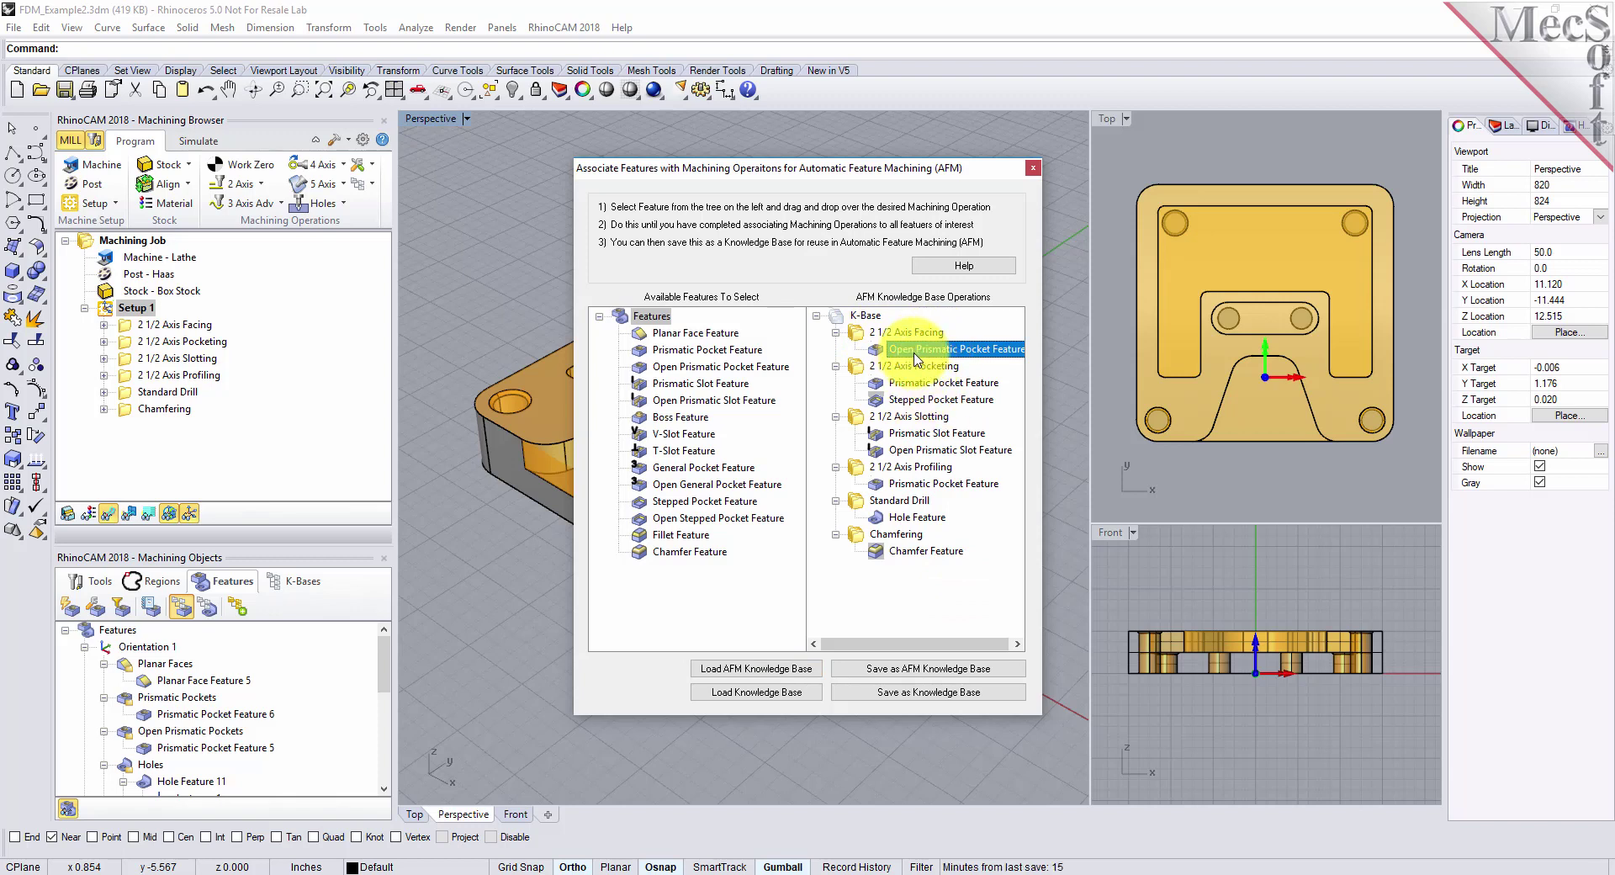
{"action": "left_click", "coordinate": [938, 382]}
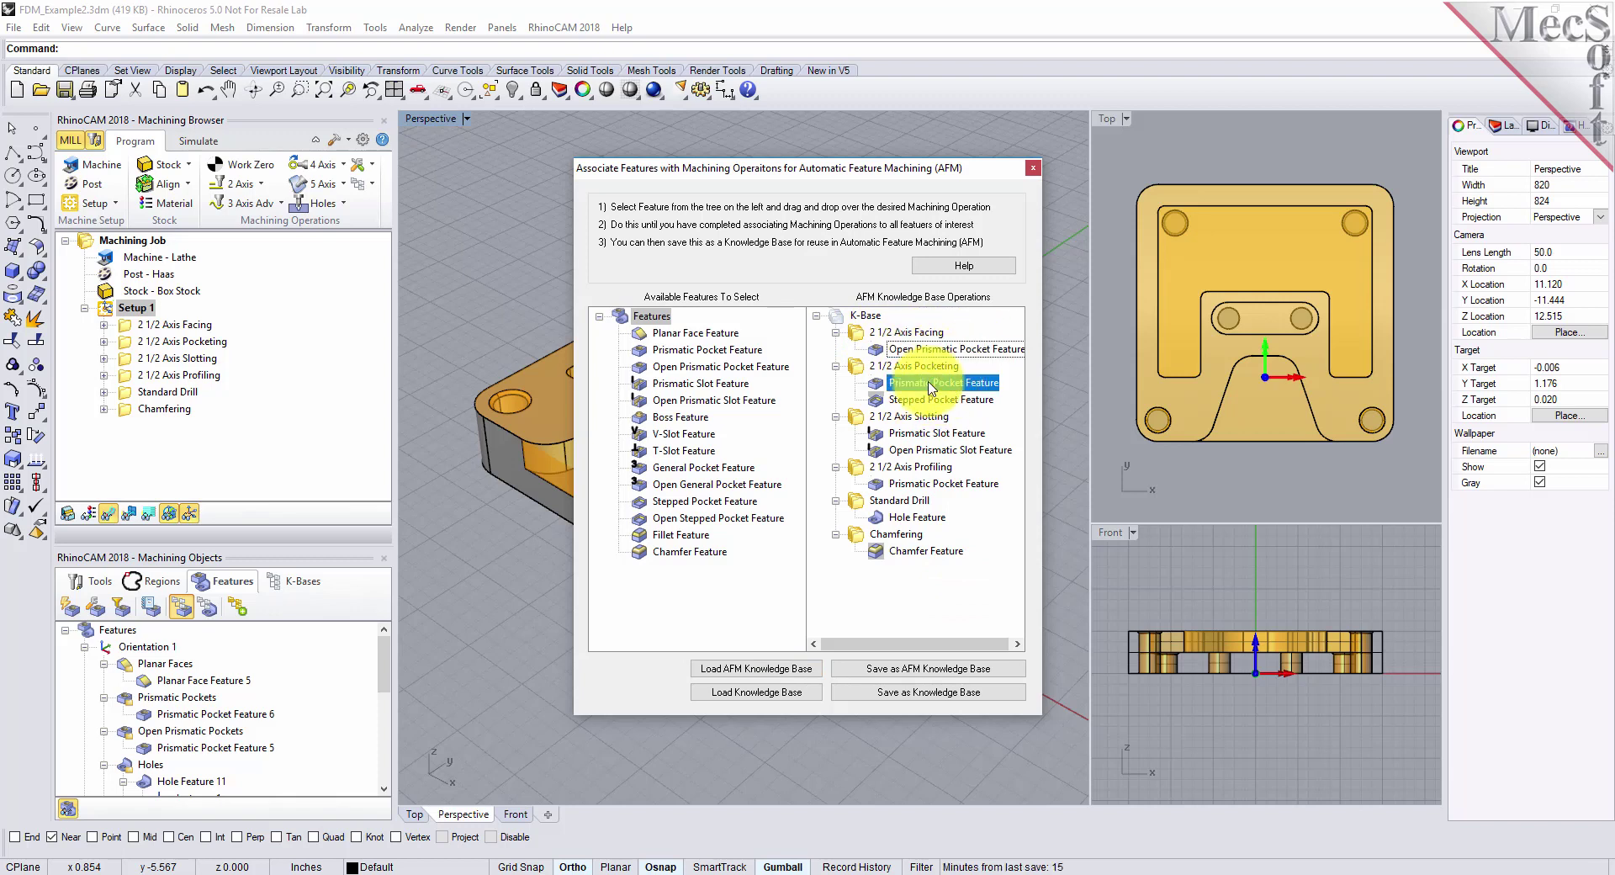
{"action": "left_click", "coordinate": [926, 401]}
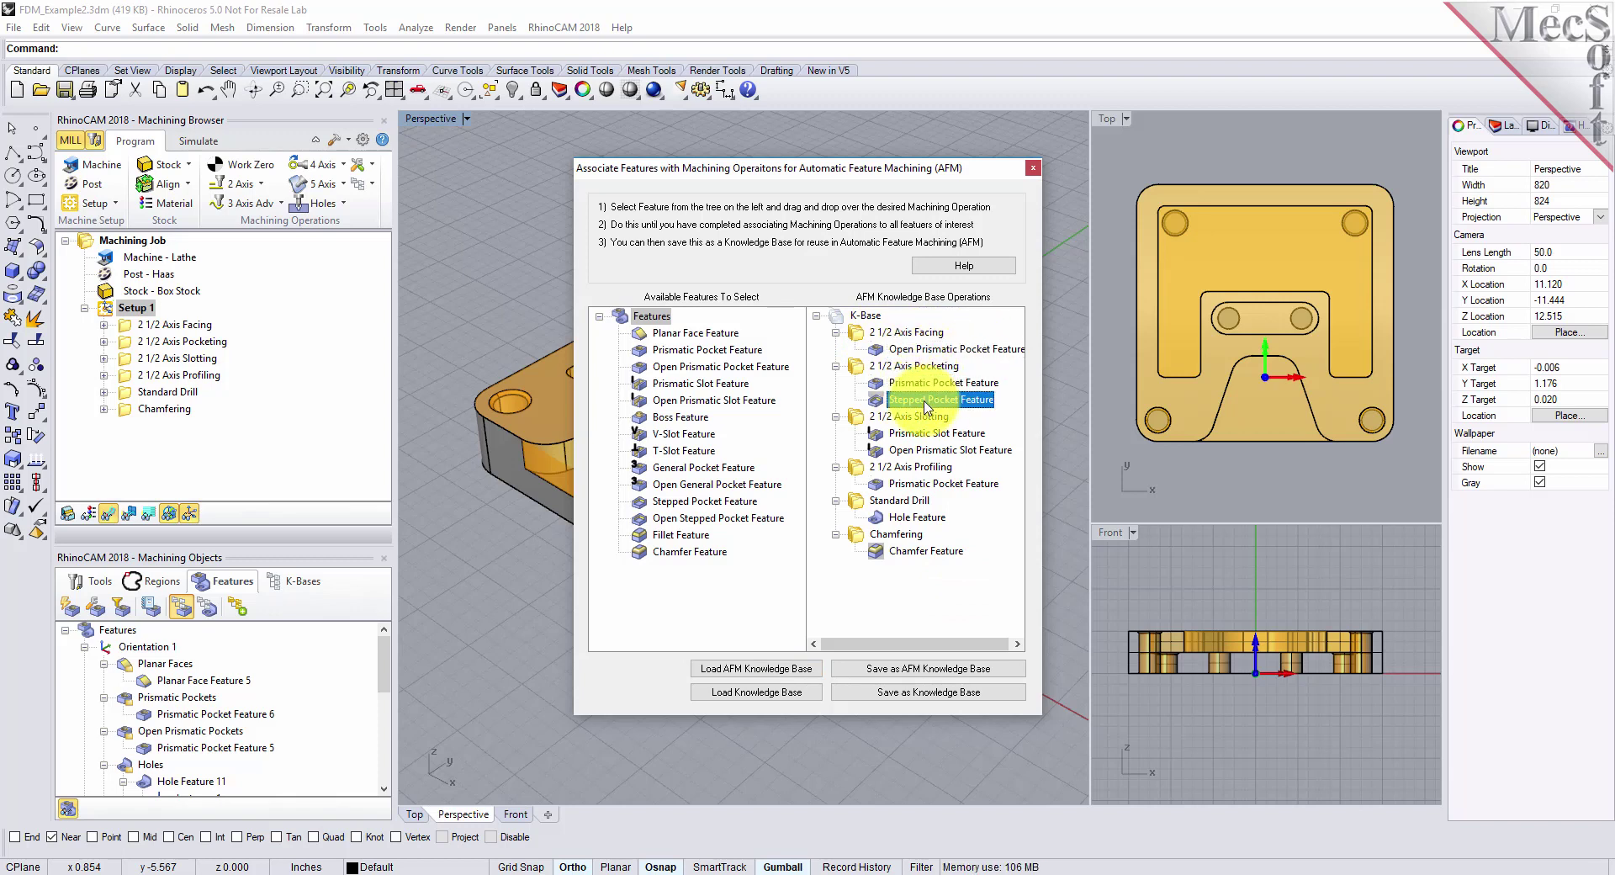
{"action": "left_click", "coordinate": [926, 484]}
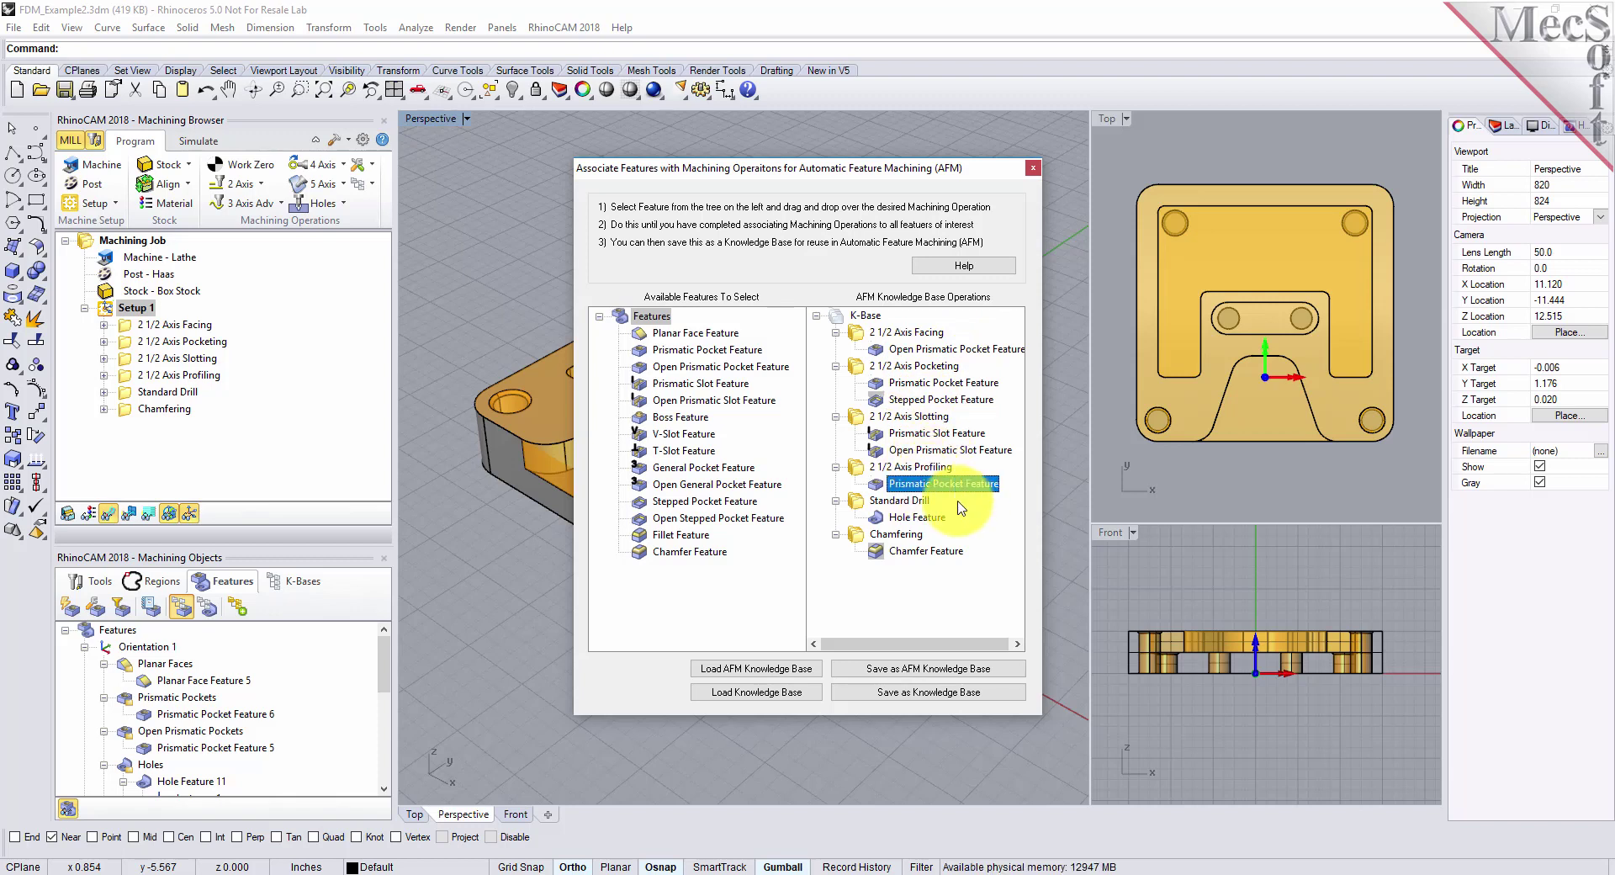
{"action": "left_click", "coordinate": [921, 518]}
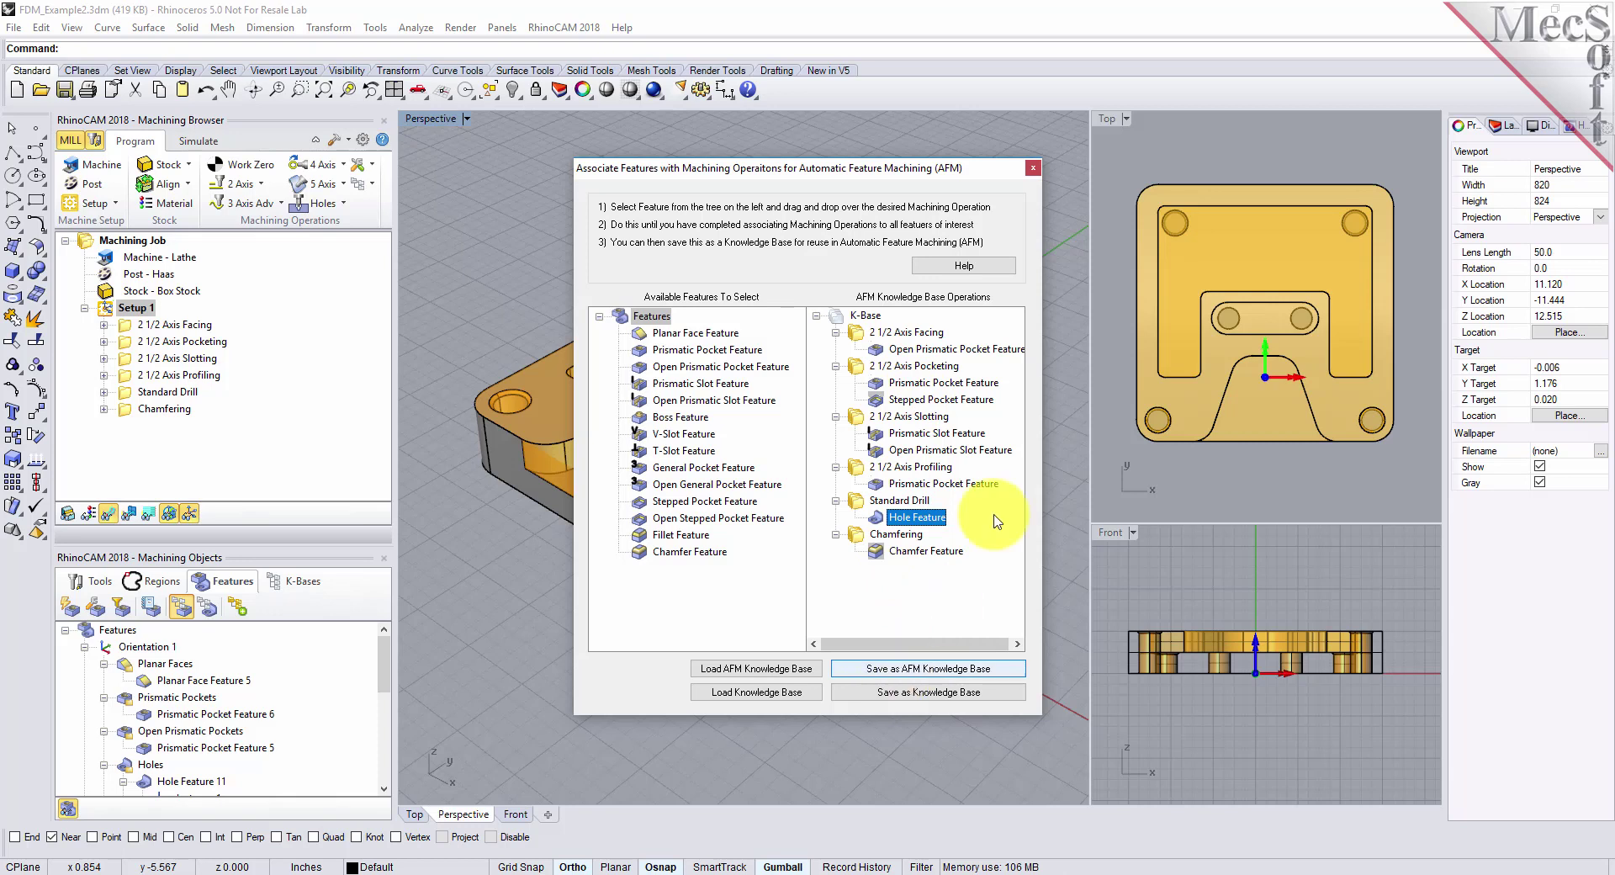
{"action": "left_click", "coordinate": [1033, 168]}
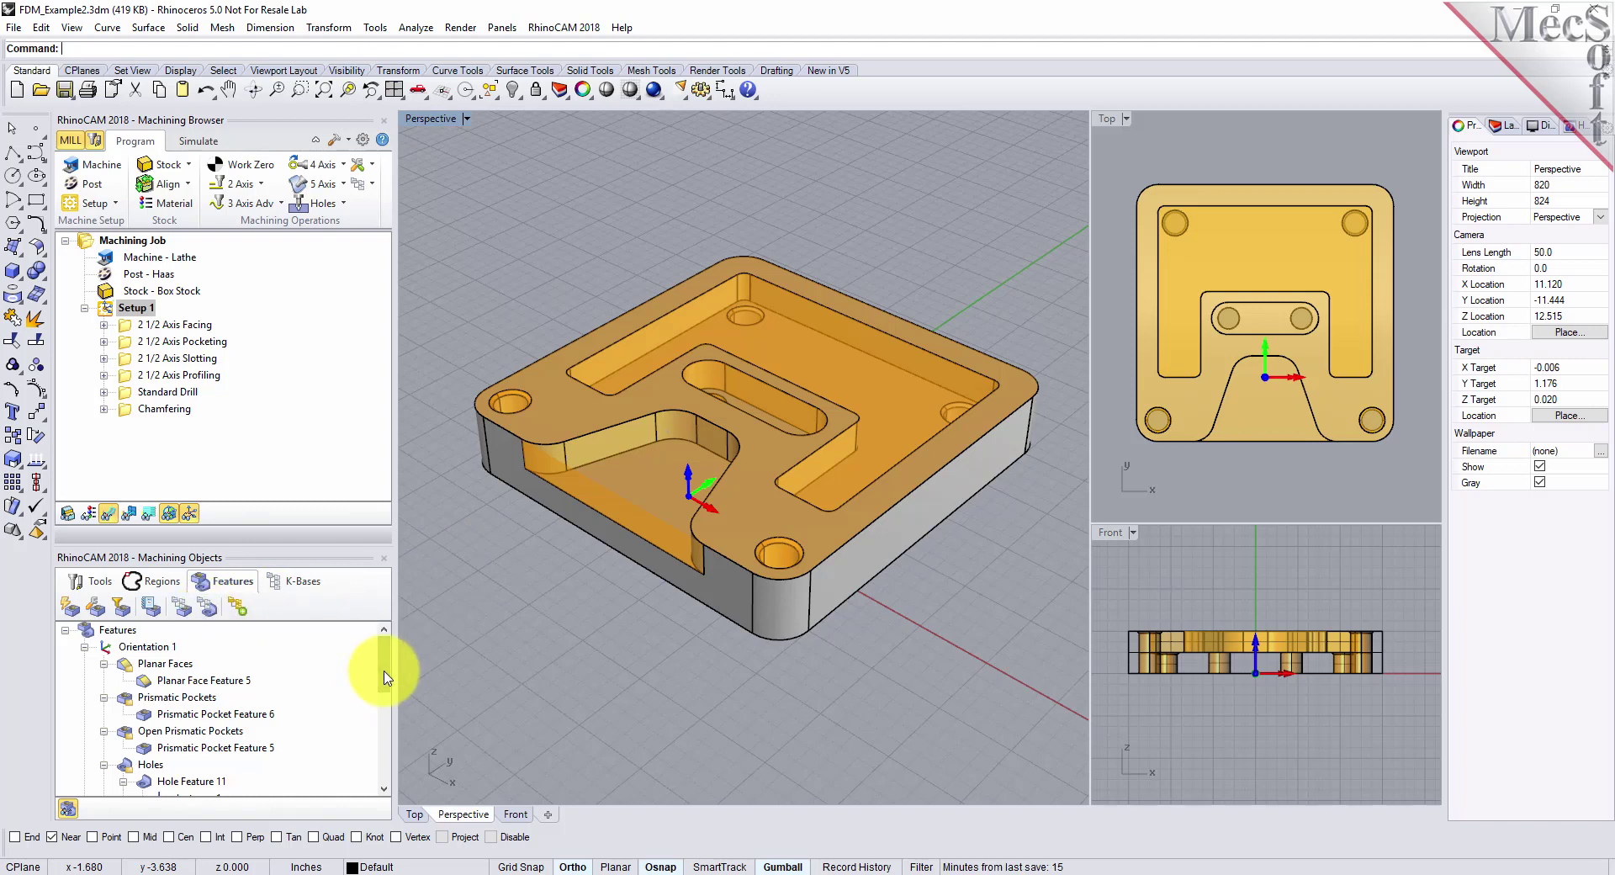
Pick Hole Feature 11 under Holes and start a machining knowledge base for it
{"action": "left_click_drag", "start_coordinate": [383, 663], "coordinate": [389, 690]}
{"action": "left_click", "coordinate": [128, 717]}
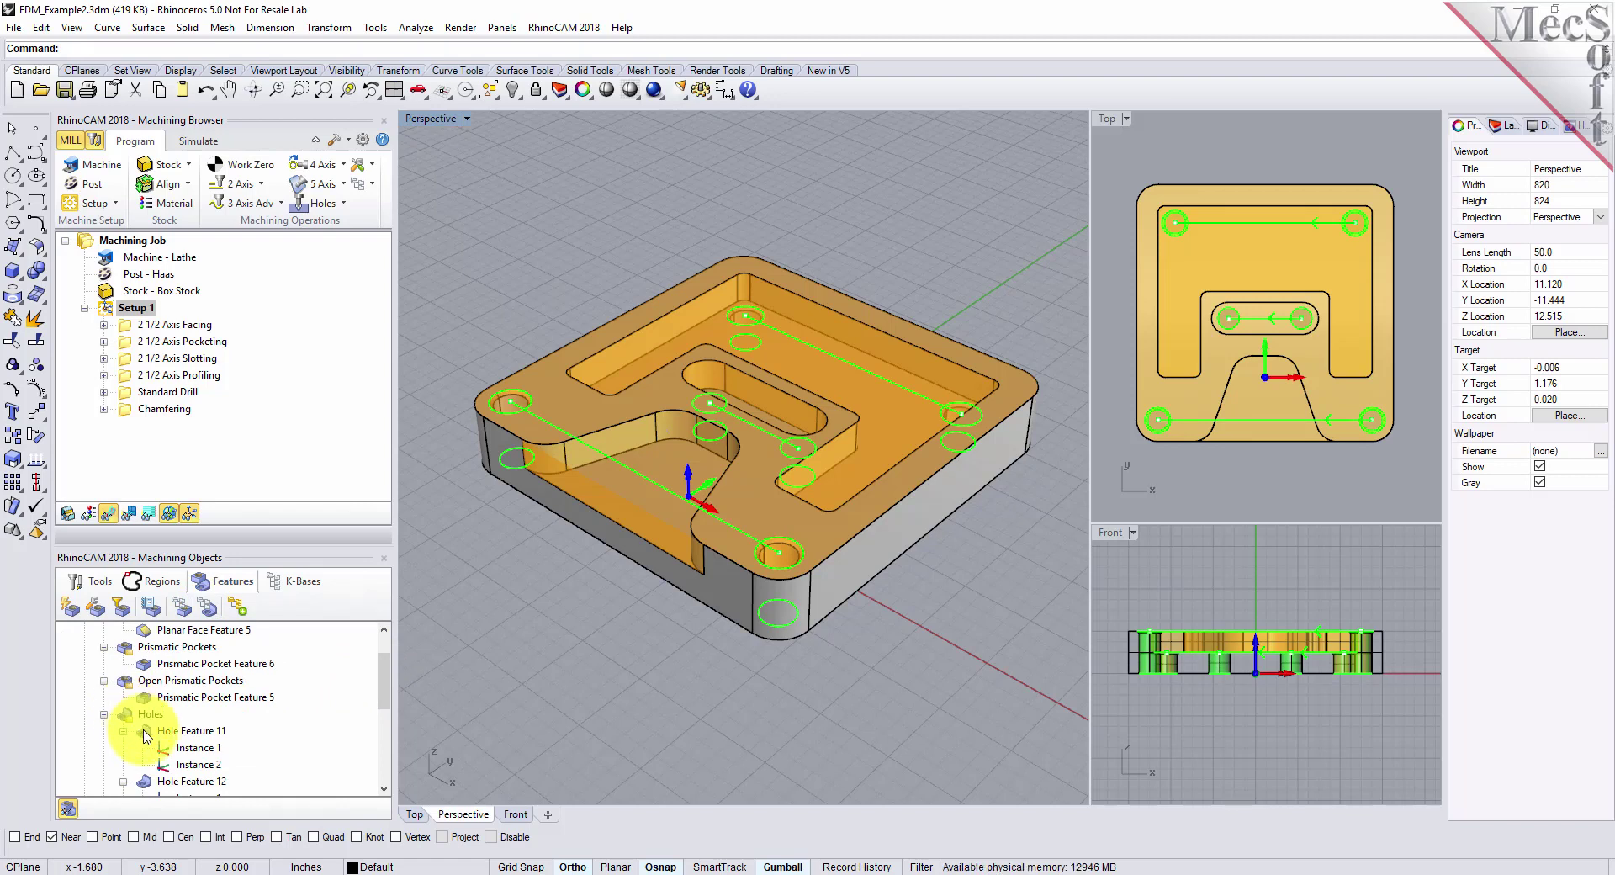
{"action": "left_click", "coordinate": [183, 730]}
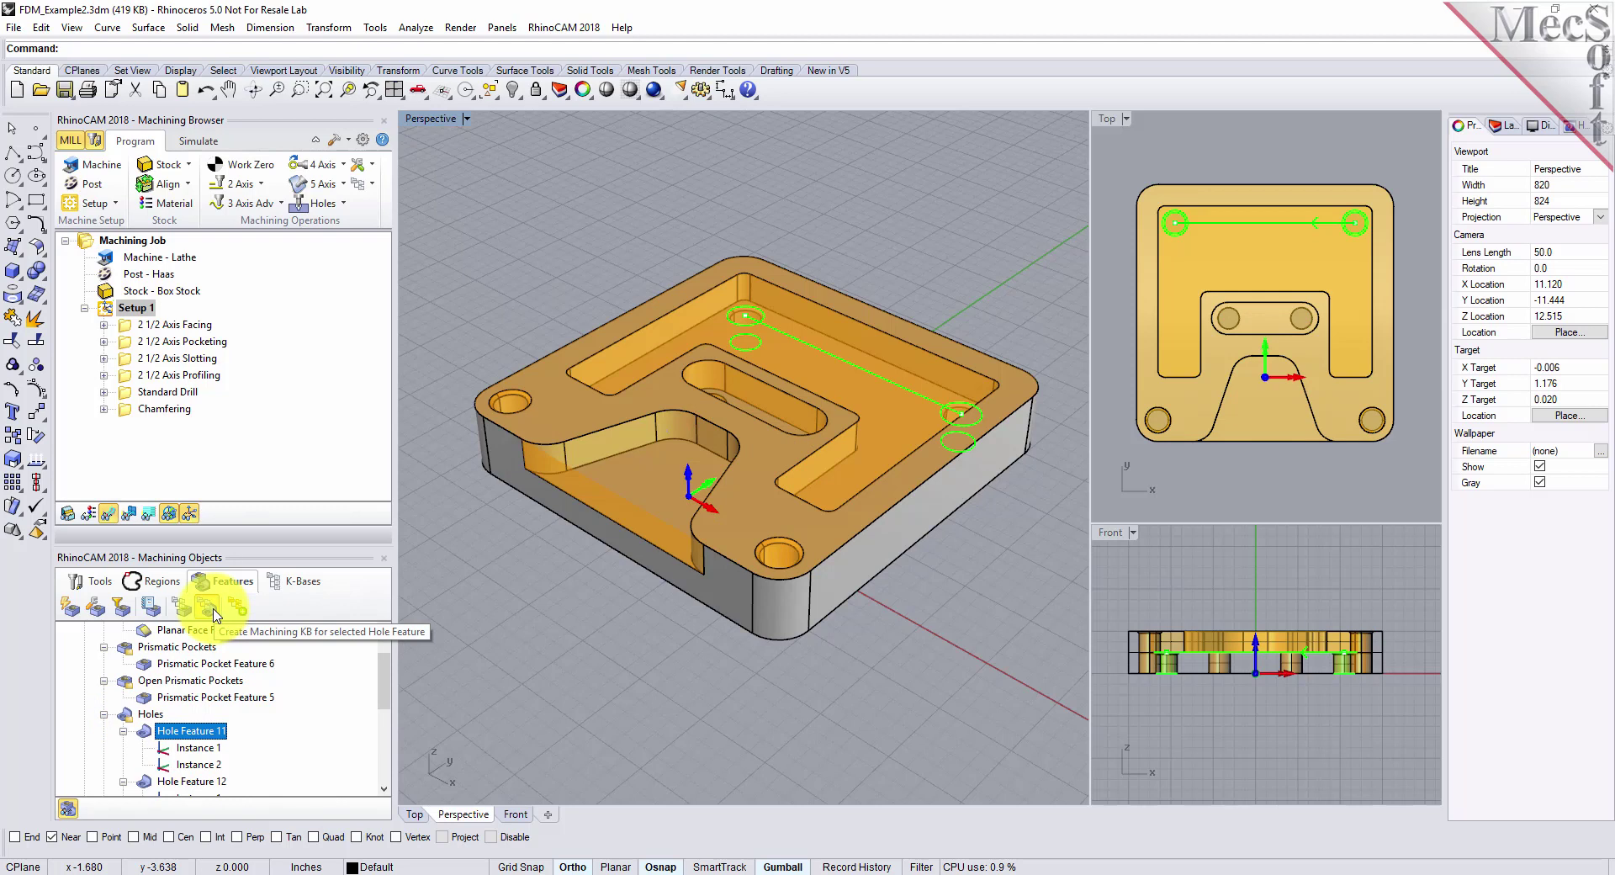
{"action": "left_click", "coordinate": [208, 608]}
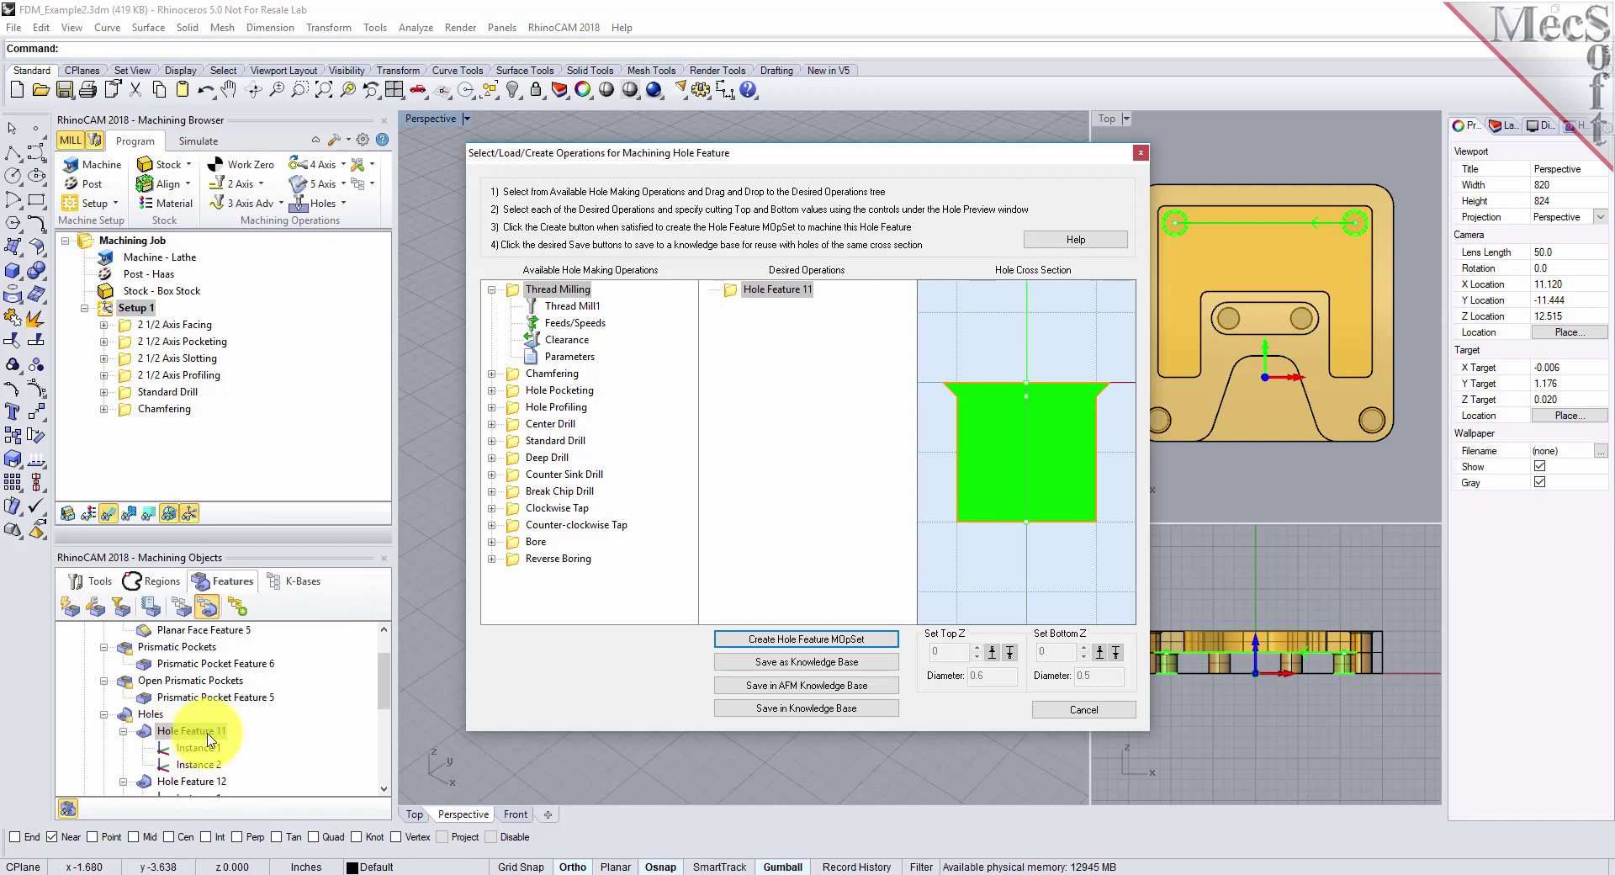
Add Center Drill, Standard Drill and Chamfering to Hole Feature 11, then expand the two drill operations
{"action": "left_click", "coordinate": [732, 295]}
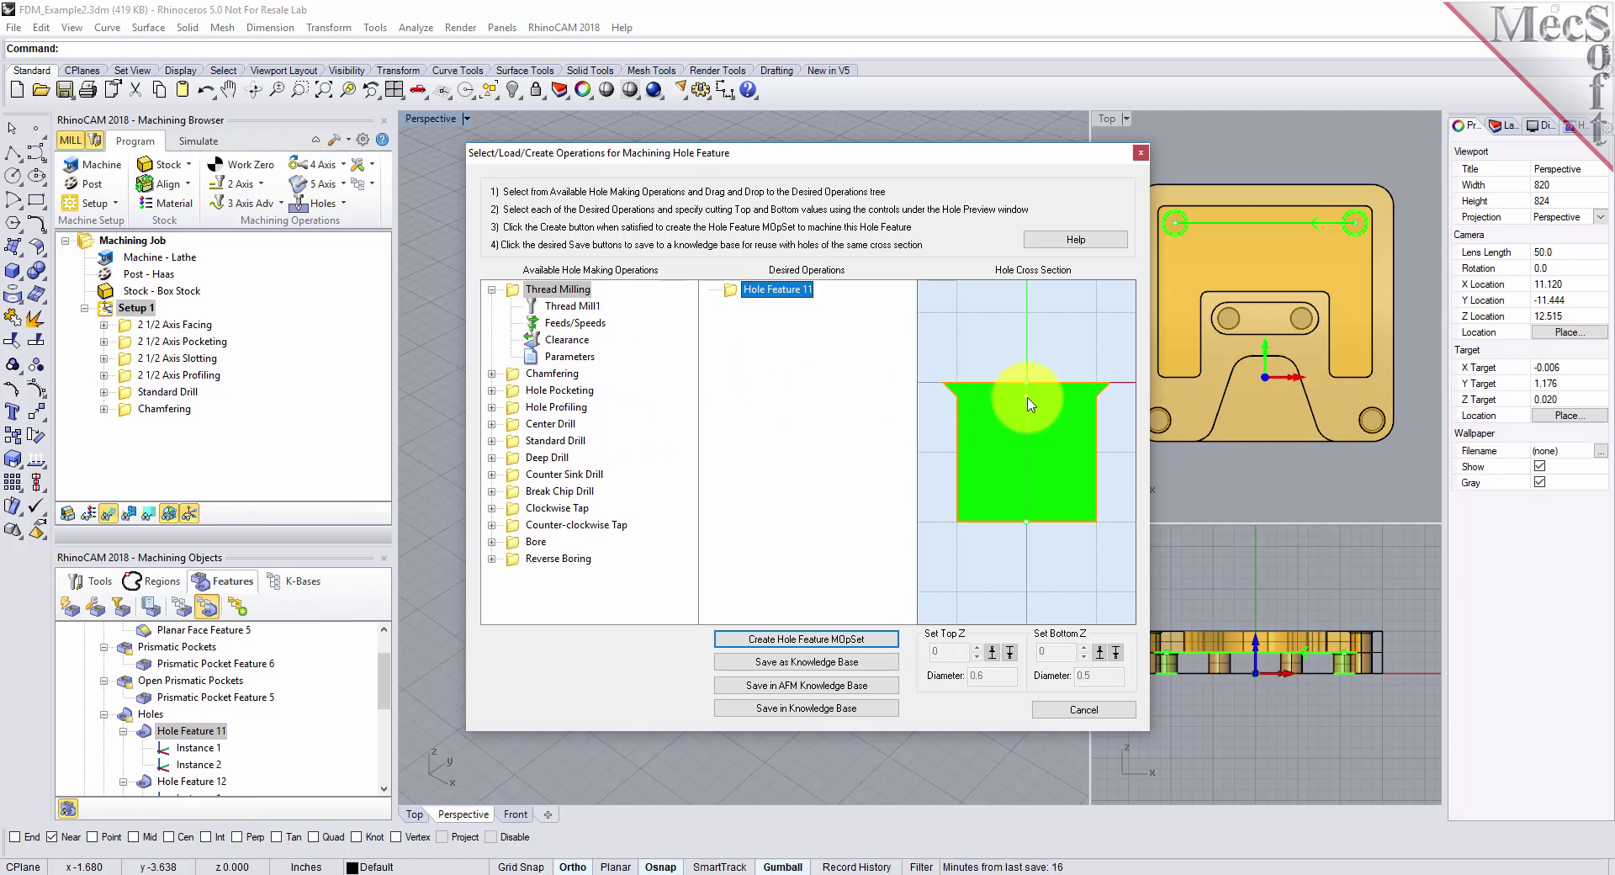
{"action": "left_click", "coordinate": [510, 433]}
{"action": "left_click_drag", "start_coordinate": [515, 431], "coordinate": [762, 290]}
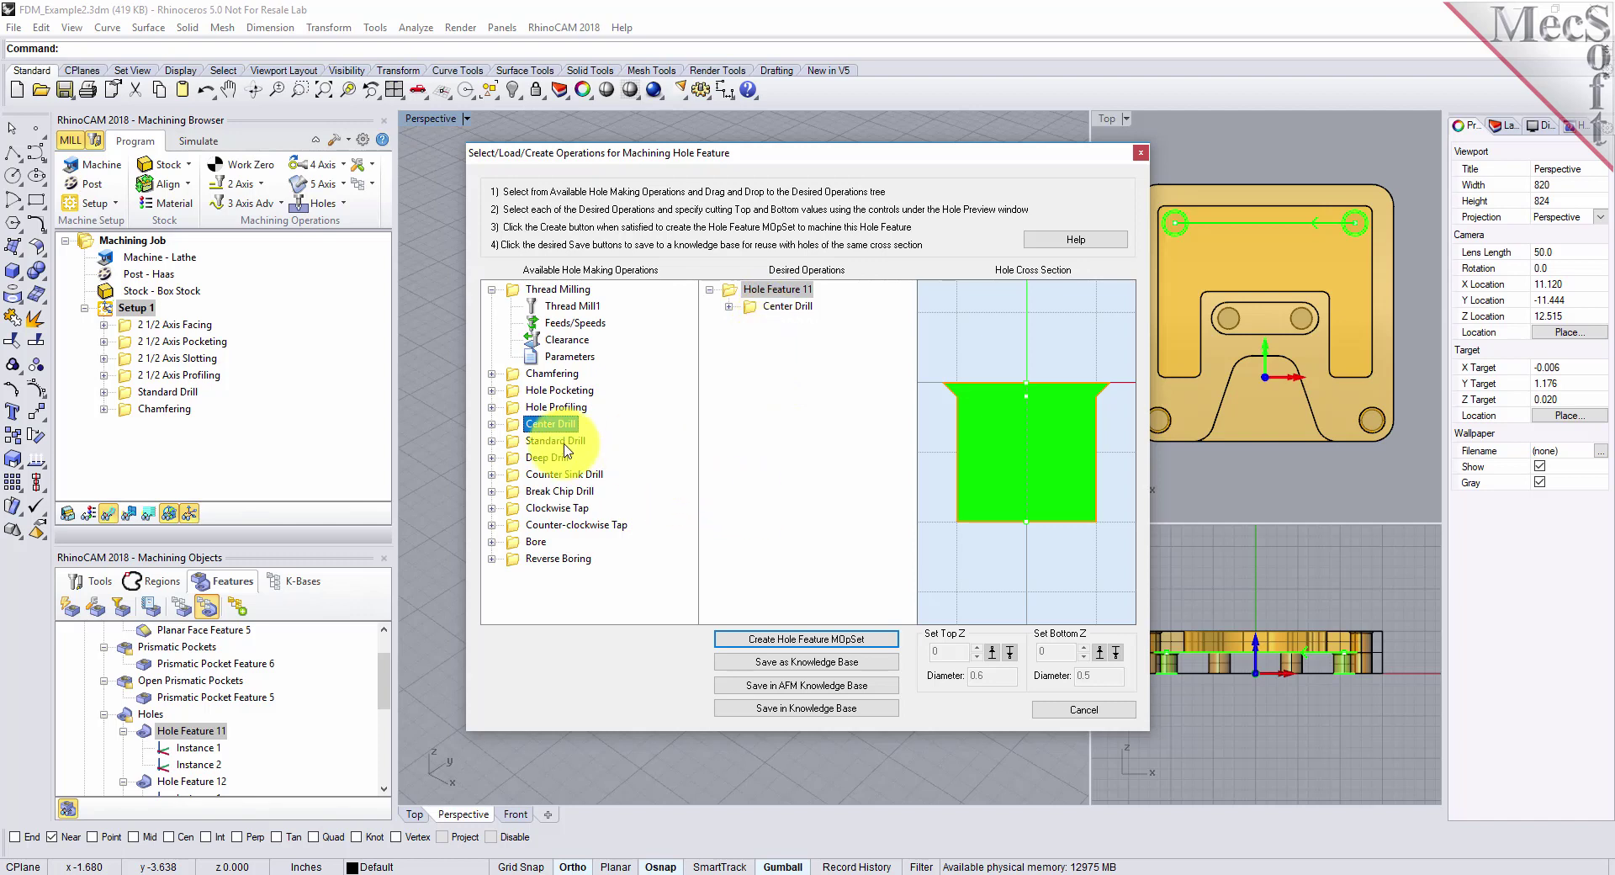
{"action": "left_click_drag", "start_coordinate": [515, 445], "coordinate": [750, 364]}
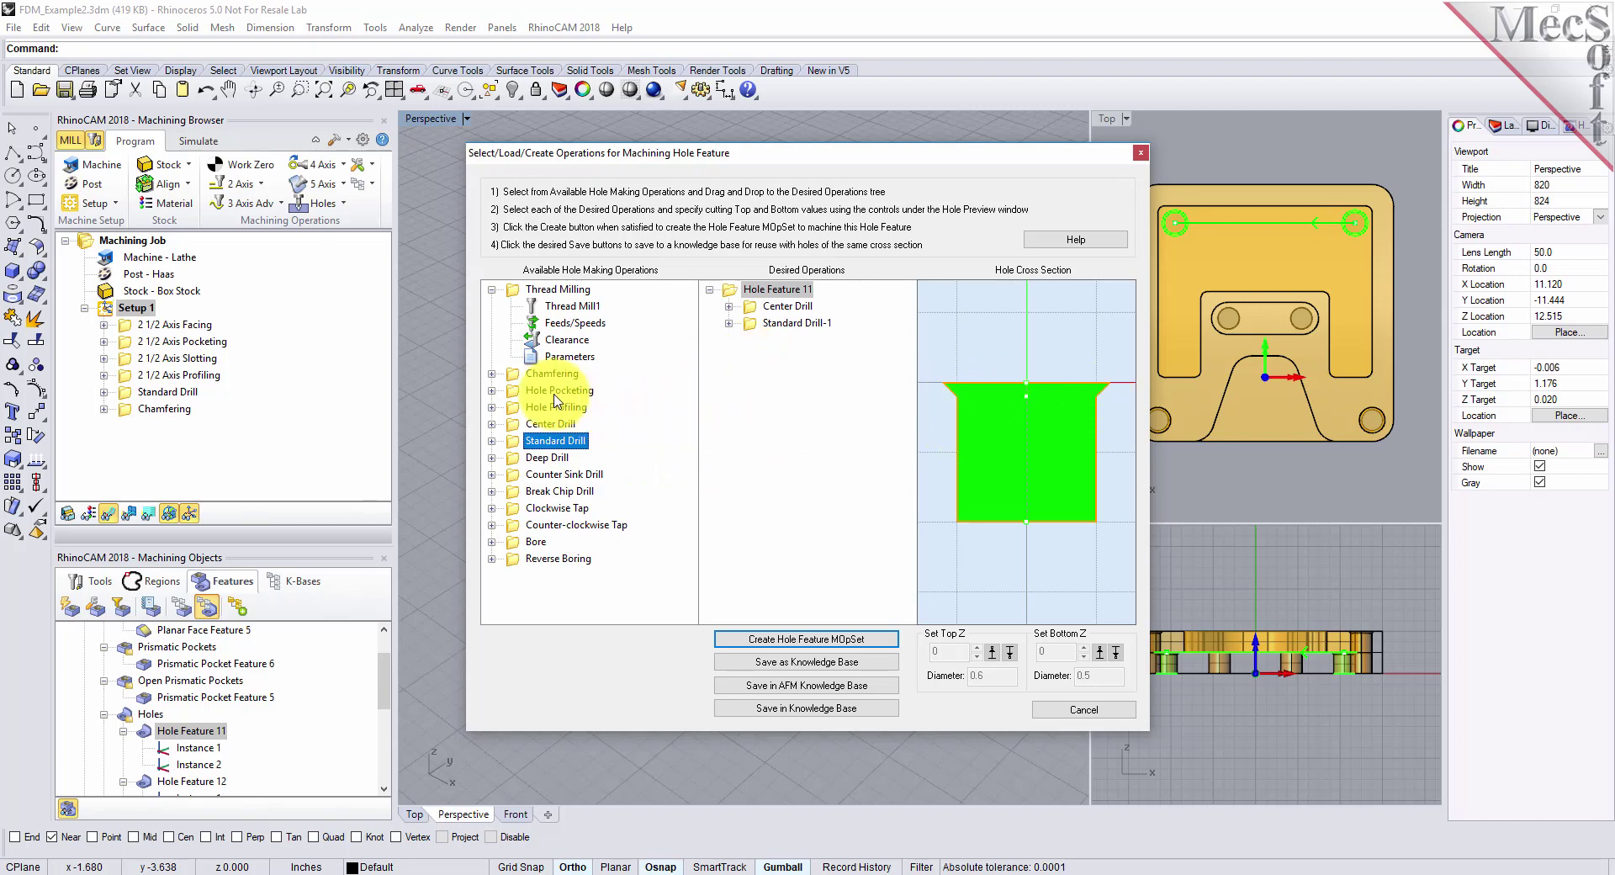
{"action": "left_click", "coordinate": [512, 377]}
{"action": "left_click_drag", "start_coordinate": [514, 380], "coordinate": [767, 368]}
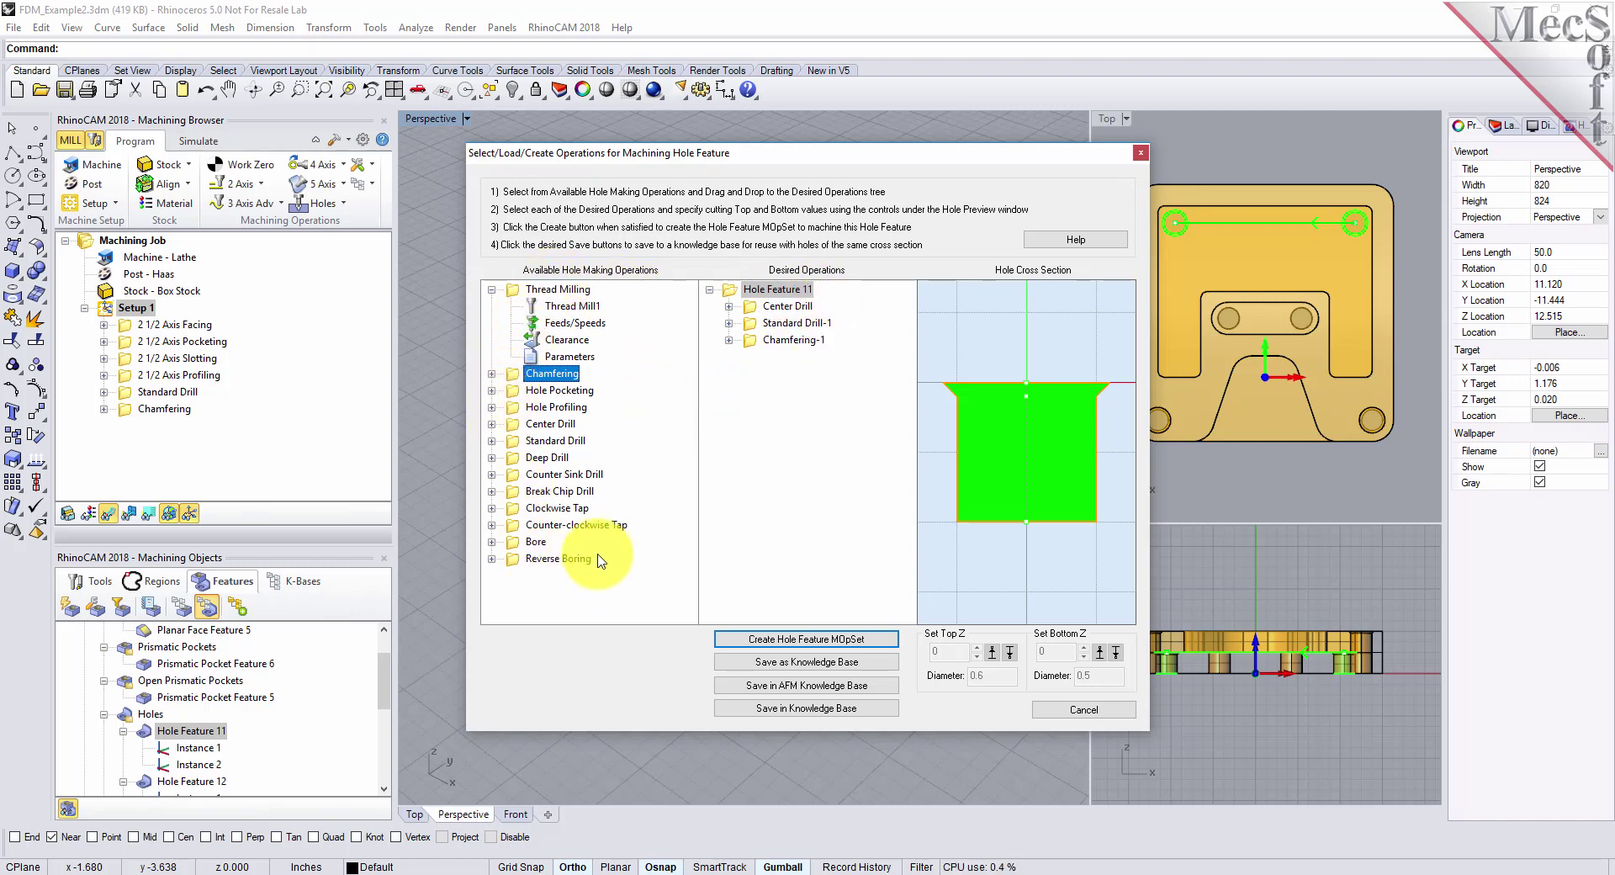
{"action": "left_click", "coordinate": [728, 306]}
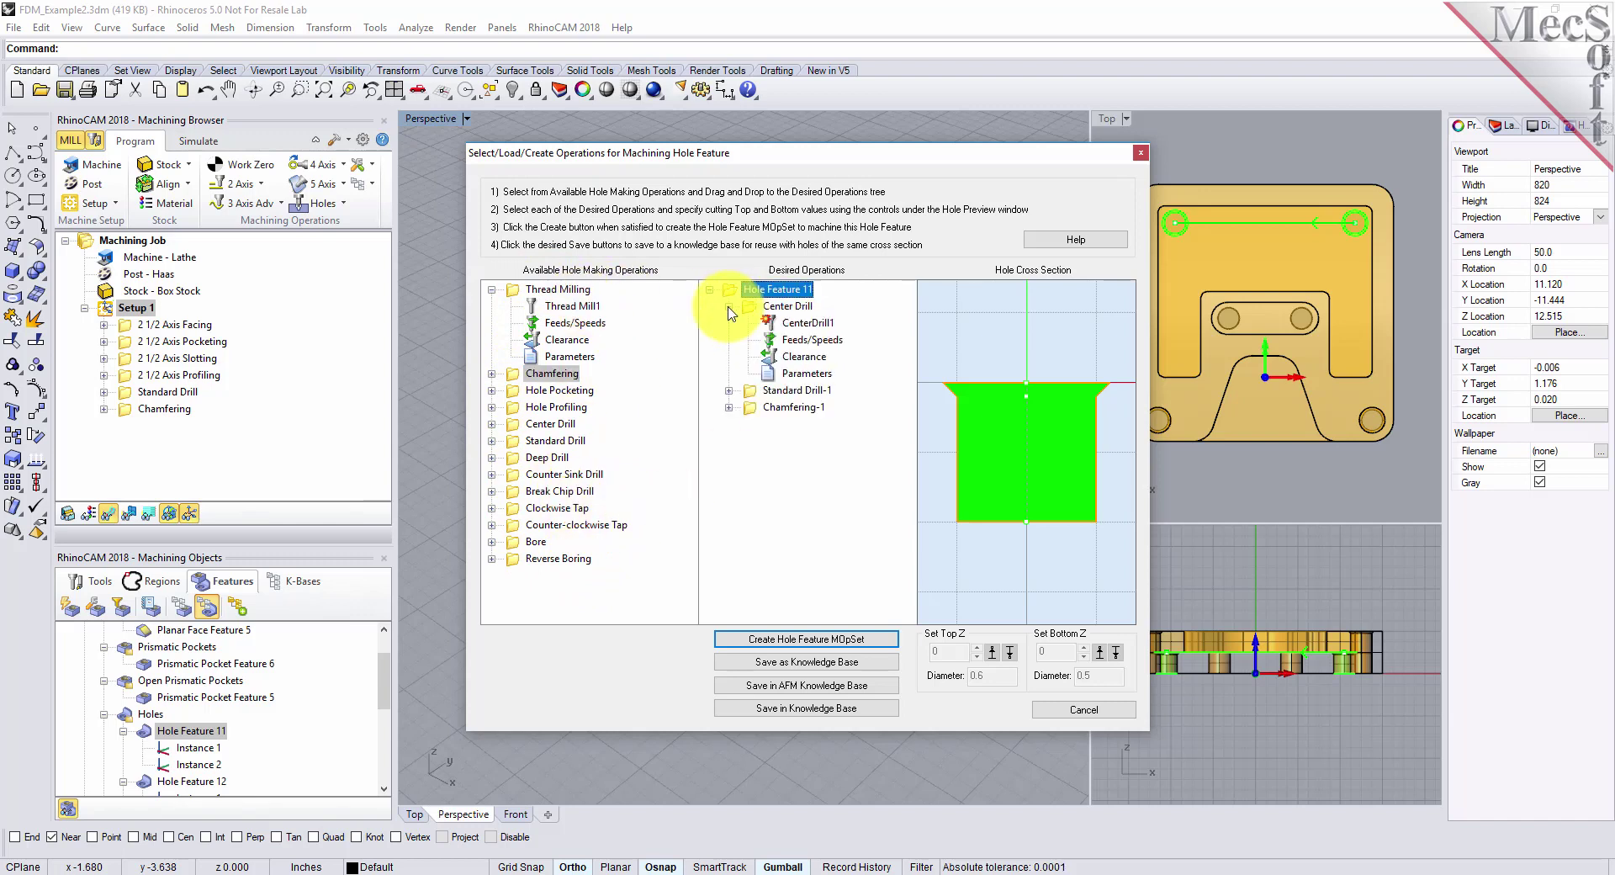
{"action": "left_click", "coordinate": [729, 390]}
Check Chamfering-1's tool and settings, then cancel the hole operations dialog
{"action": "left_click", "coordinate": [728, 475]}
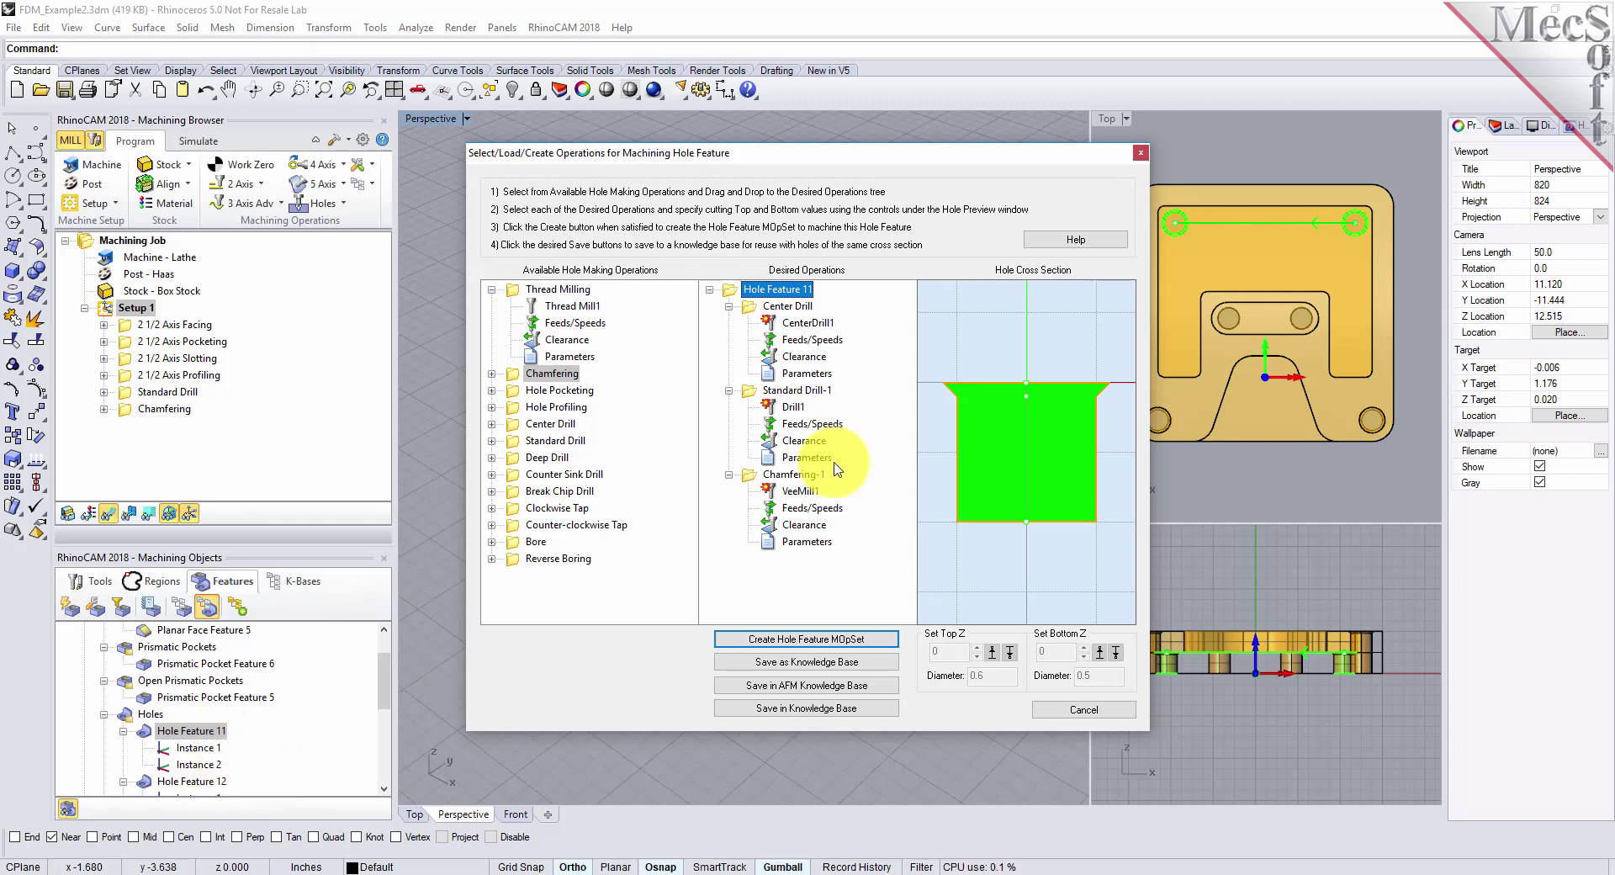
{"action": "left_click", "coordinate": [1081, 709]}
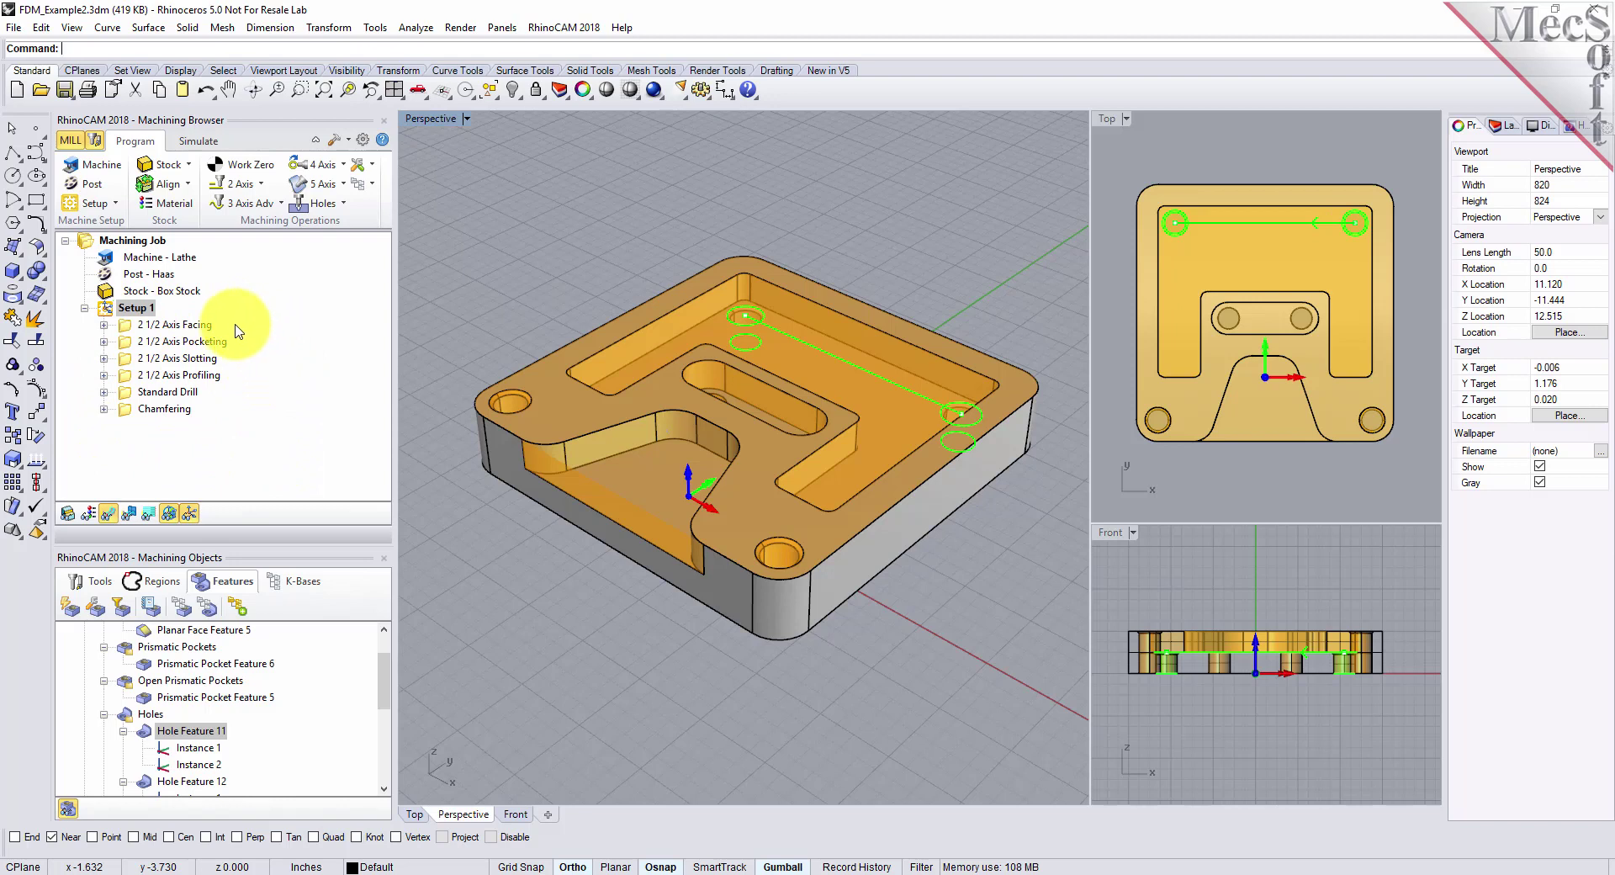
Change the 2 1/2 Axis Facing roughing pattern to Linear Cuts and regenerate its toolpath
{"action": "left_click", "coordinate": [126, 328]}
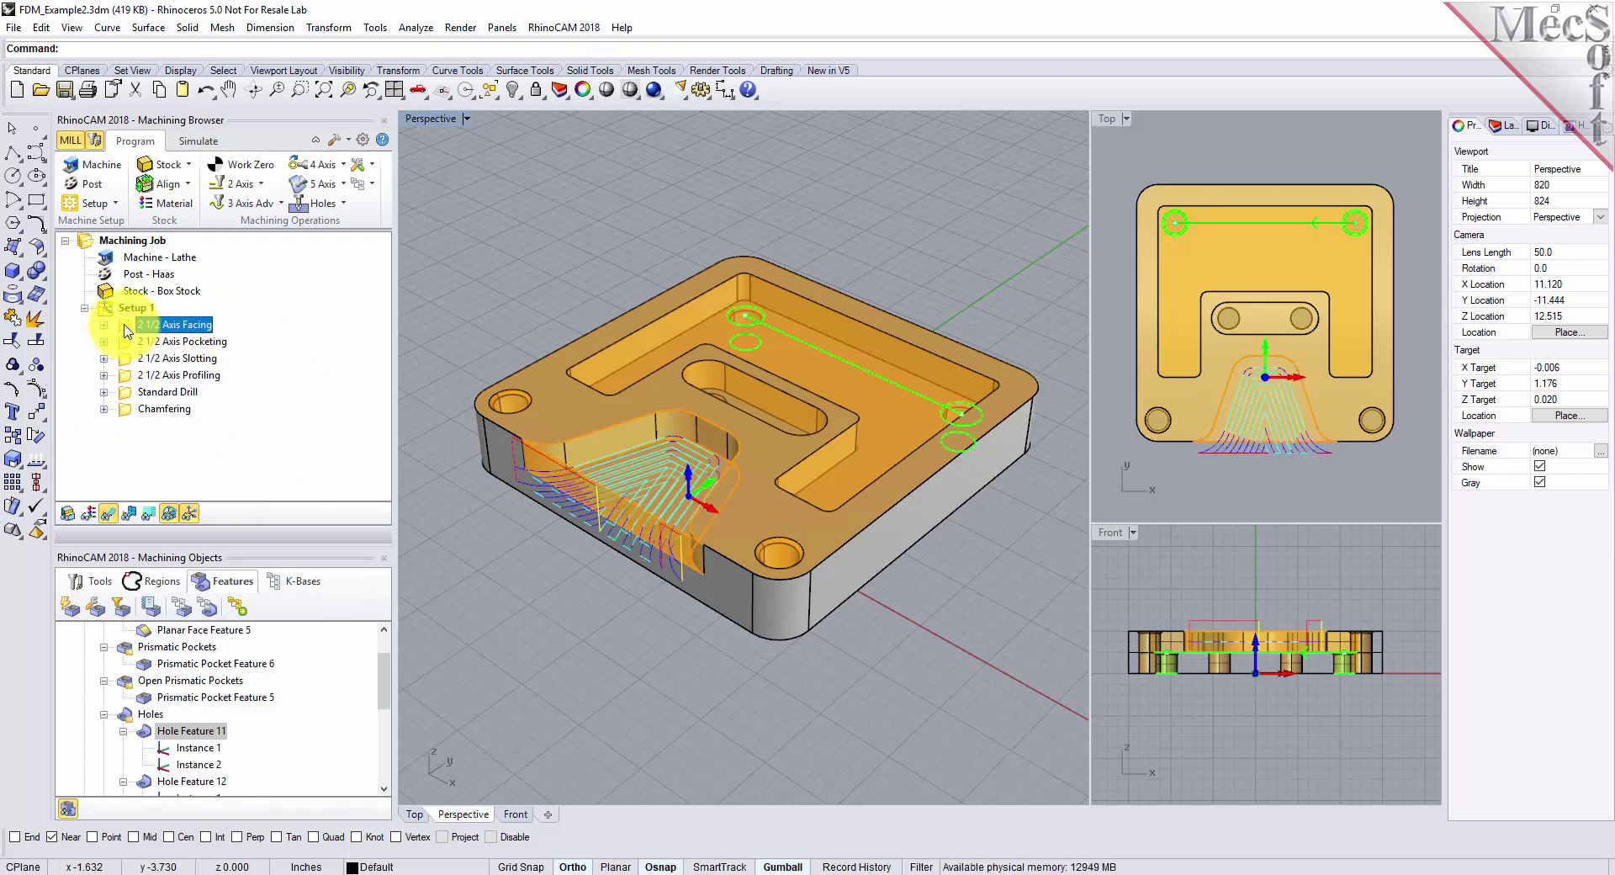
{"action": "double_click", "coordinate": [126, 328]}
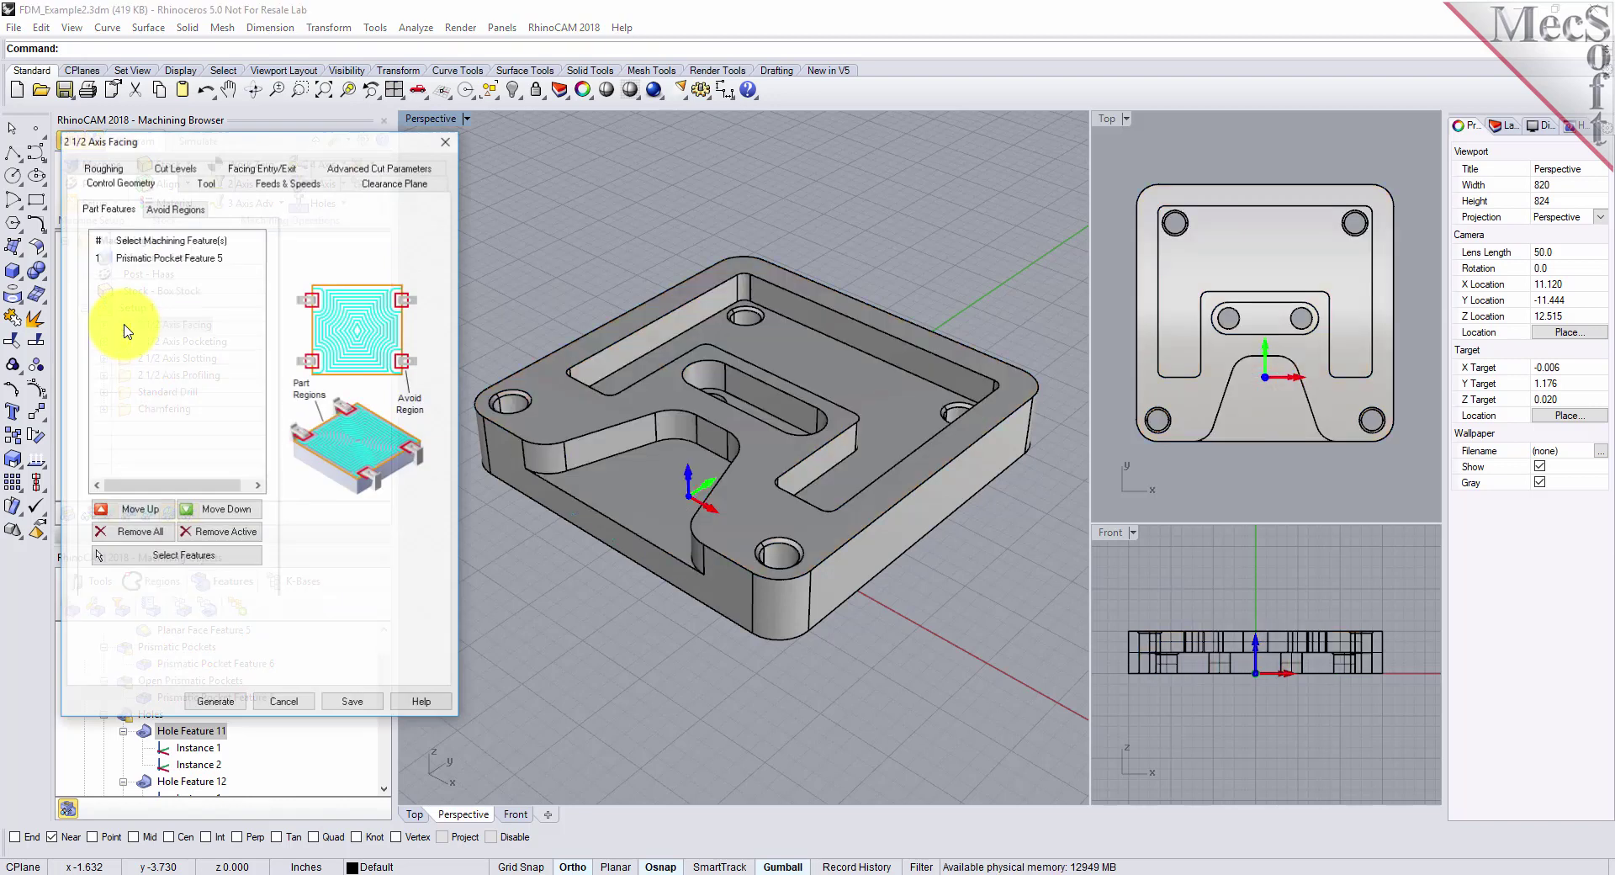
{"action": "left_click", "coordinate": [204, 185]}
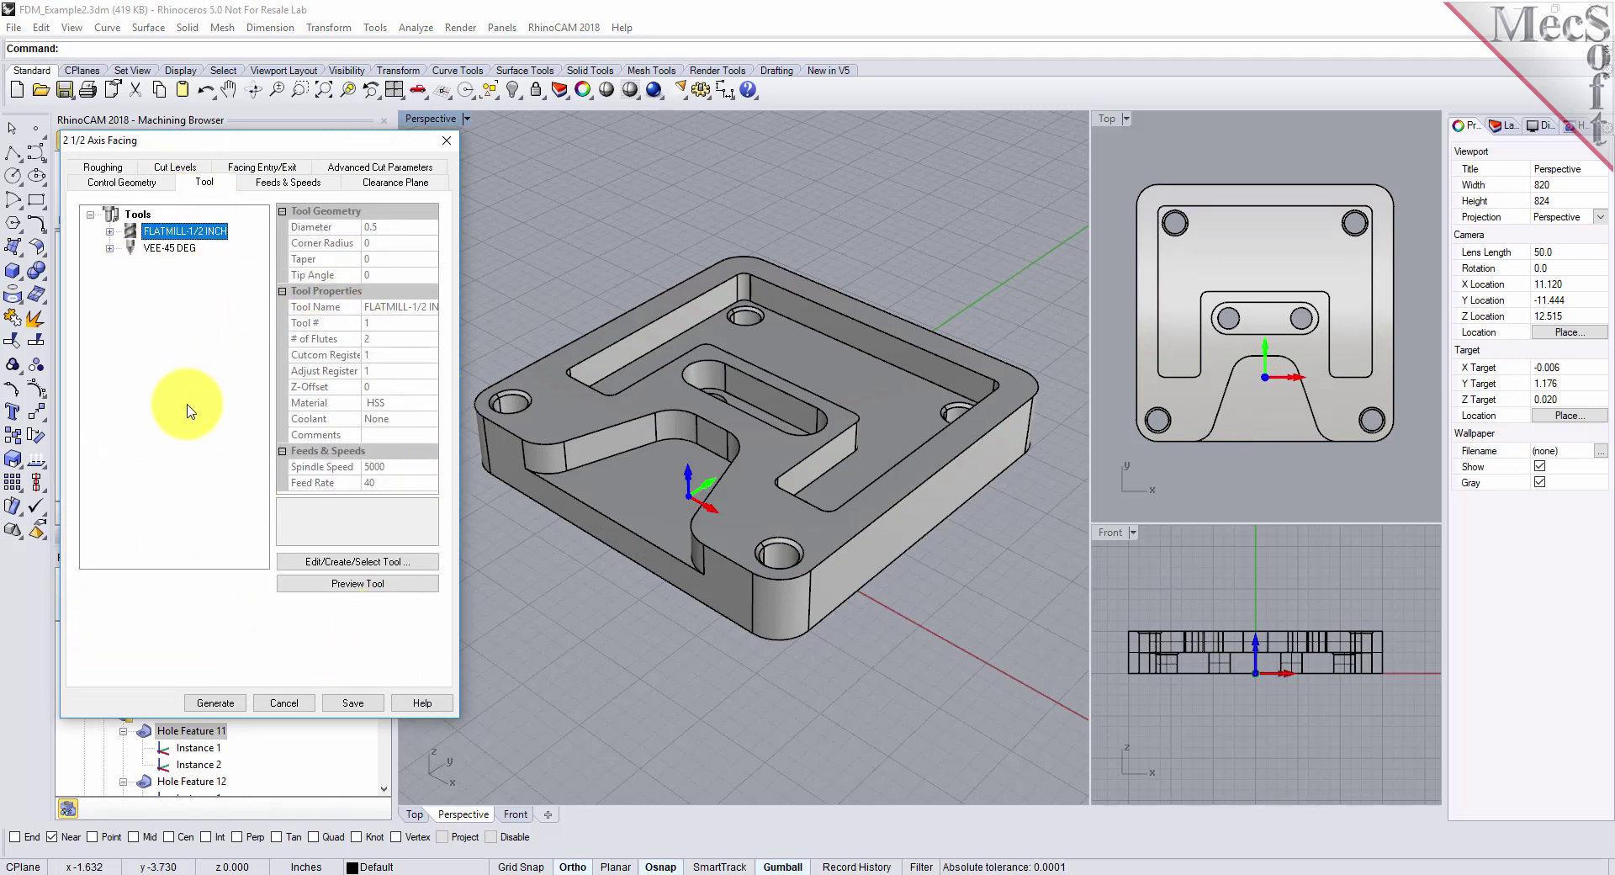
{"action": "left_click", "coordinate": [261, 167]}
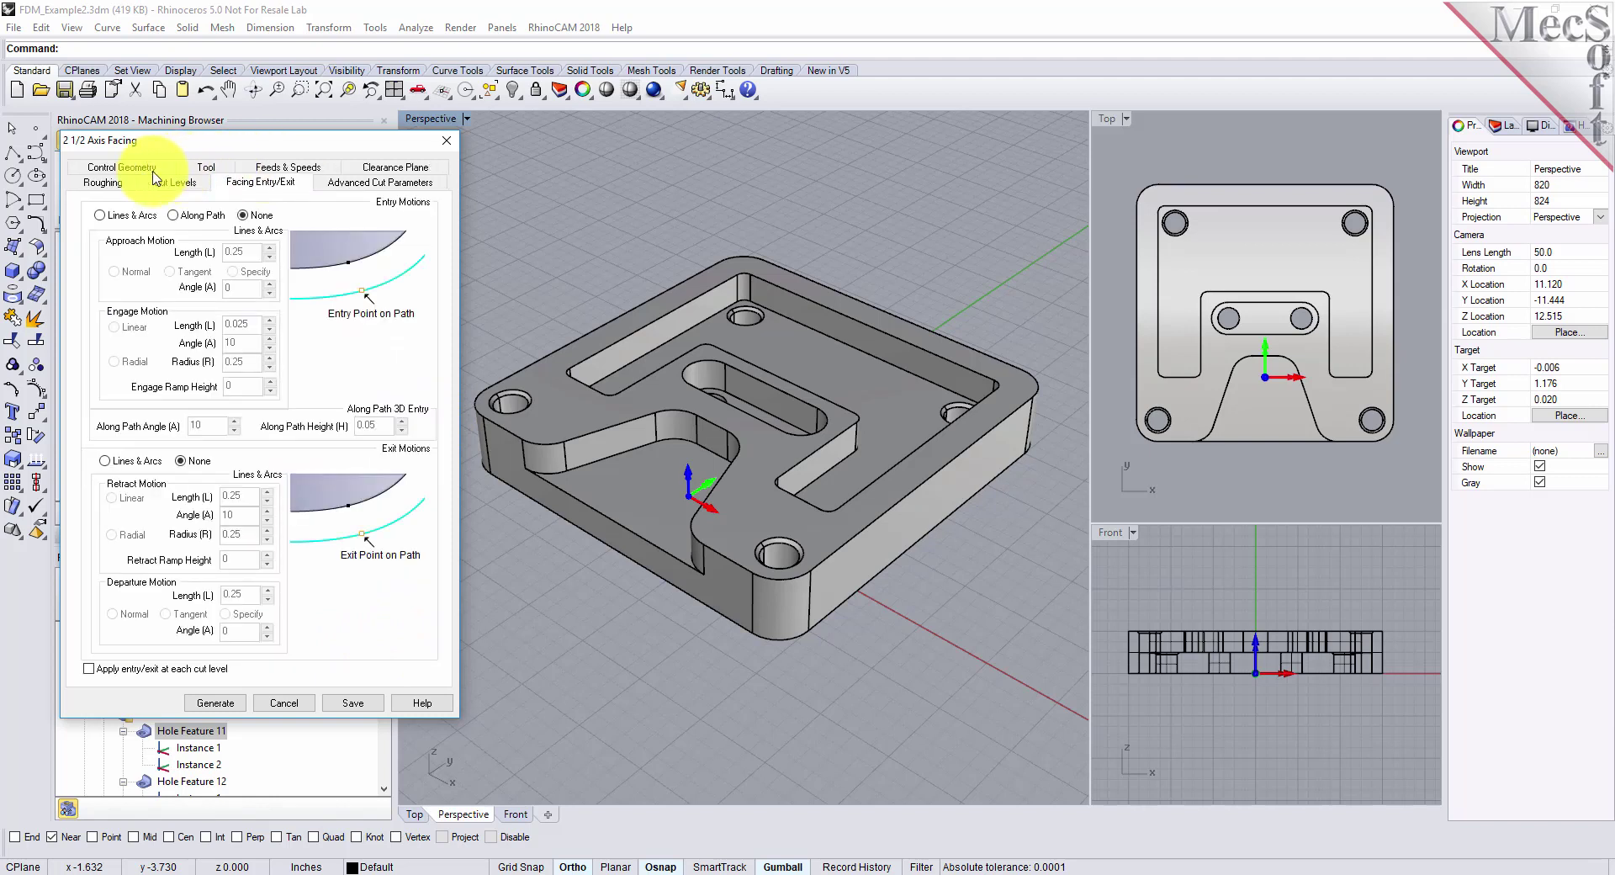
{"action": "left_click", "coordinate": [111, 184]}
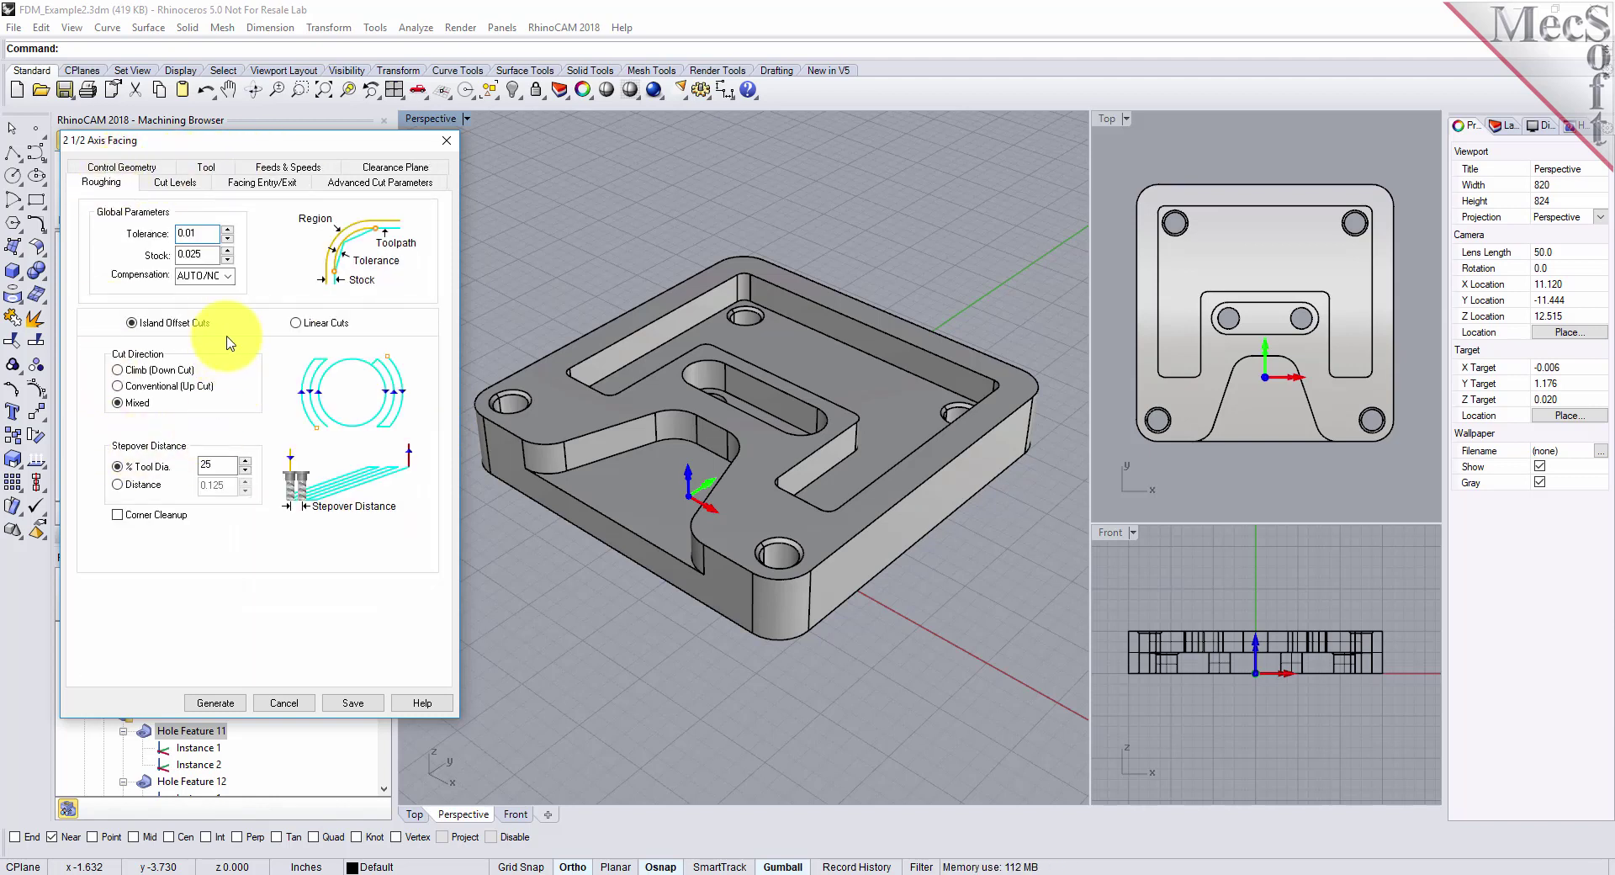
{"action": "left_click", "coordinate": [296, 323]}
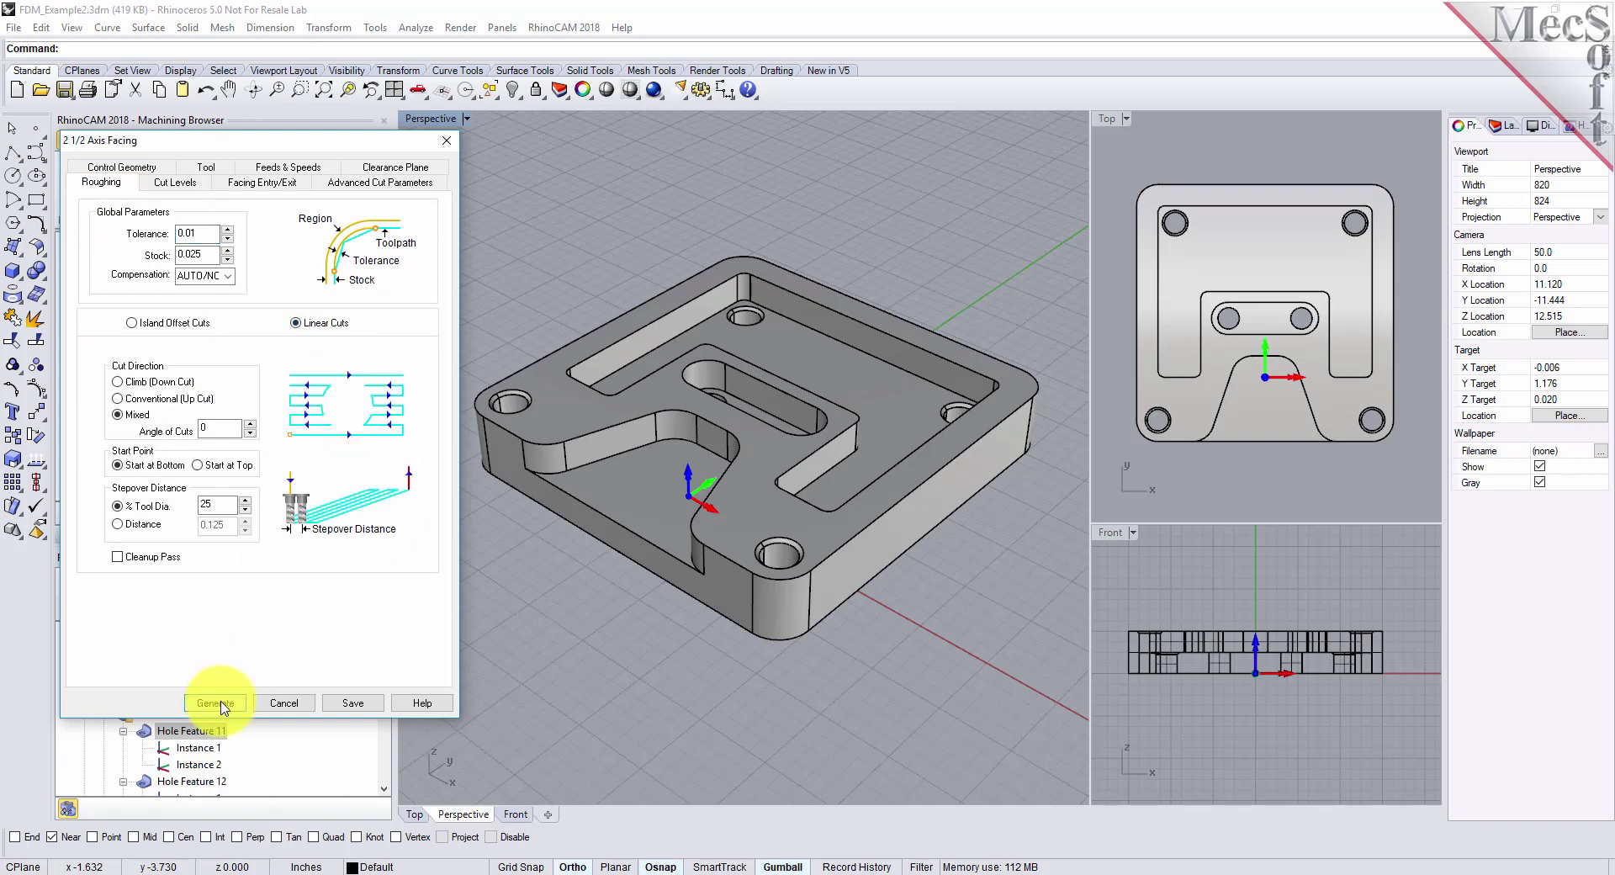
{"action": "left_click", "coordinate": [217, 704]}
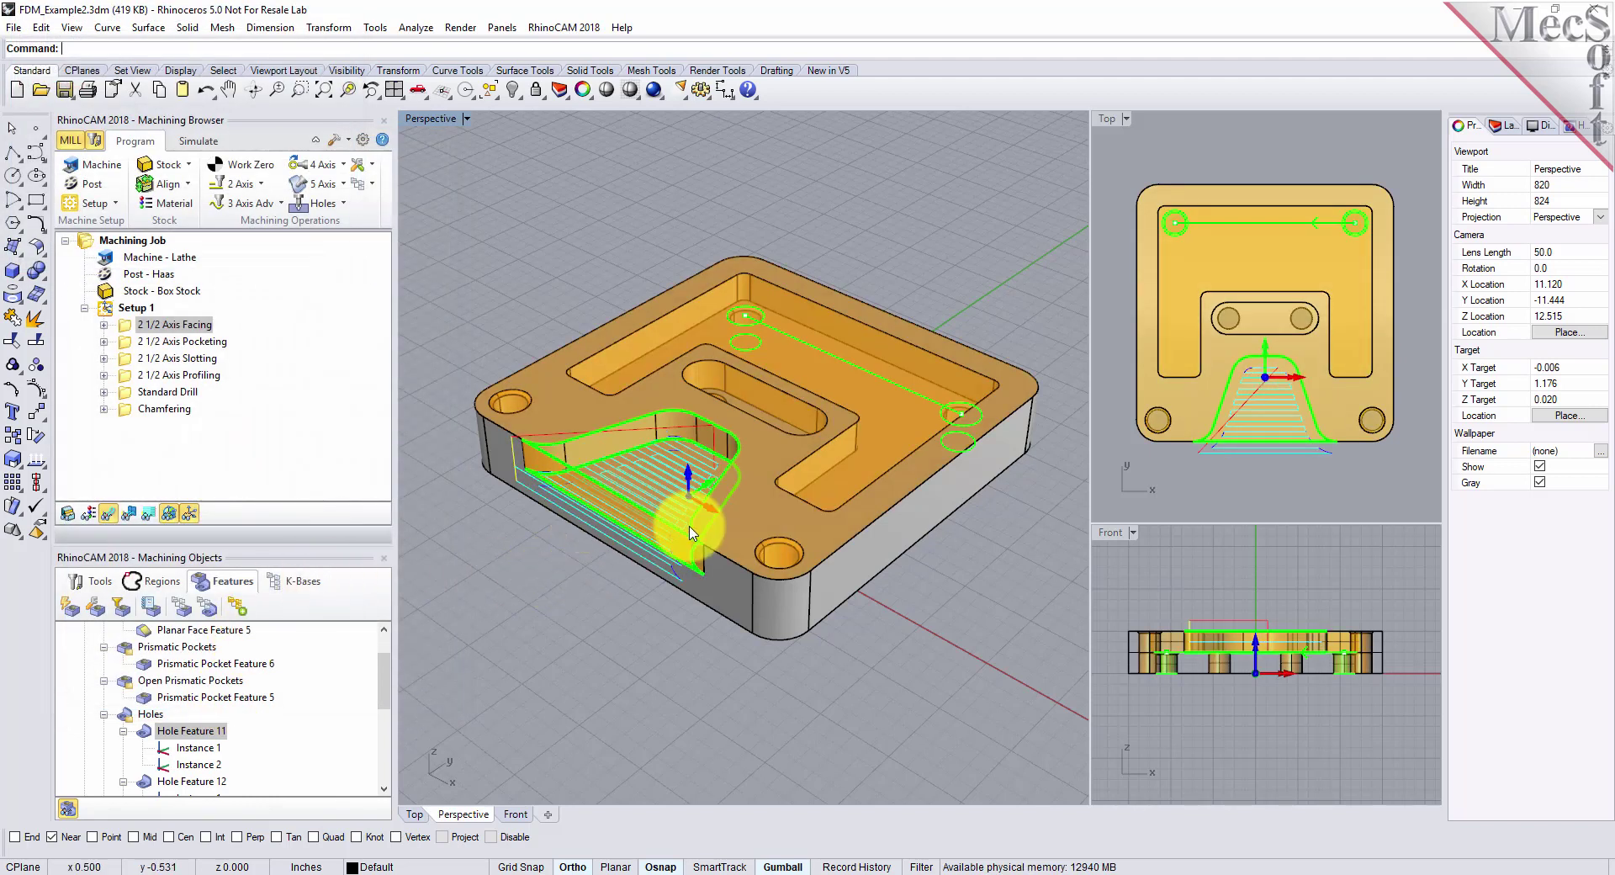
Set the 2 1/2 Axis Pocketing cut pattern to Offset and regenerate its toolpath
{"action": "left_click", "coordinate": [128, 345]}
{"action": "double_click", "coordinate": [128, 343]}
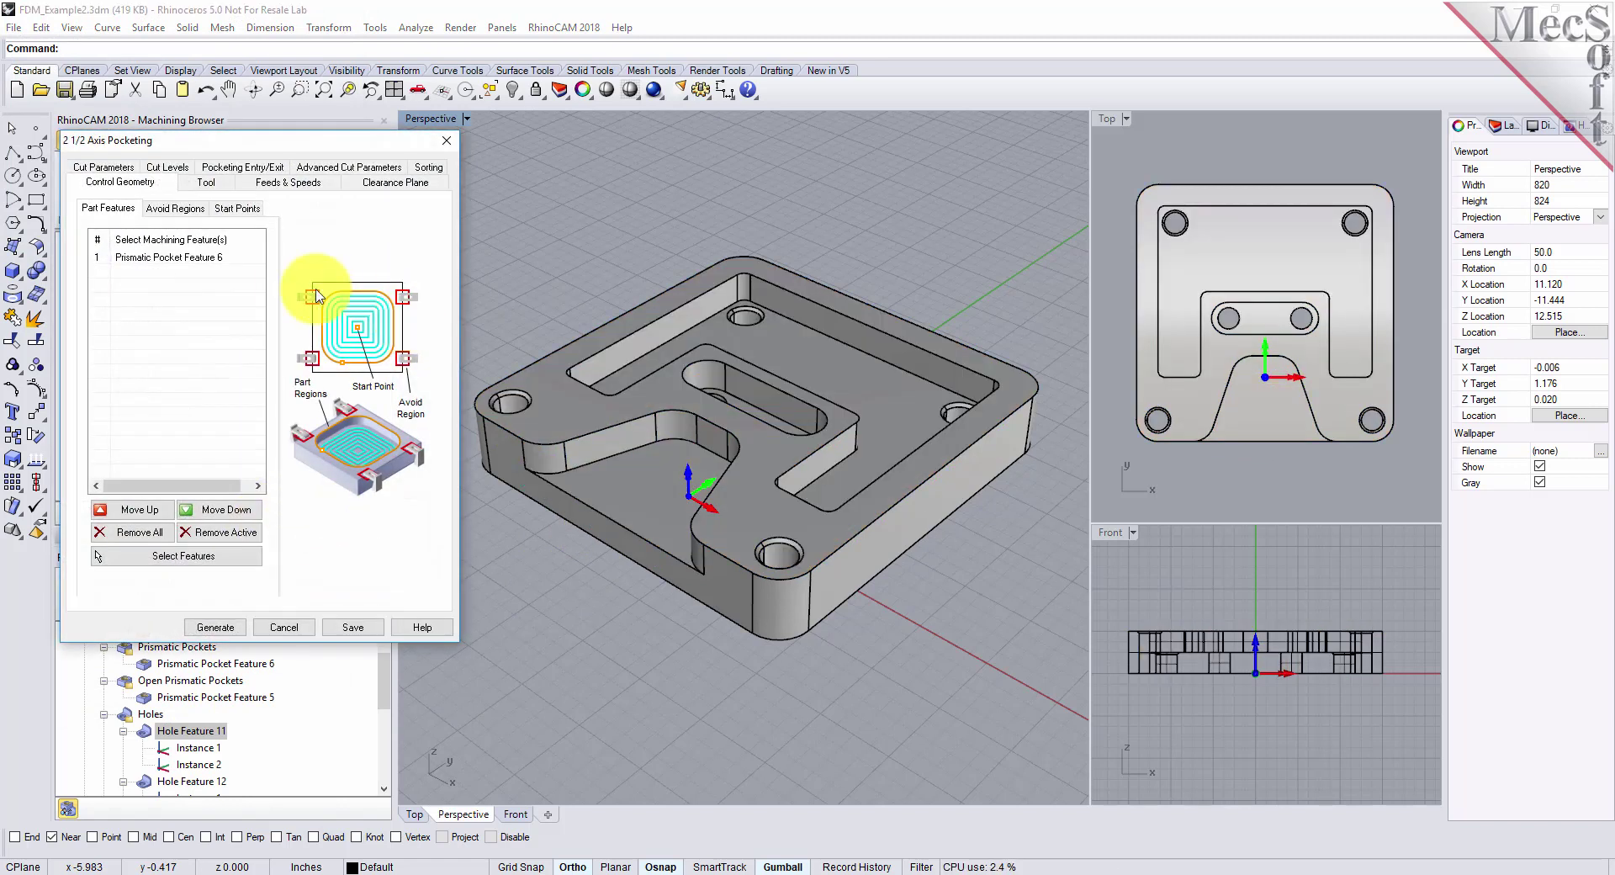
{"action": "left_click", "coordinate": [103, 167]}
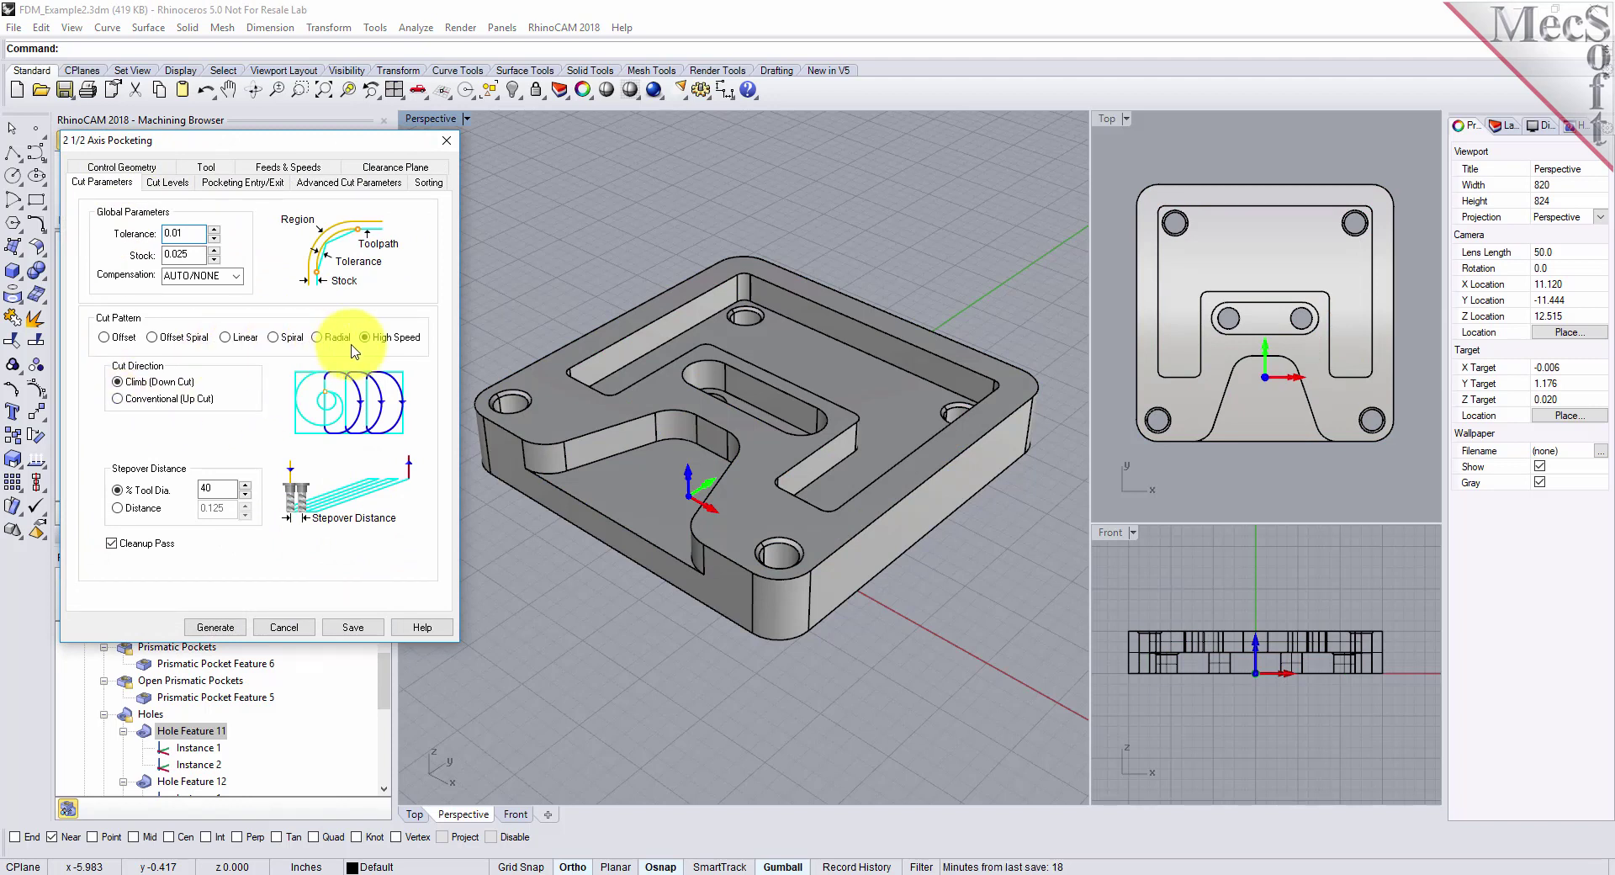
{"action": "left_click", "coordinate": [105, 337]}
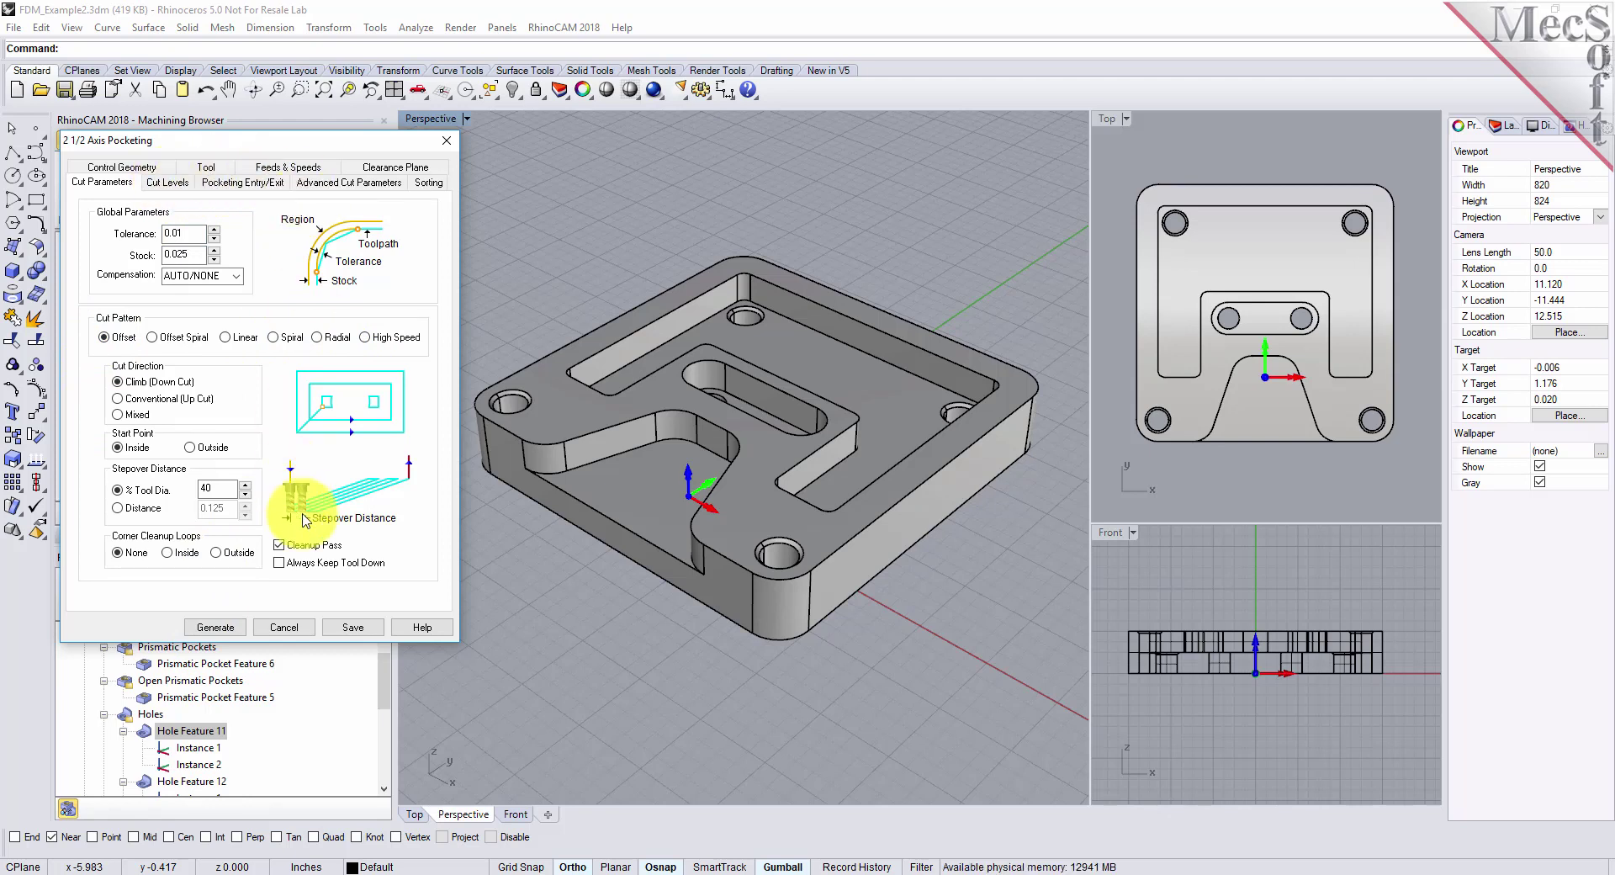
{"action": "left_click", "coordinate": [215, 629]}
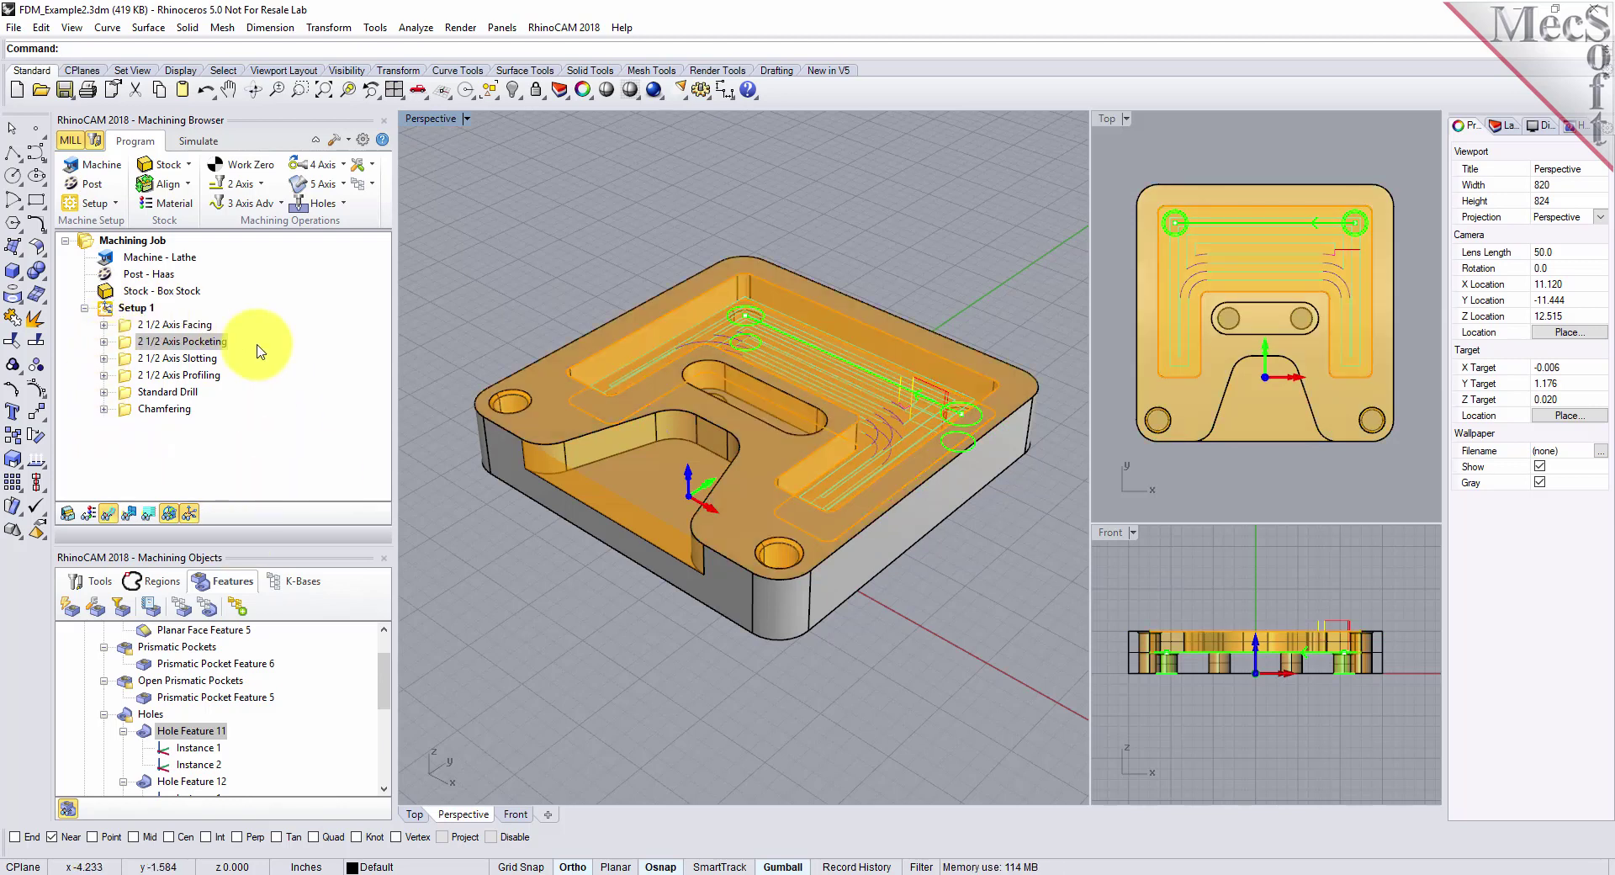
{"action": "left_click", "coordinate": [107, 311]}
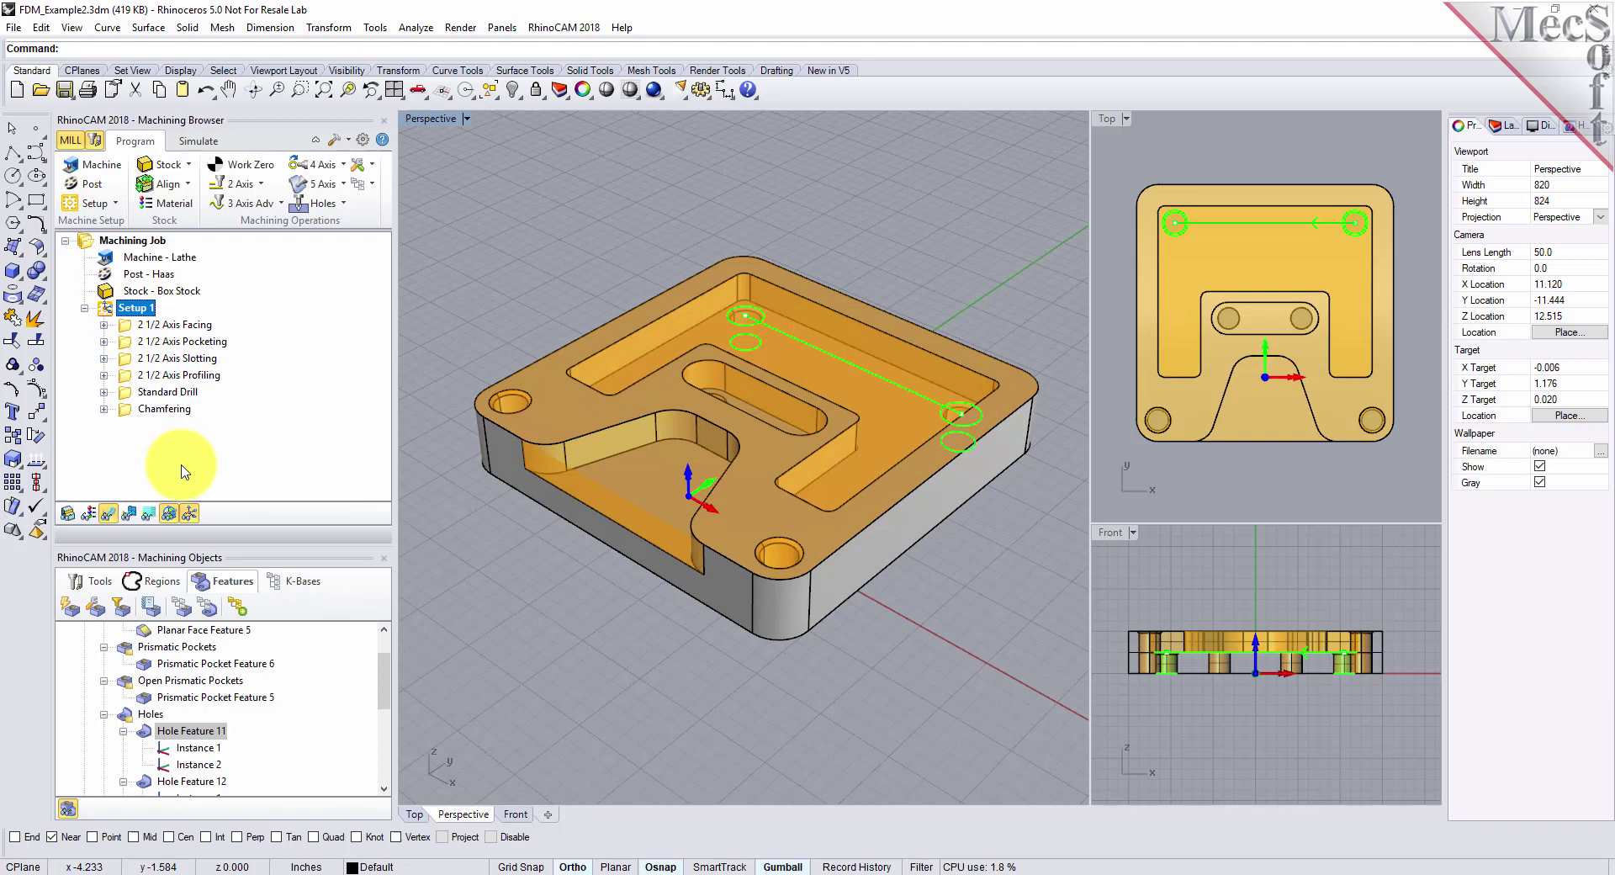
{"action": "right_click", "coordinate": [136, 308]}
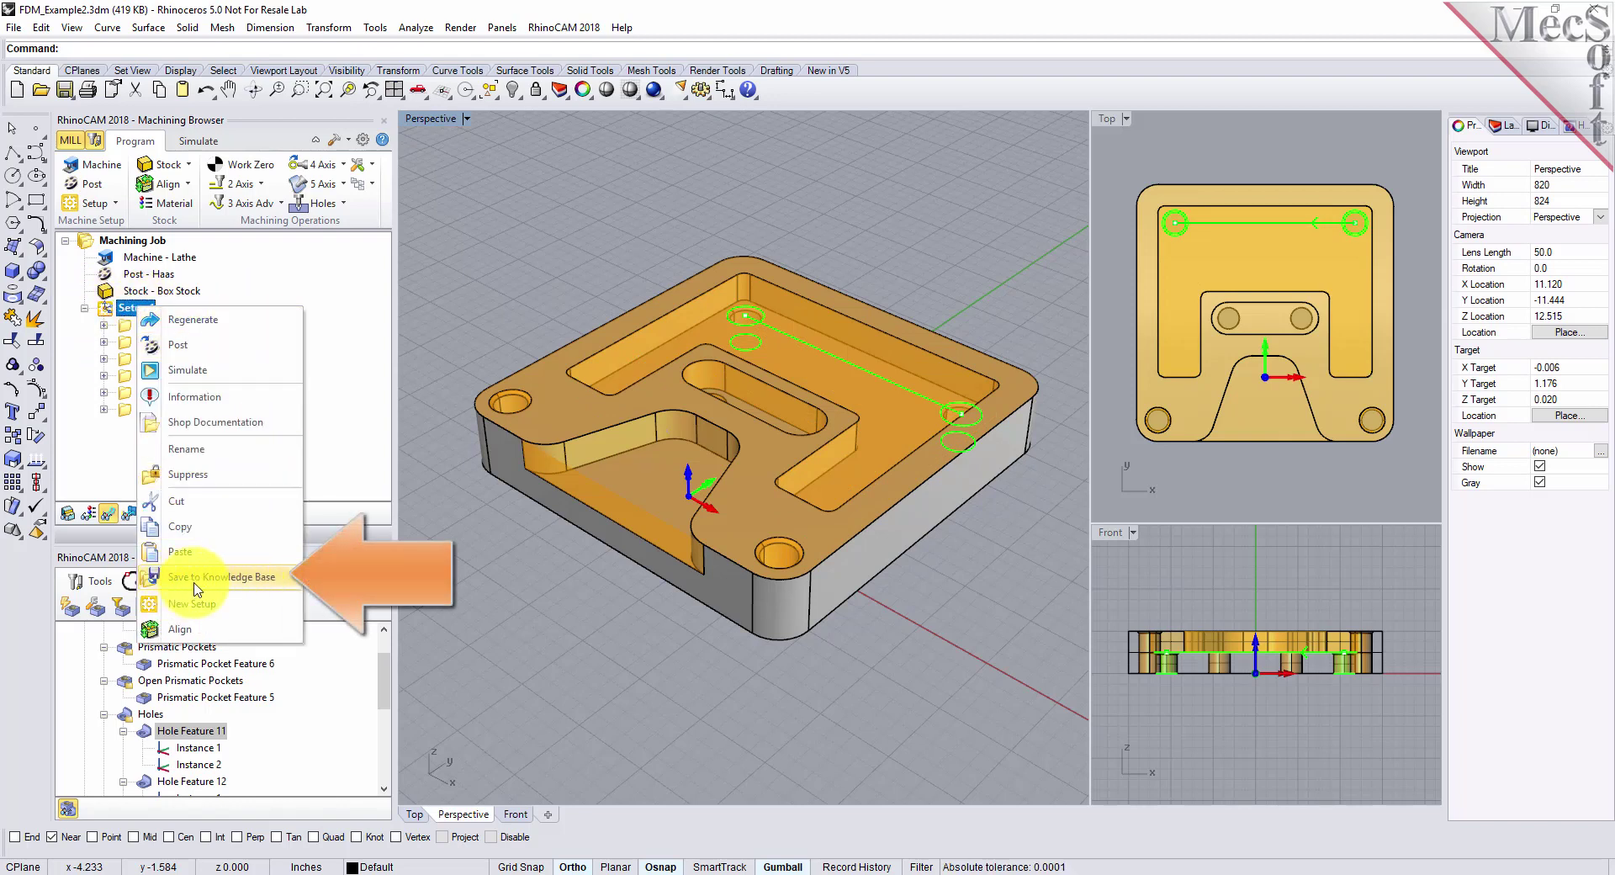
{"action": "left_click", "coordinate": [269, 577]}
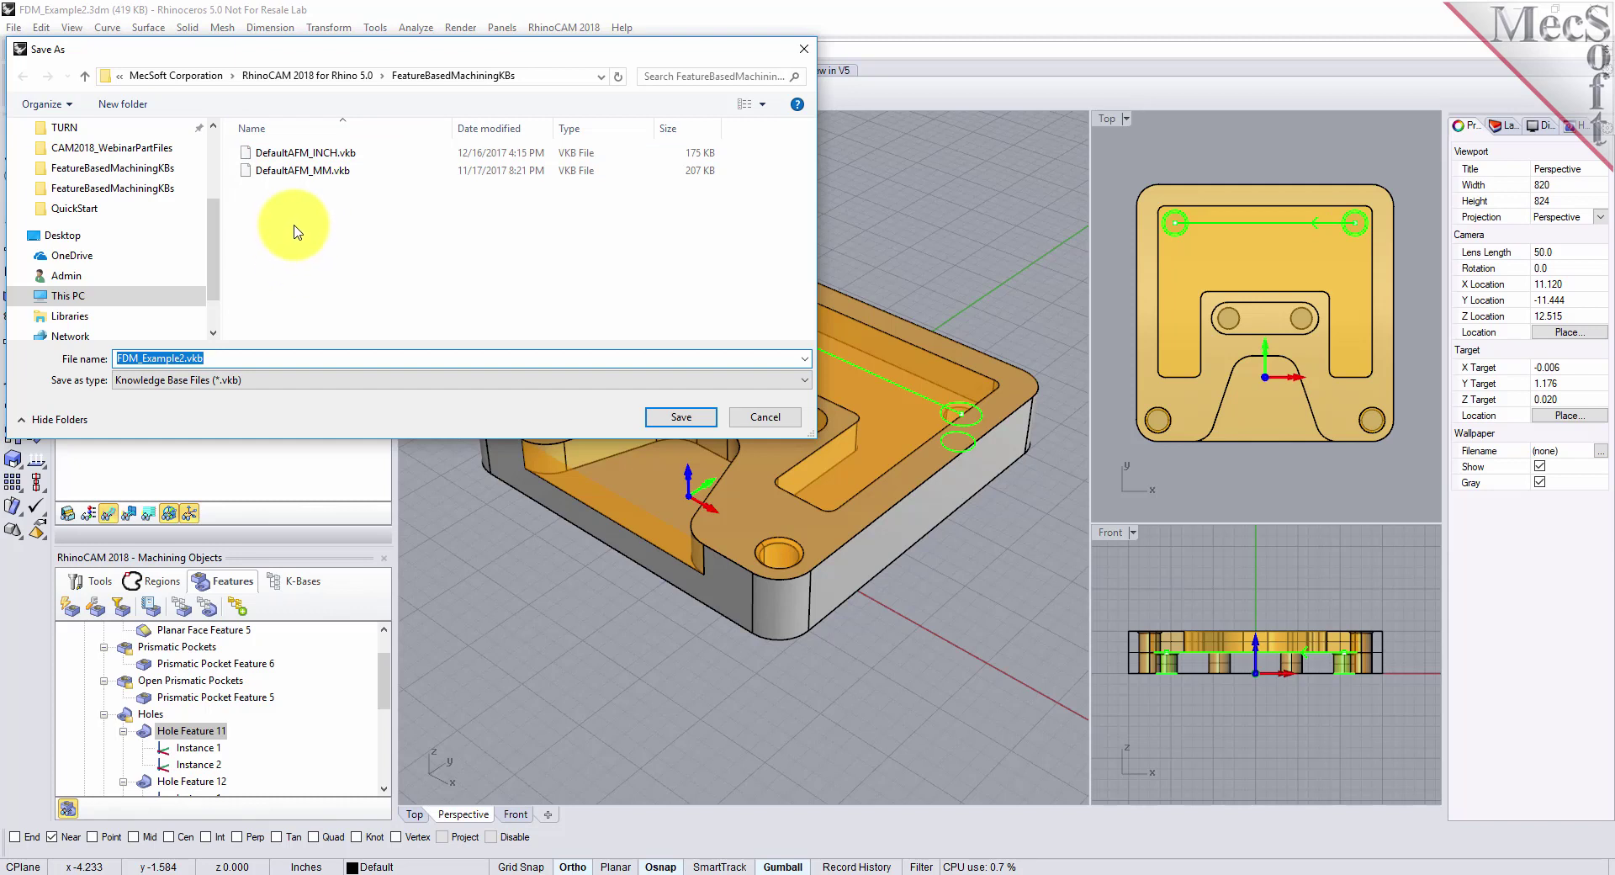
{"action": "left_click", "coordinate": [764, 417]}
{"action": "left_click", "coordinate": [432, 448]}
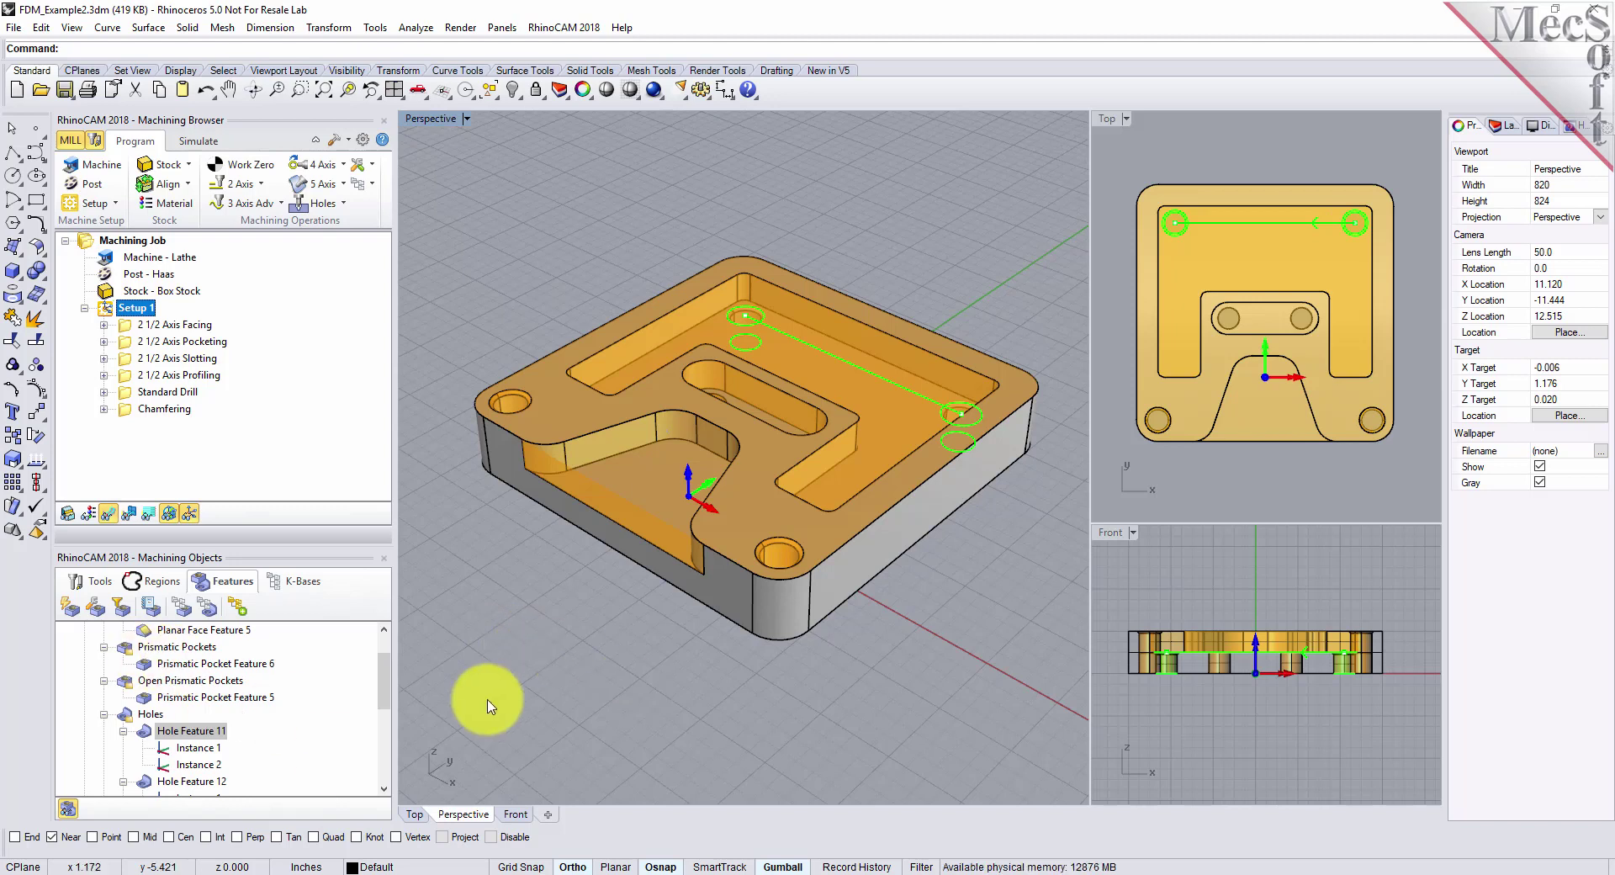
{"action": "left_click_drag", "start_coordinate": [382, 685], "coordinate": [392, 637]}
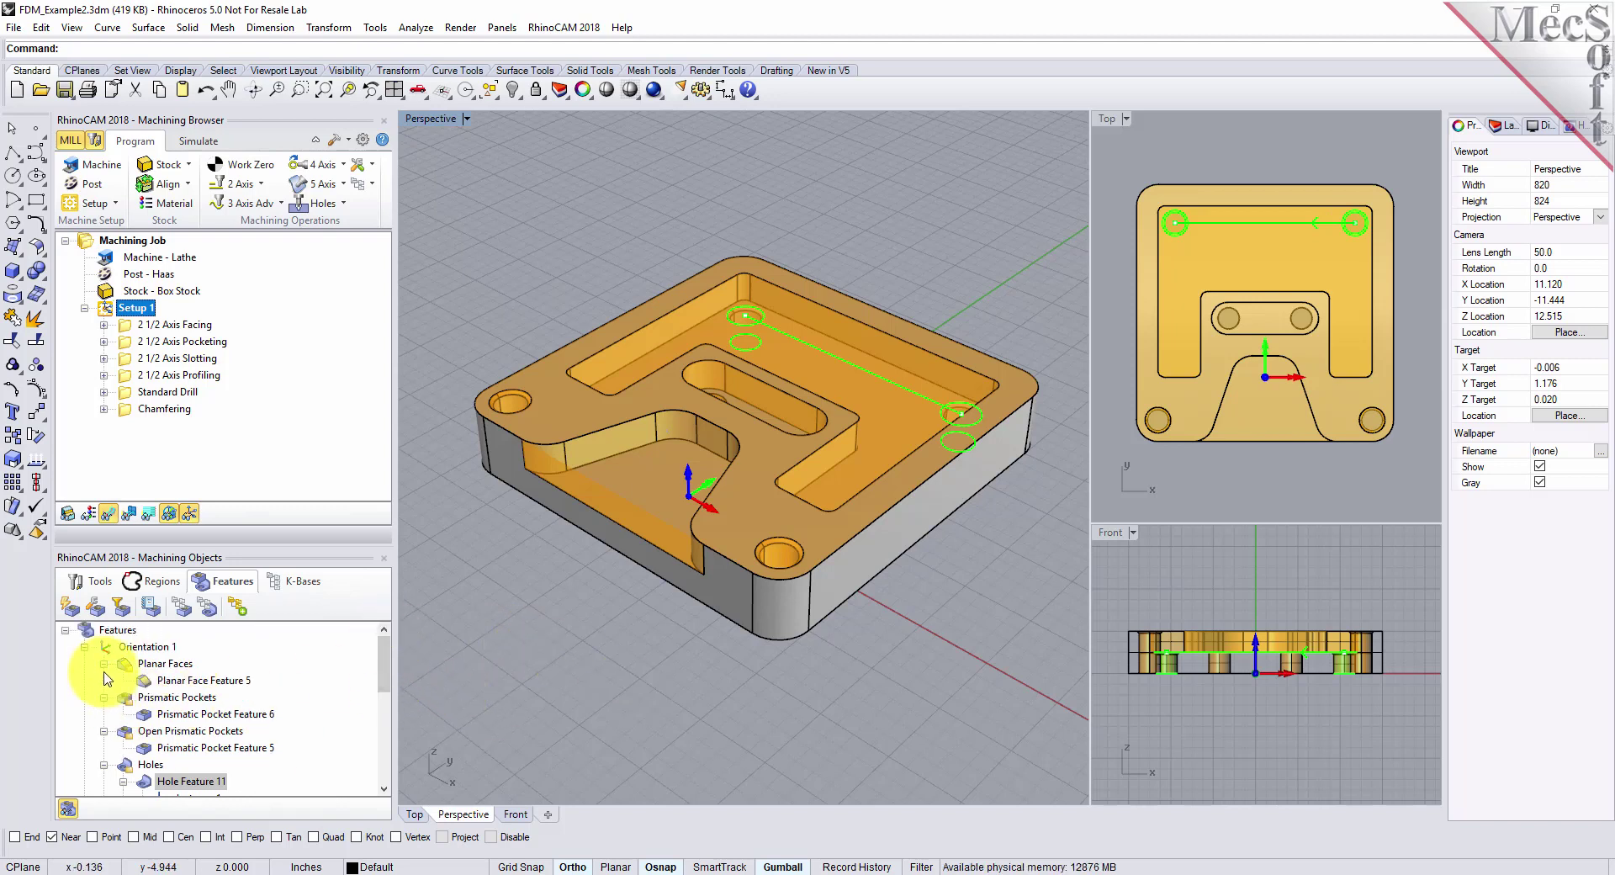
Delete all detected features and Setup 1 with its operations, then begin interactive feature detection
{"action": "left_click", "coordinate": [116, 630]}
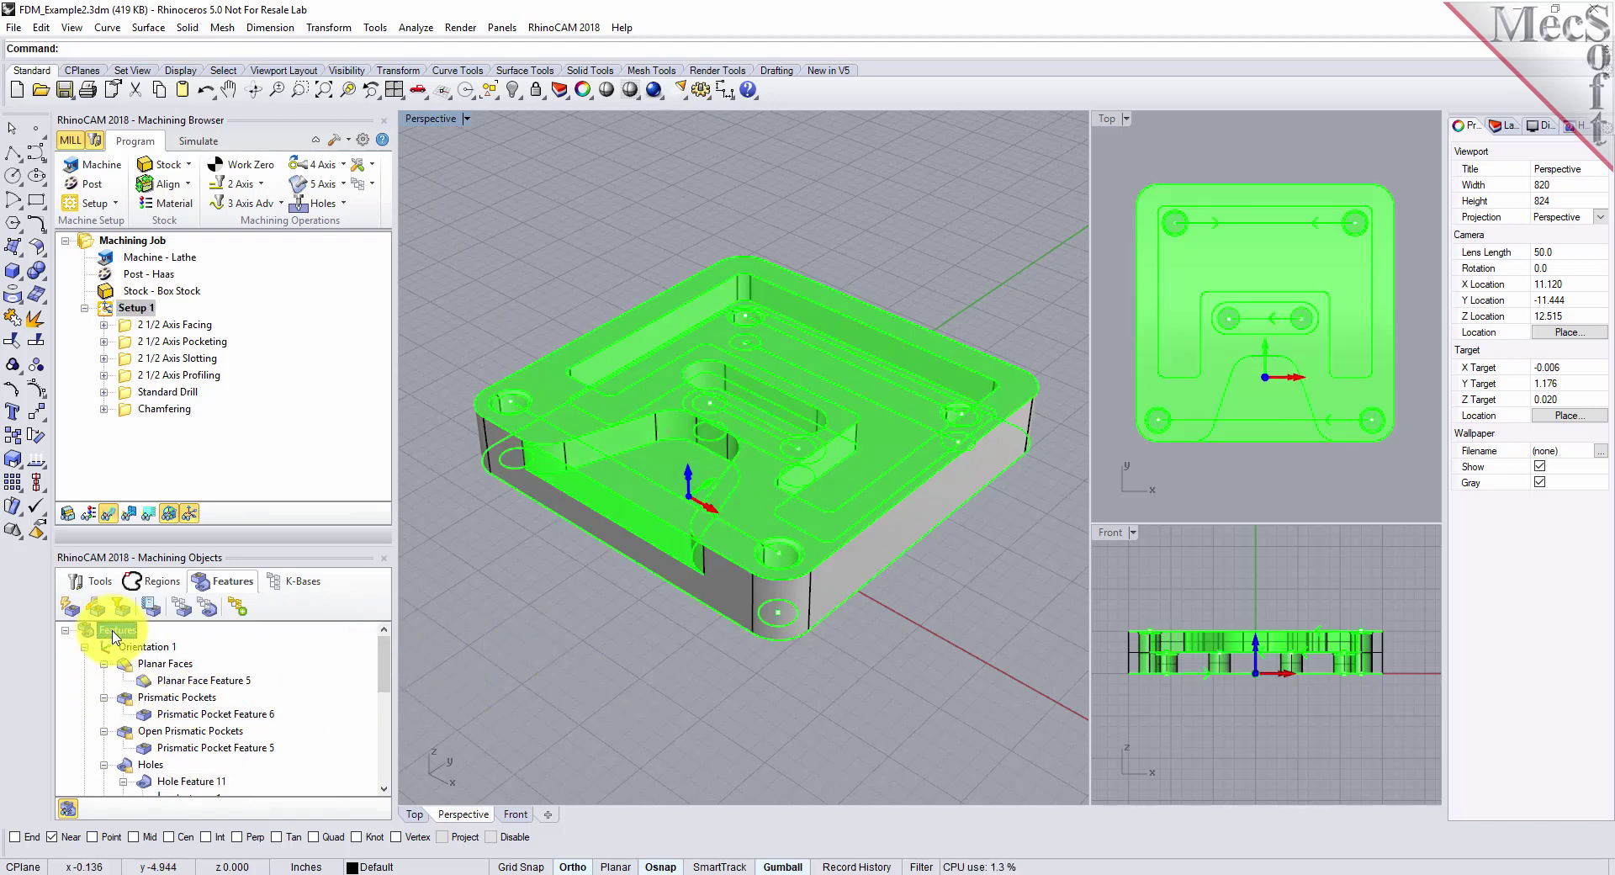
{"action": "key", "text": "Delete"}
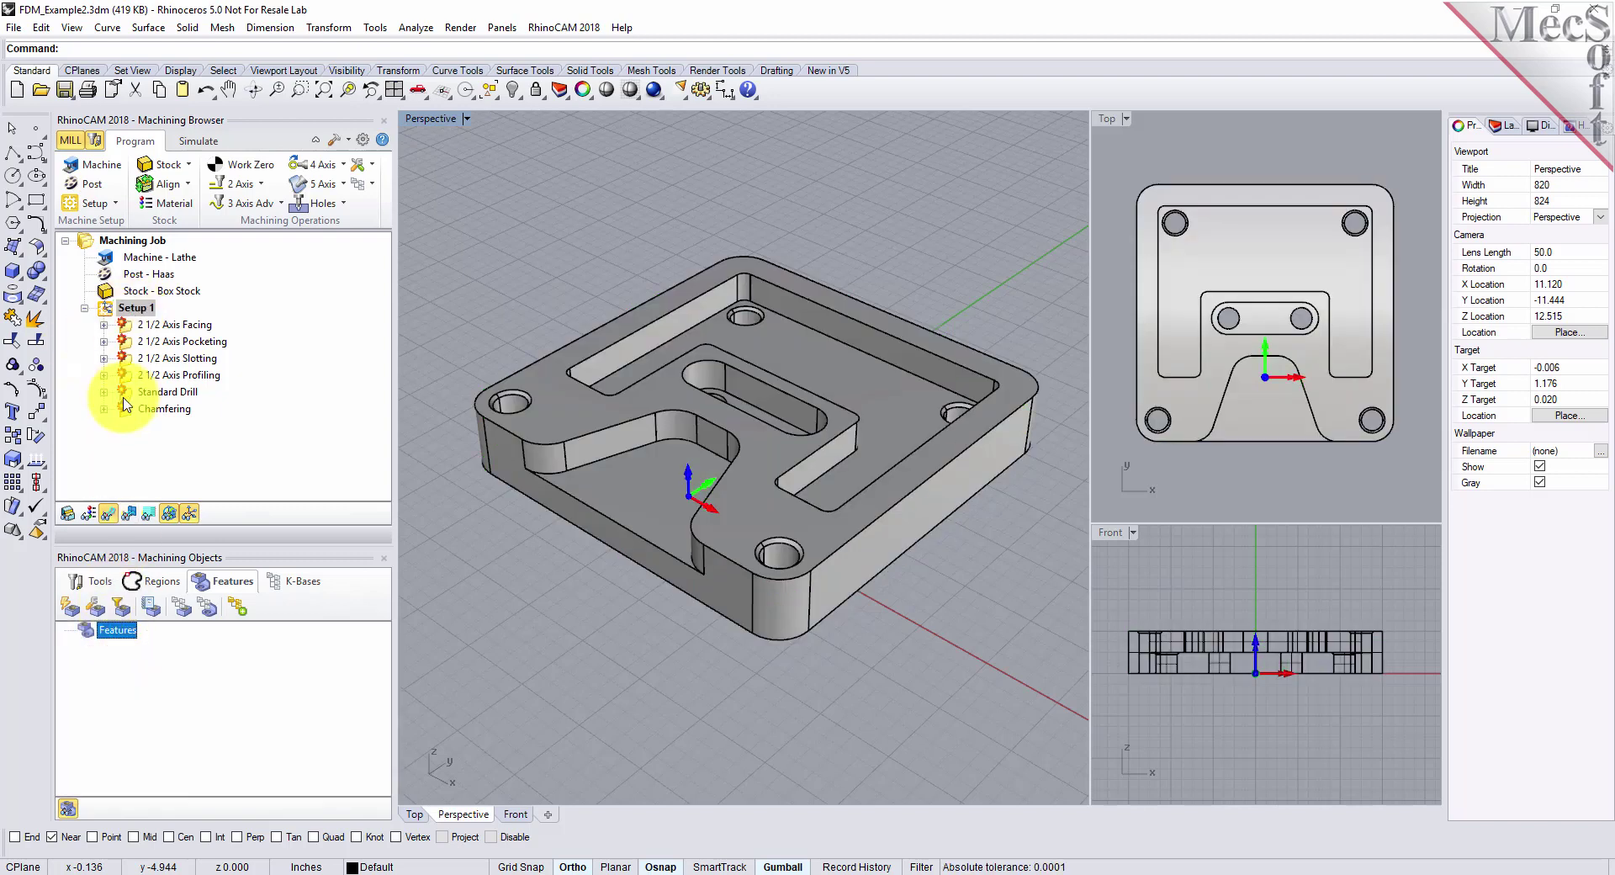
{"action": "left_click", "coordinate": [108, 311]}
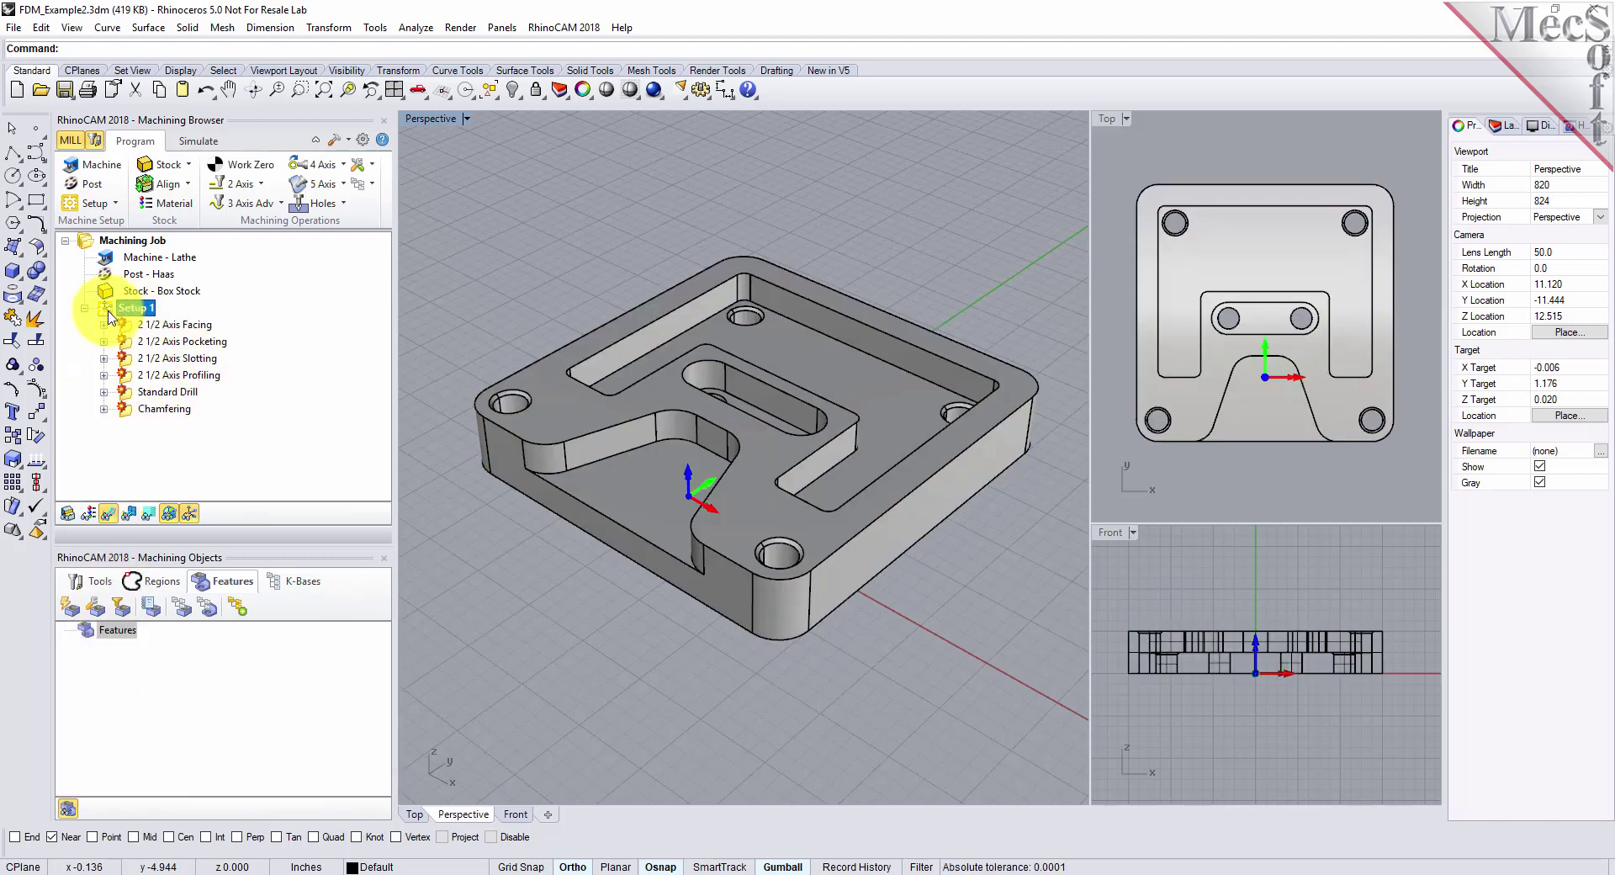
{"action": "key", "text": "Delete"}
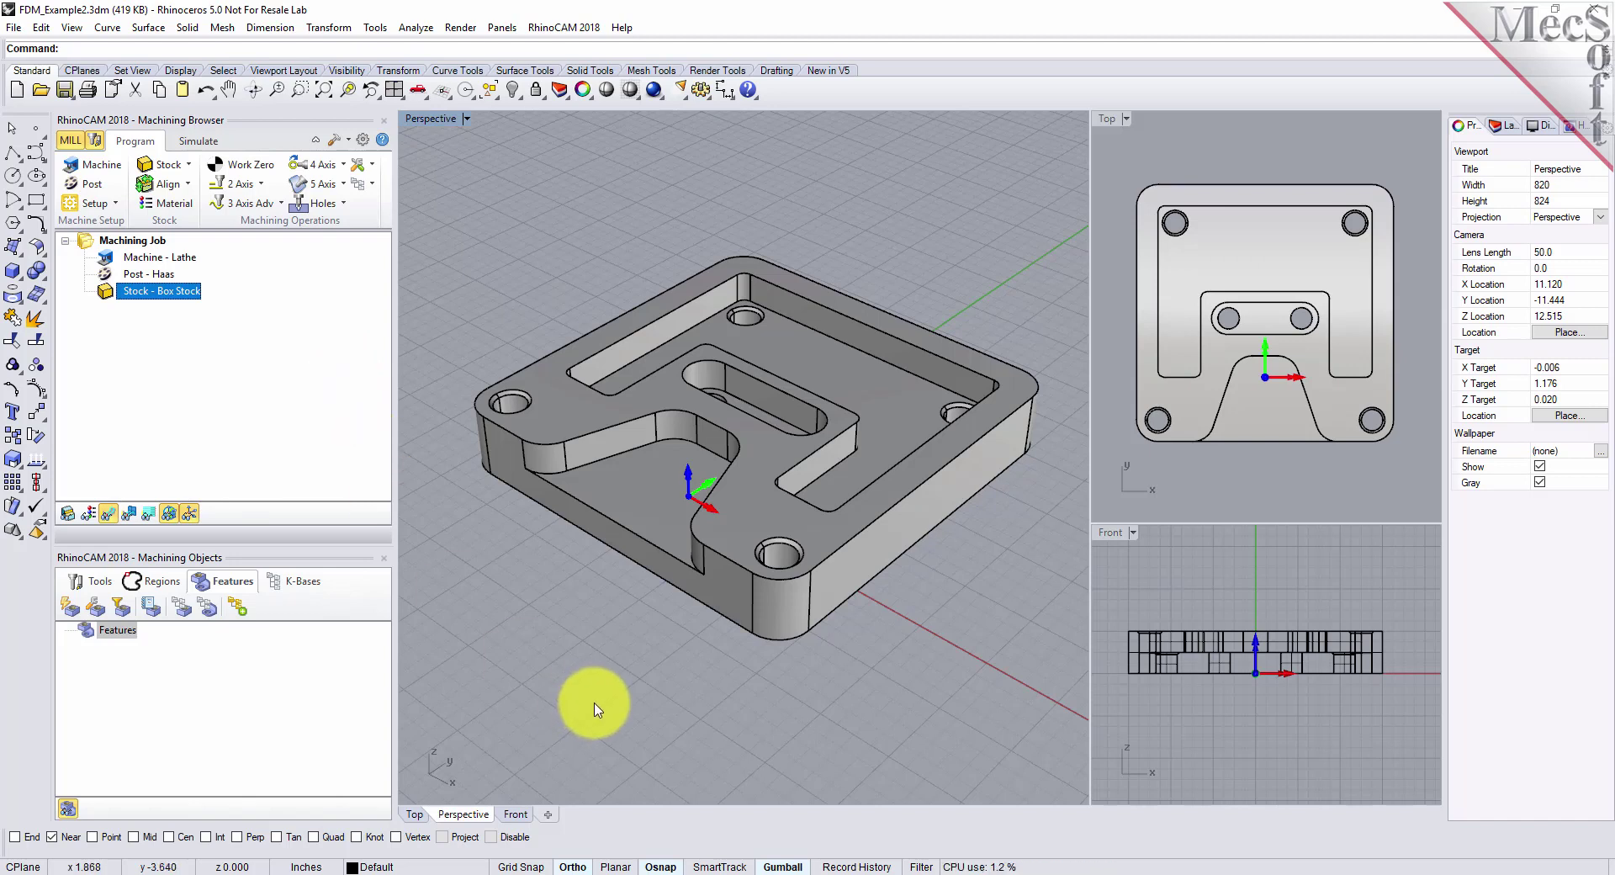
{"action": "left_click", "coordinate": [98, 612]}
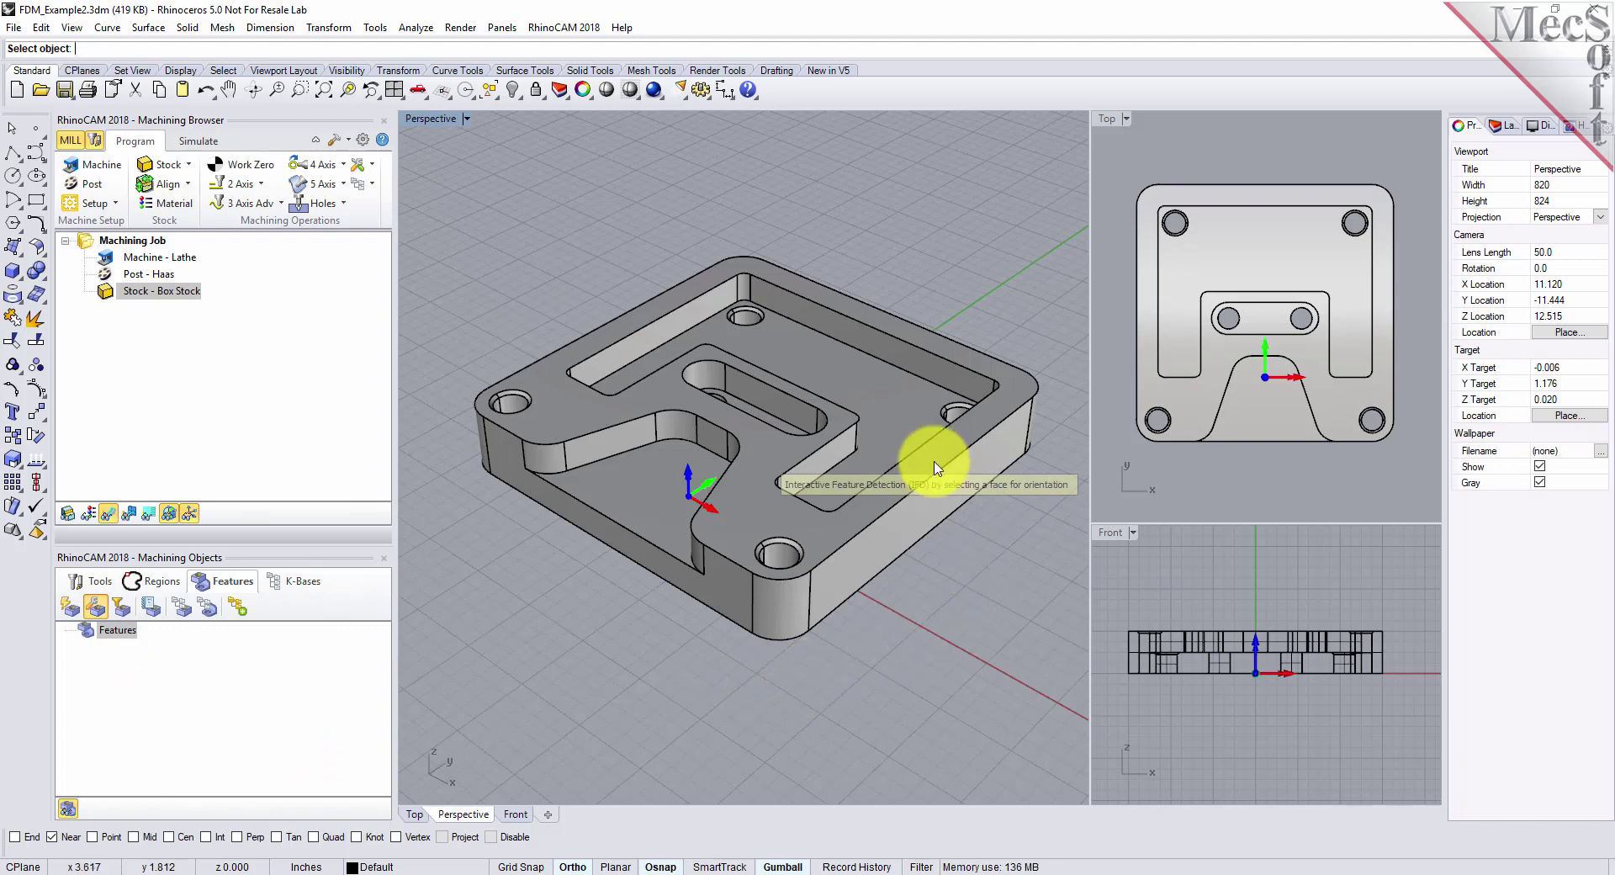
Detect features from the part's top face and review Planar Face Feature 7, Hole Feature 16 and the chamfers
{"action": "left_click", "coordinate": [881, 391]}
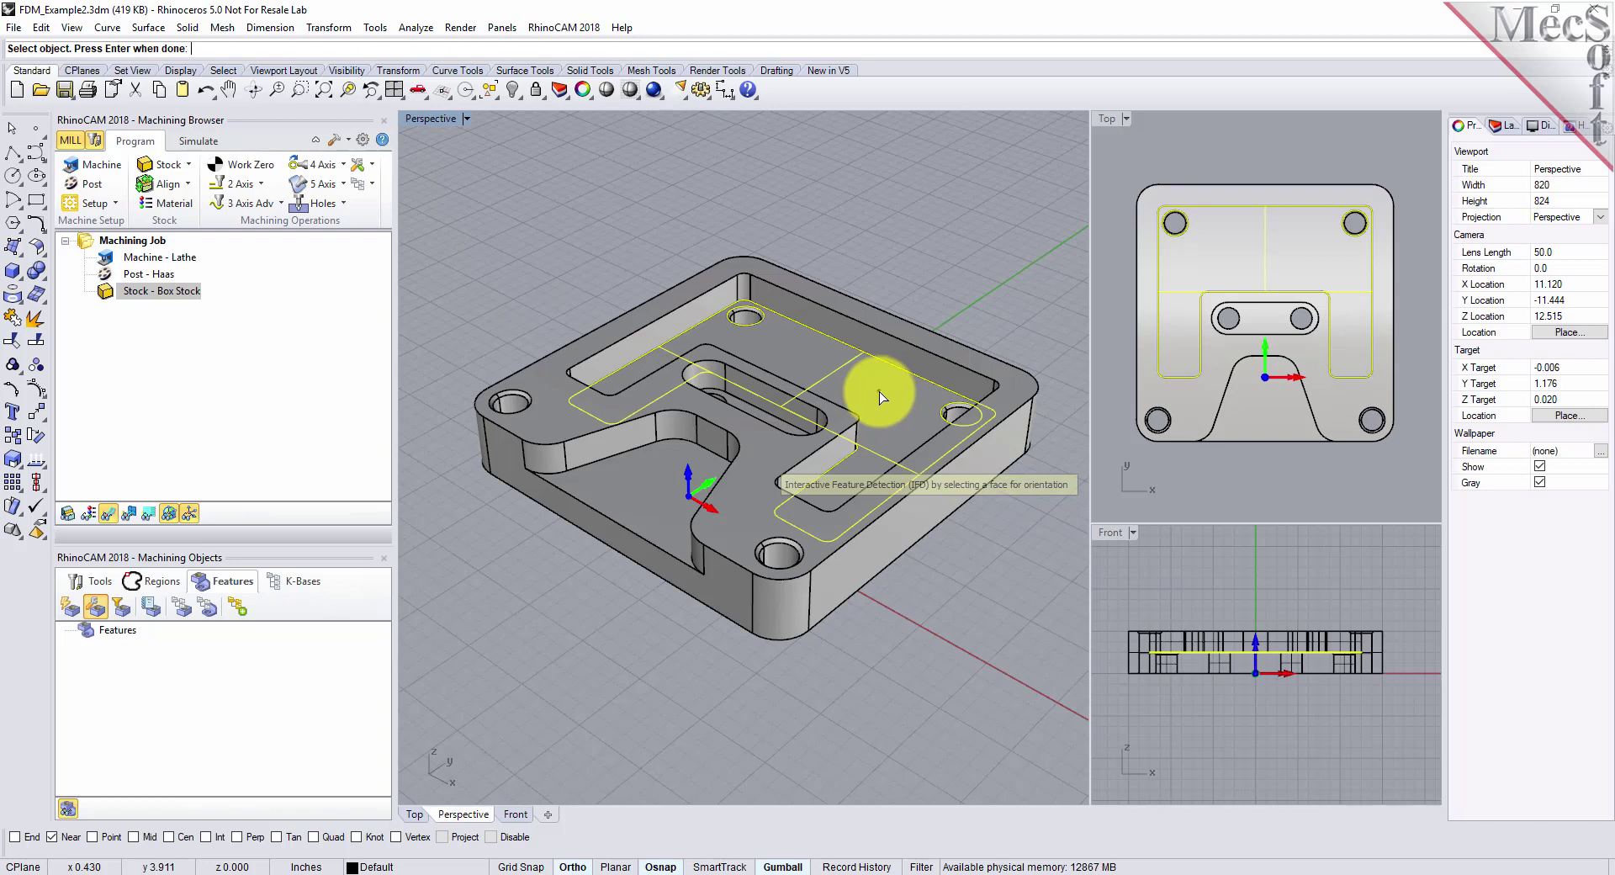
{"action": "key", "text": "Return"}
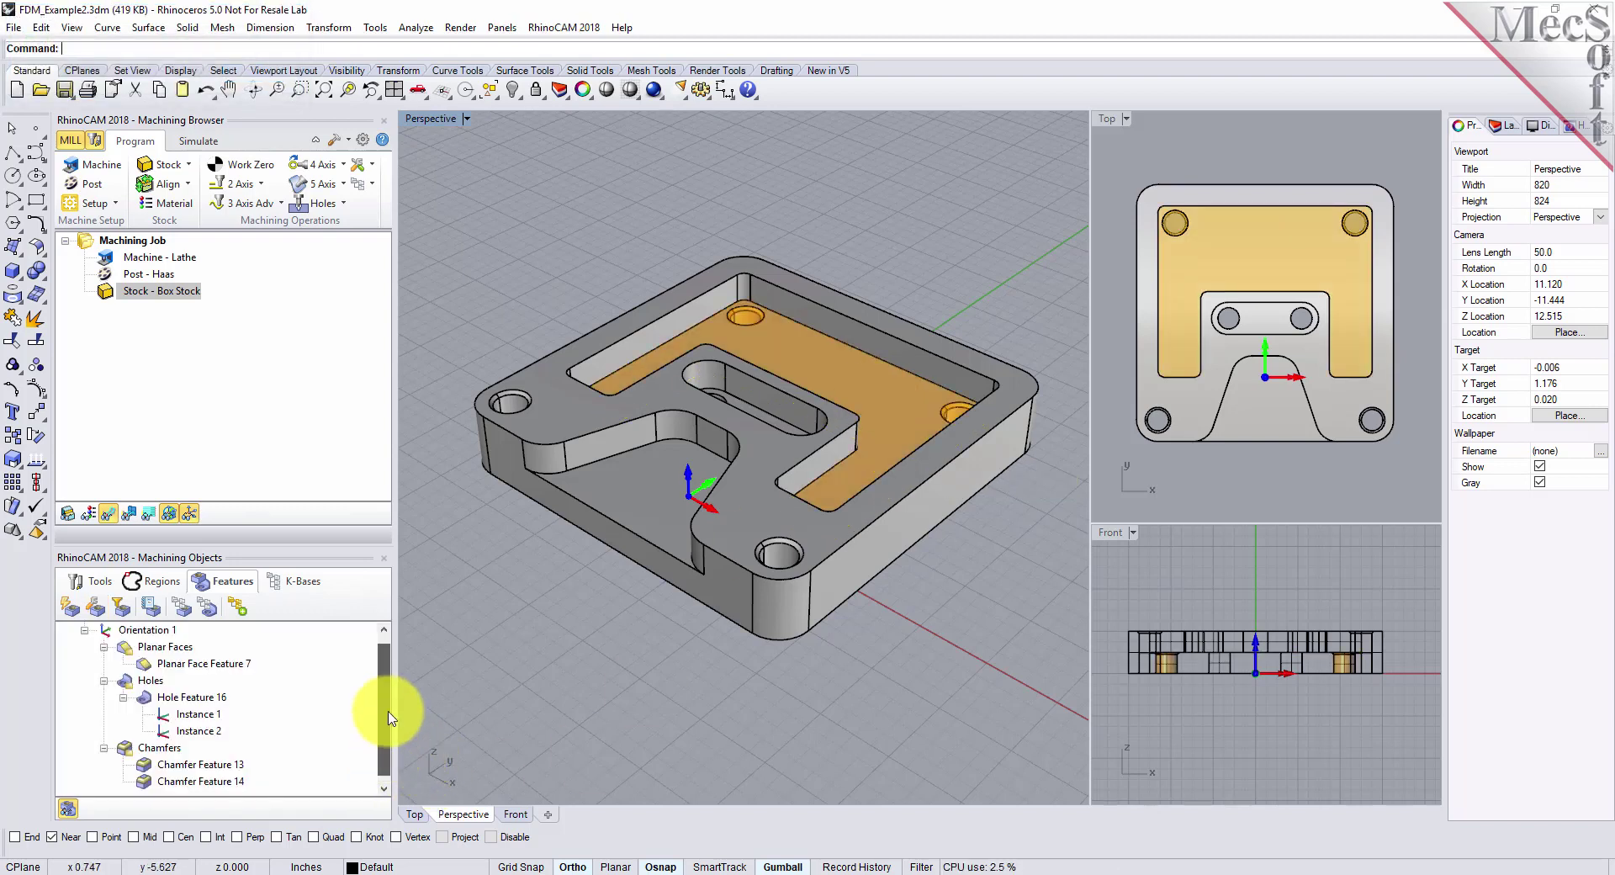
{"action": "scroll", "coordinate": [386, 698], "scroll_direction": "up", "scroll_amount": 1}
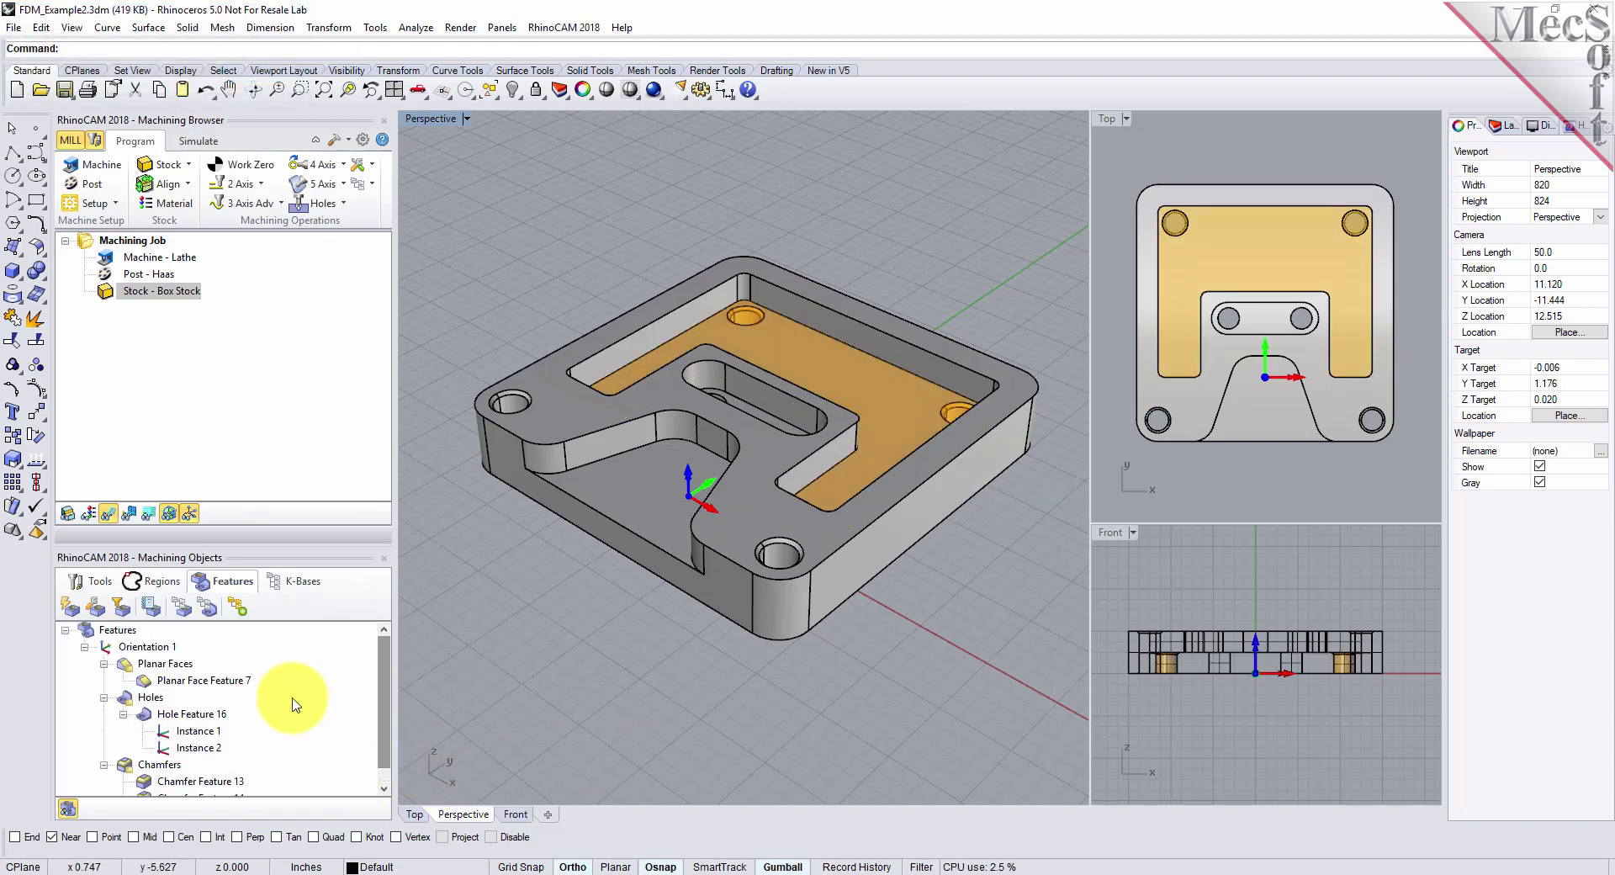
{"action": "left_click", "coordinate": [190, 683]}
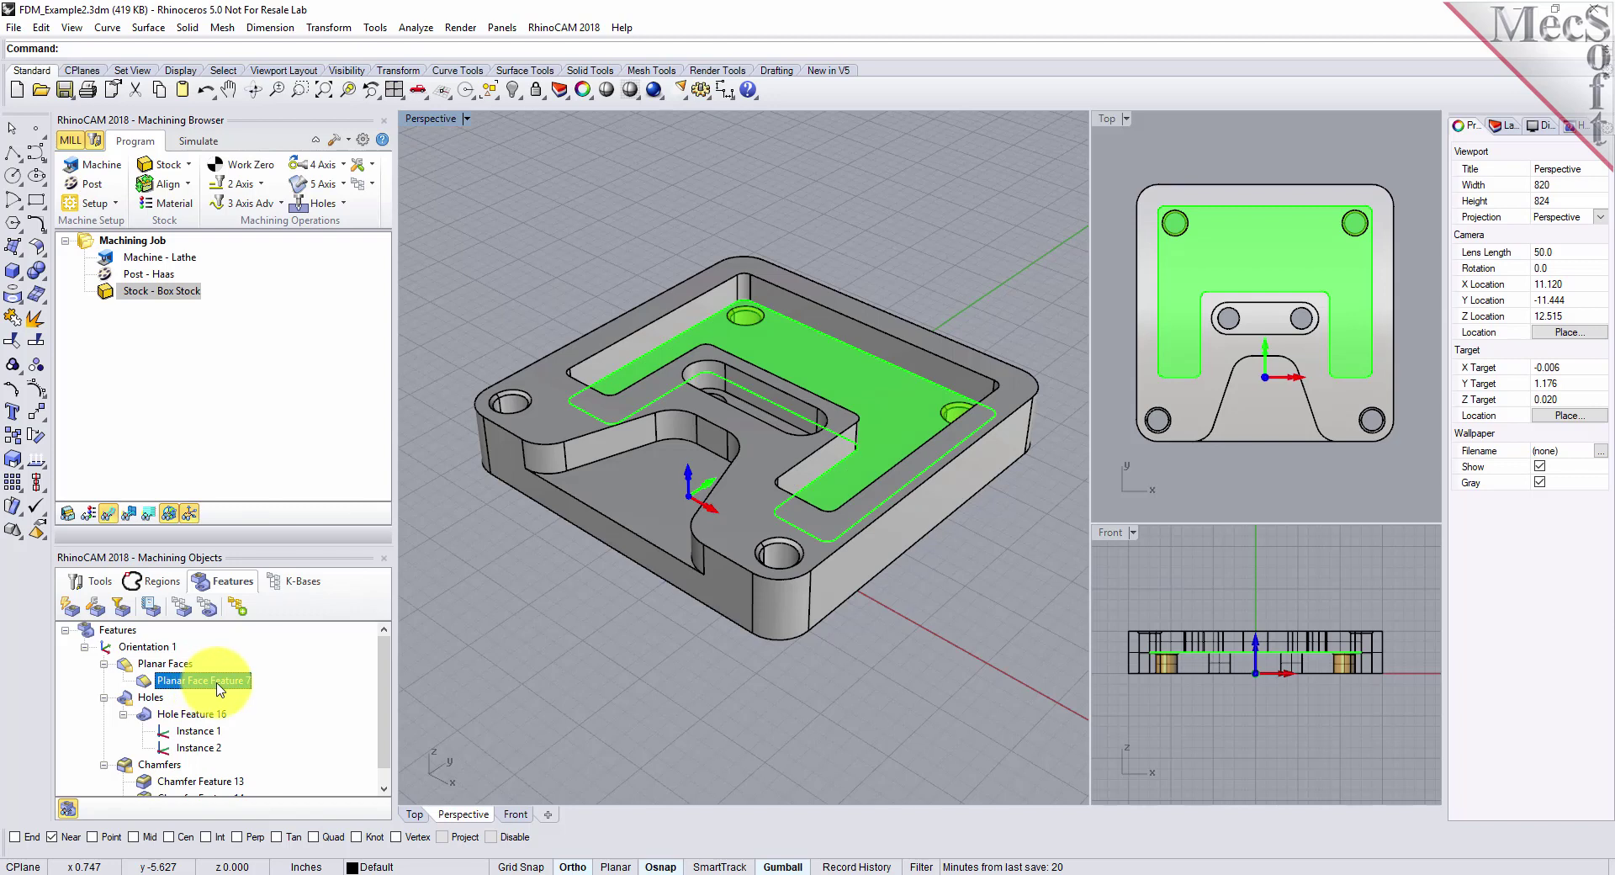
{"action": "scroll", "coordinate": [311, 681], "scroll_direction": "down", "scroll_amount": 1}
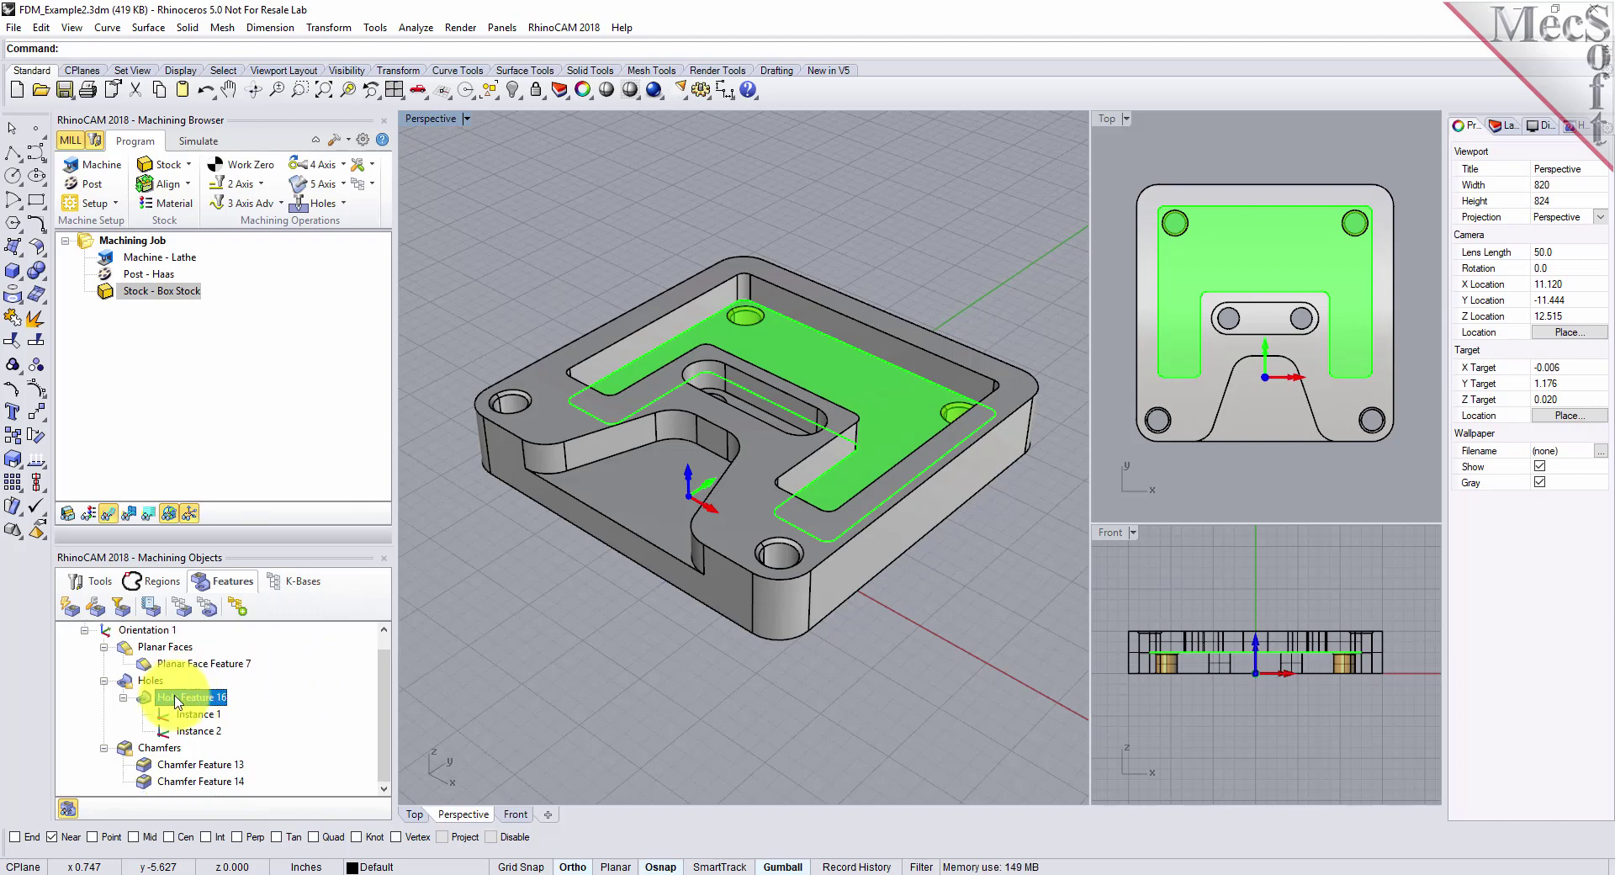
{"action": "left_click", "coordinate": [178, 699]}
{"action": "left_click", "coordinate": [167, 749]}
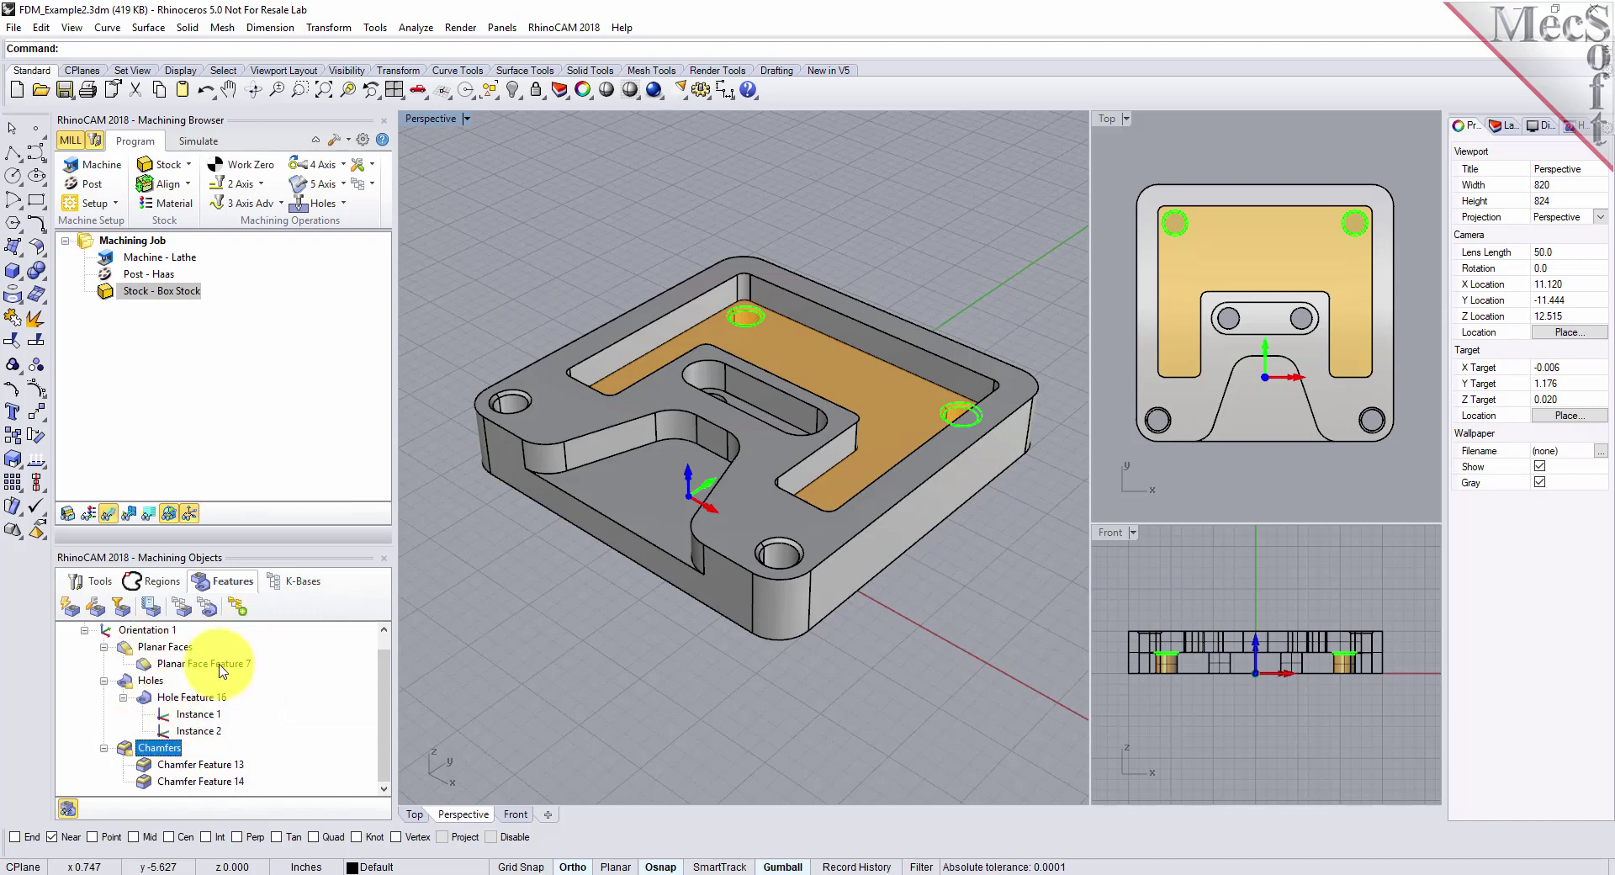
Generate a setup with Standard Drill and Chamfering operations from all detected features
{"action": "scroll", "coordinate": [135, 643], "scroll_direction": "up", "scroll_amount": 1}
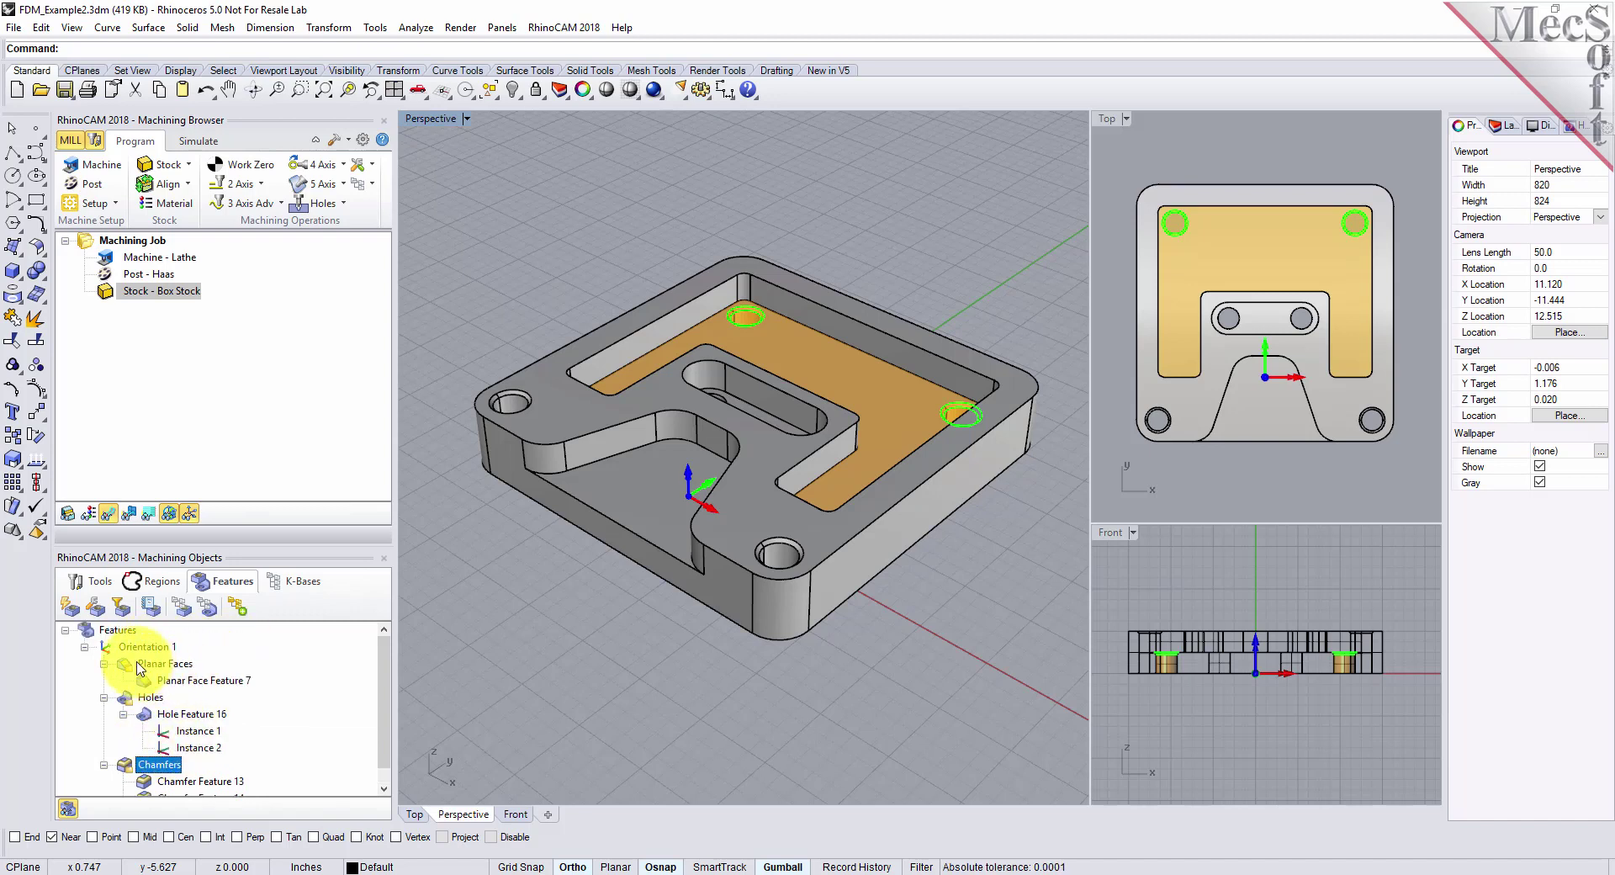
{"action": "left_click", "coordinate": [88, 633]}
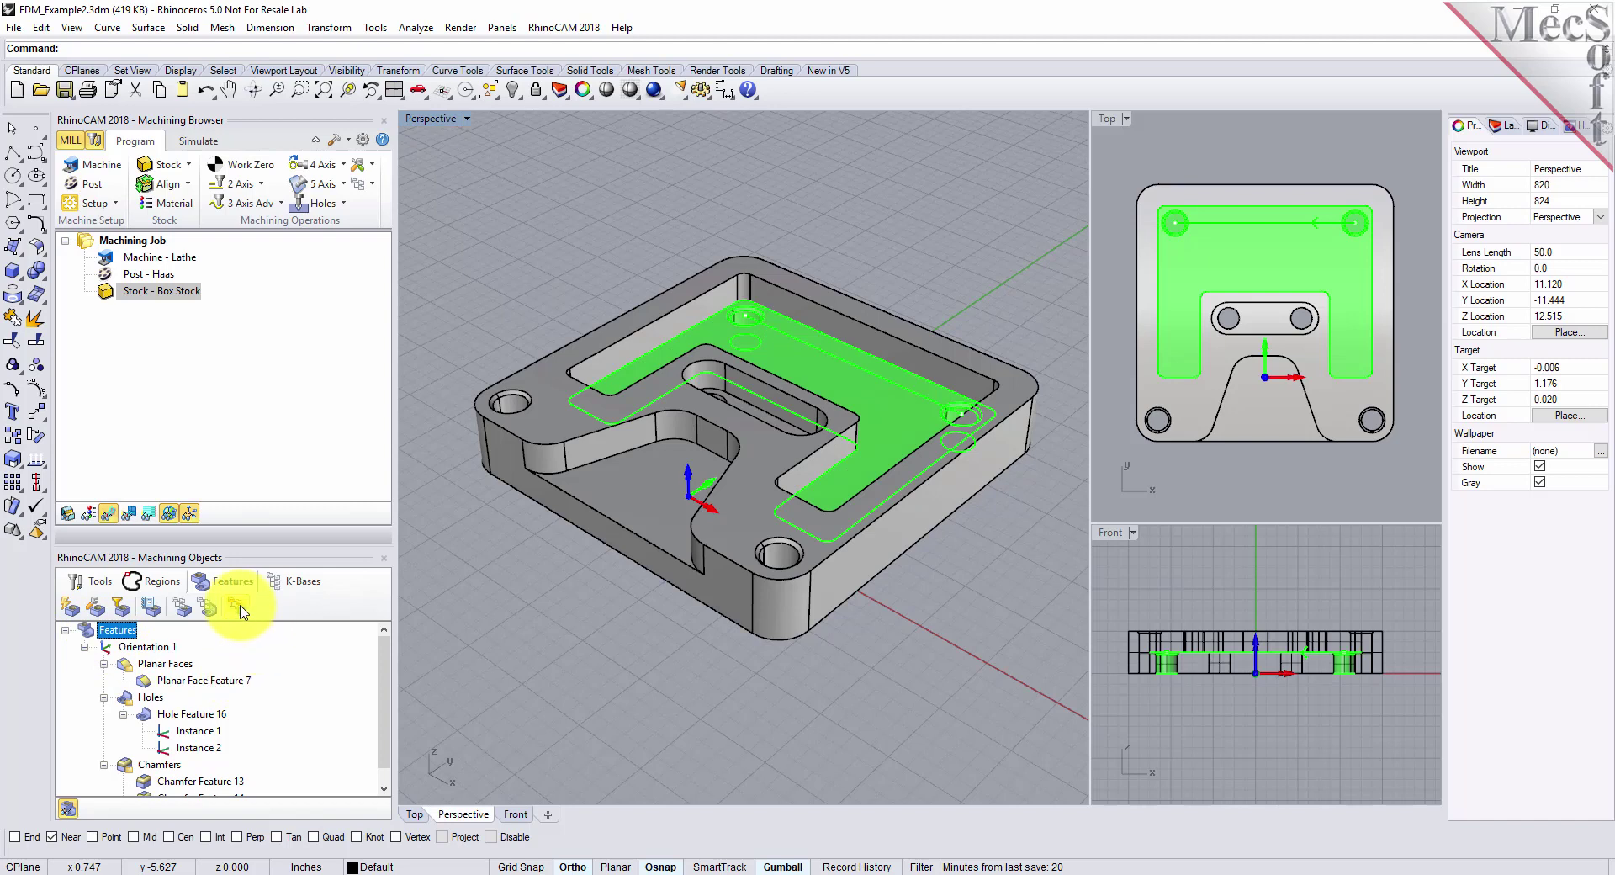
{"action": "left_click", "coordinate": [240, 607]}
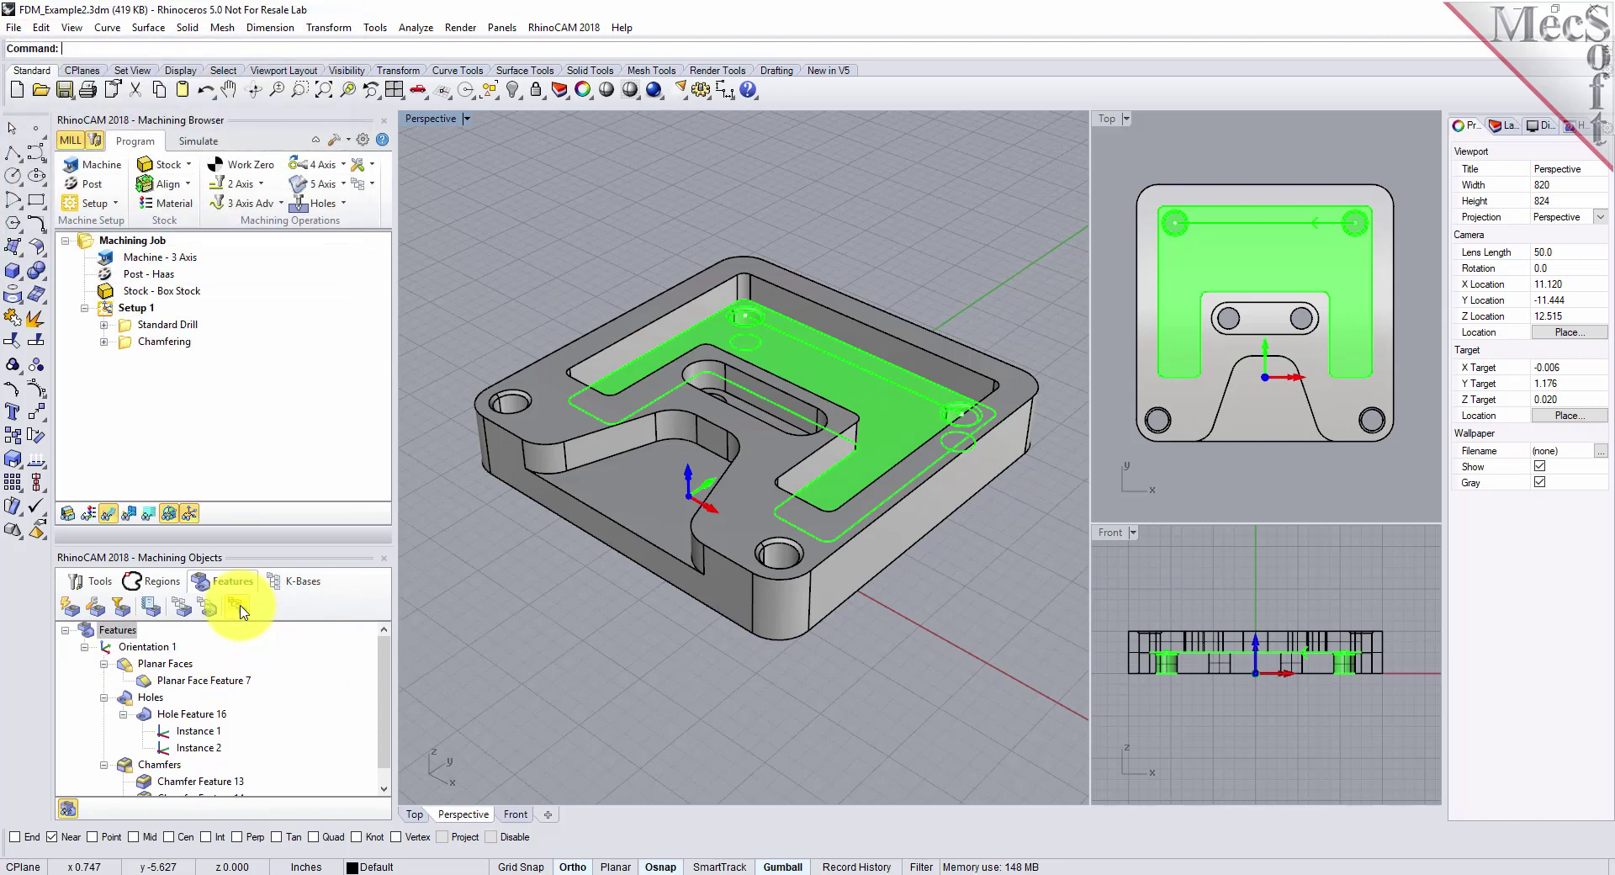
{"action": "left_click", "coordinate": [131, 343]}
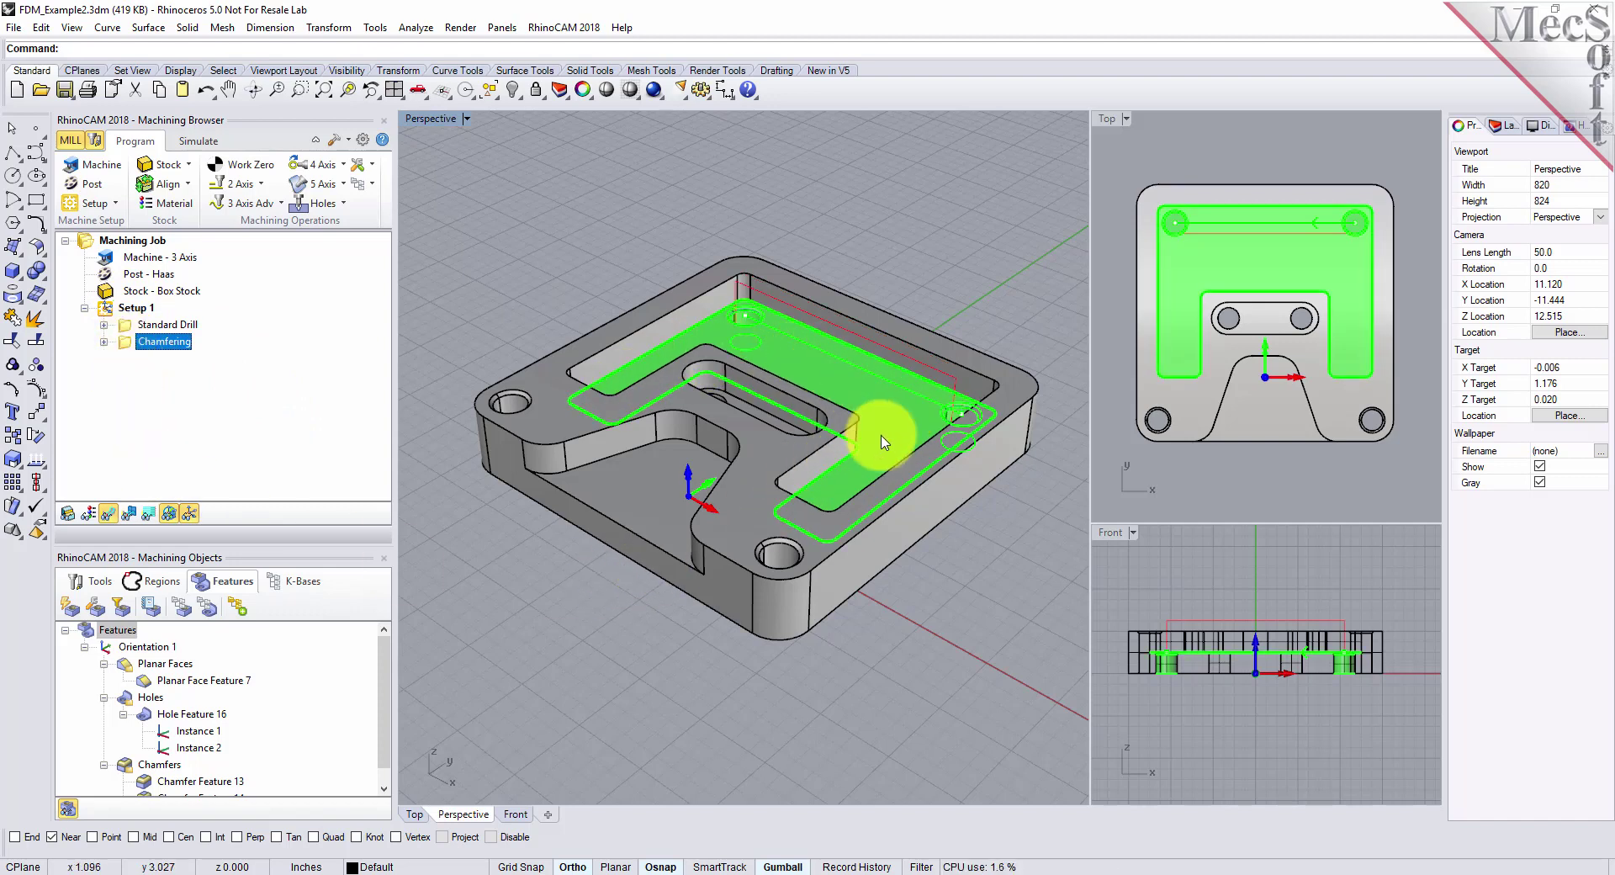
Delete the detected features and Setup 1 again, then rerun feature detection on the part
{"action": "left_click", "coordinate": [93, 635]}
{"action": "key", "text": "Delete"}
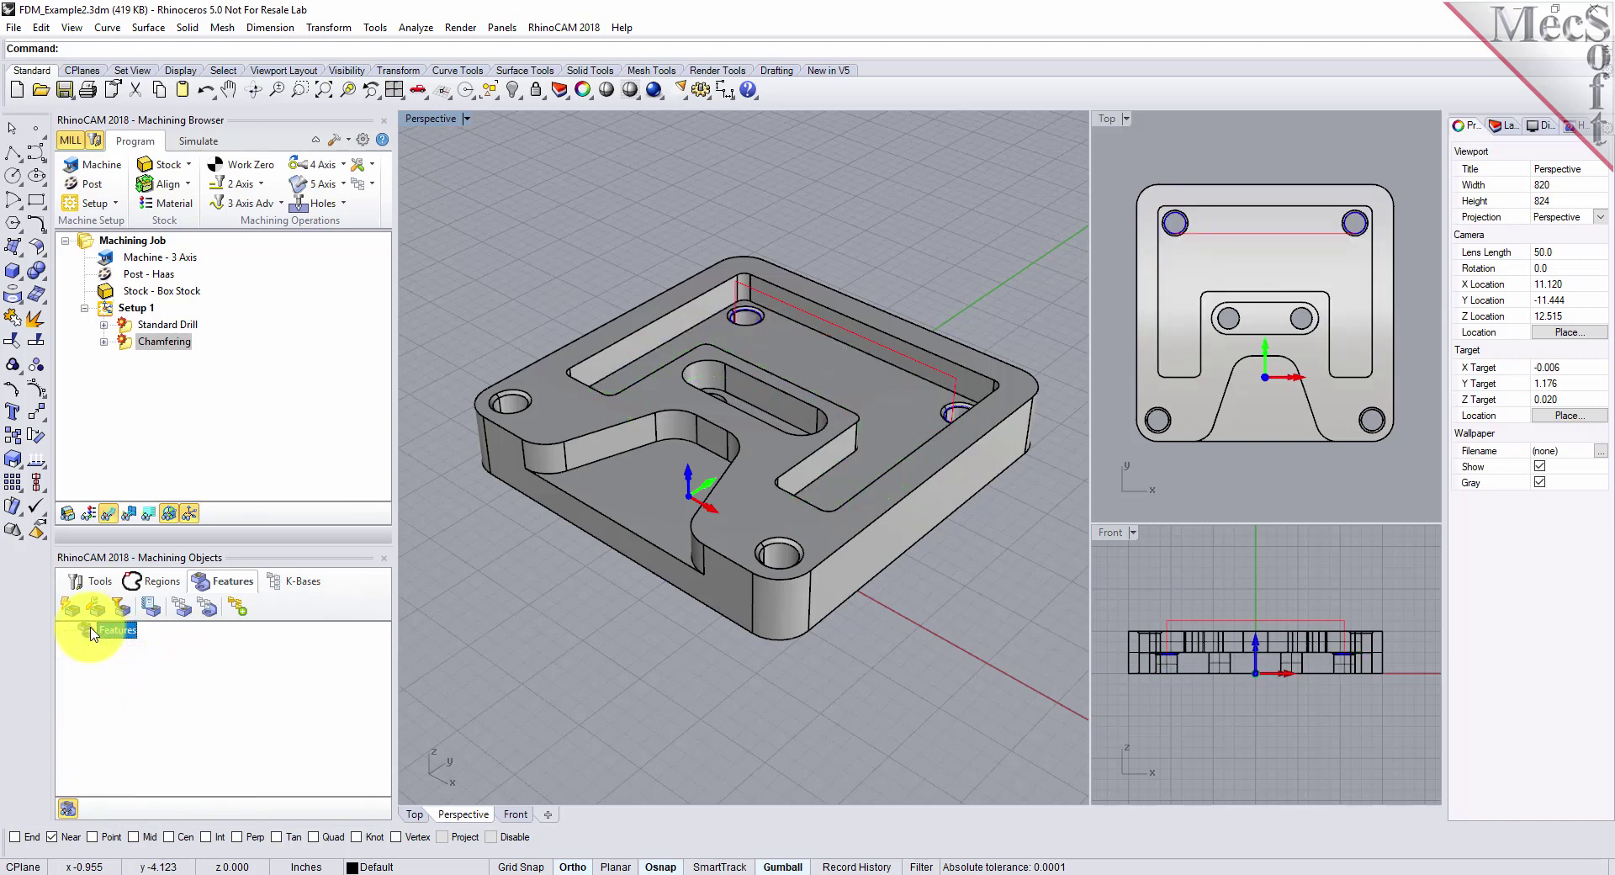
{"action": "left_click", "coordinate": [107, 313]}
{"action": "key", "text": "Delete"}
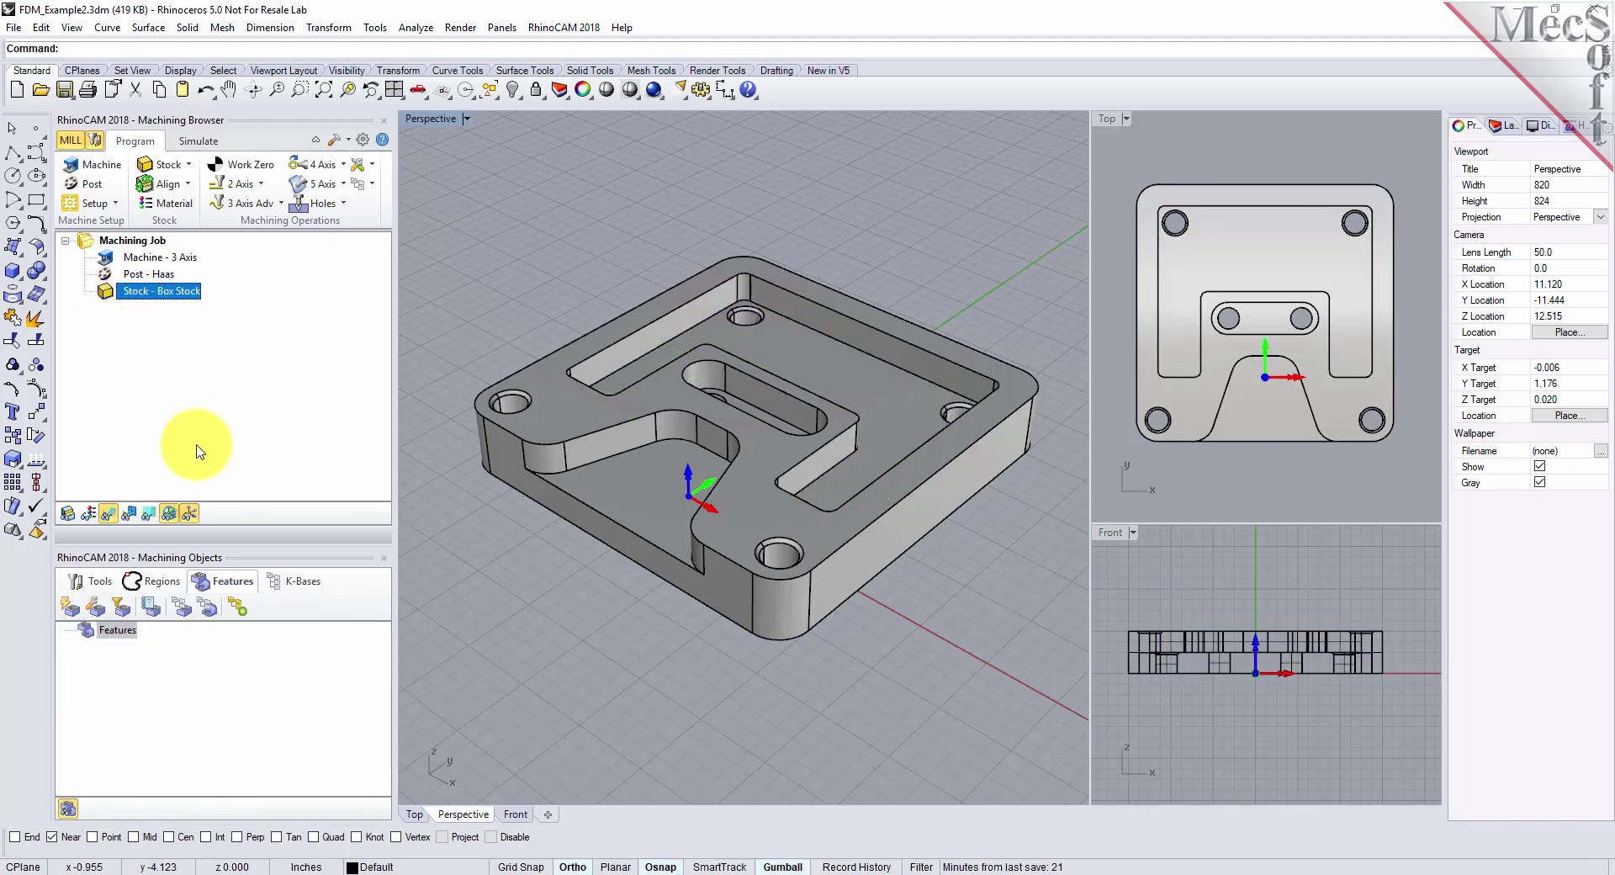
{"action": "left_click", "coordinate": [71, 609]}
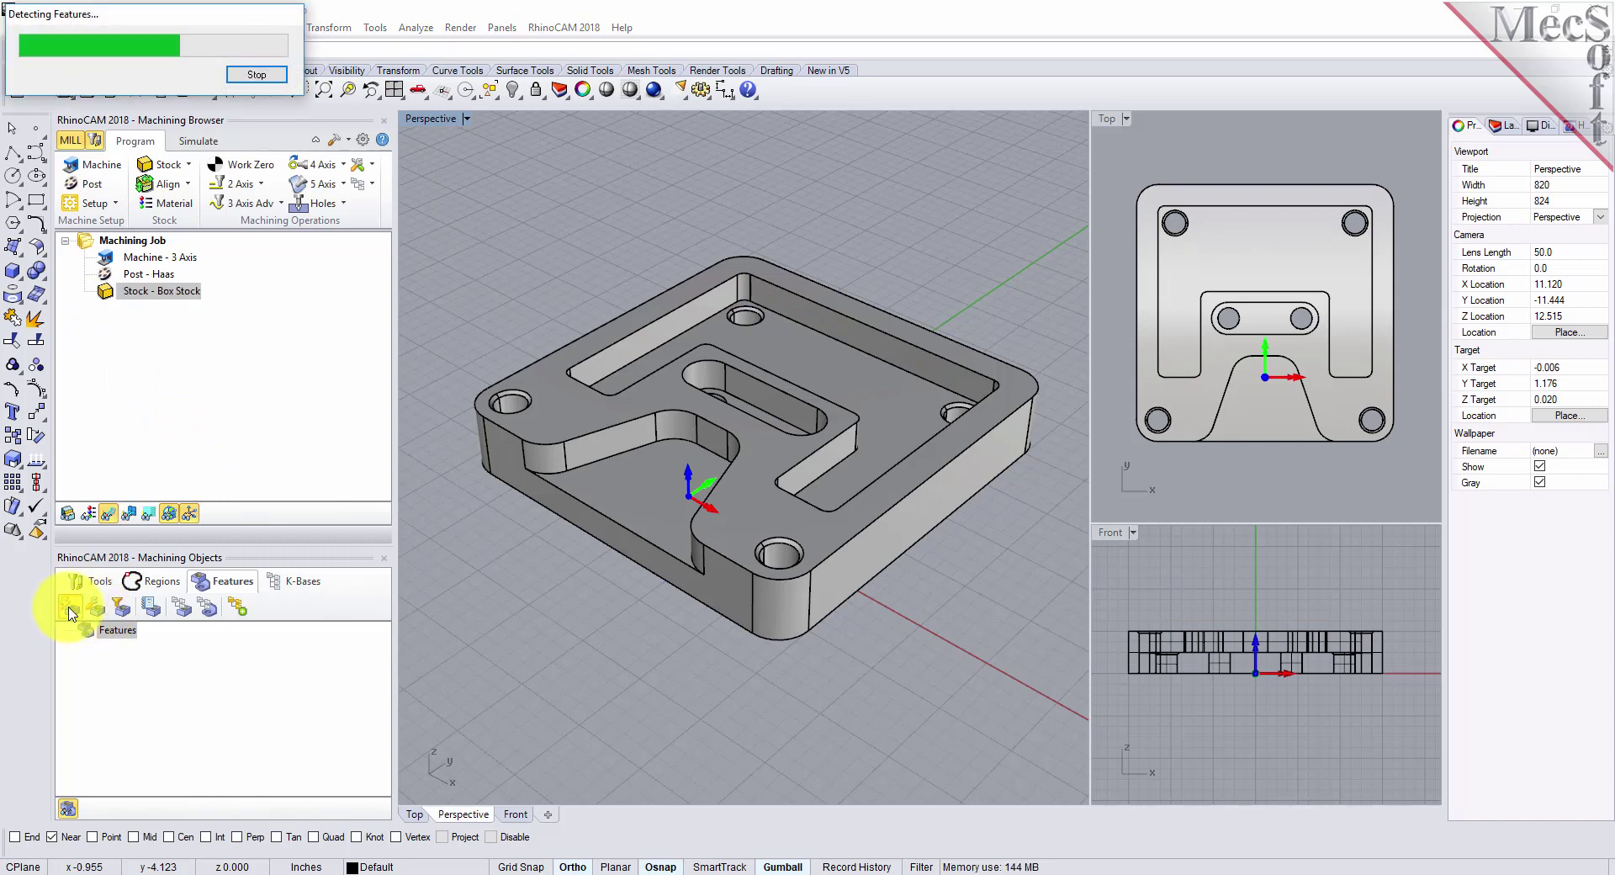
Generate operations and preview the facing, pocketing, slotting, profiling, drilling and chamfering toolpaths
{"action": "left_click", "coordinate": [241, 610]}
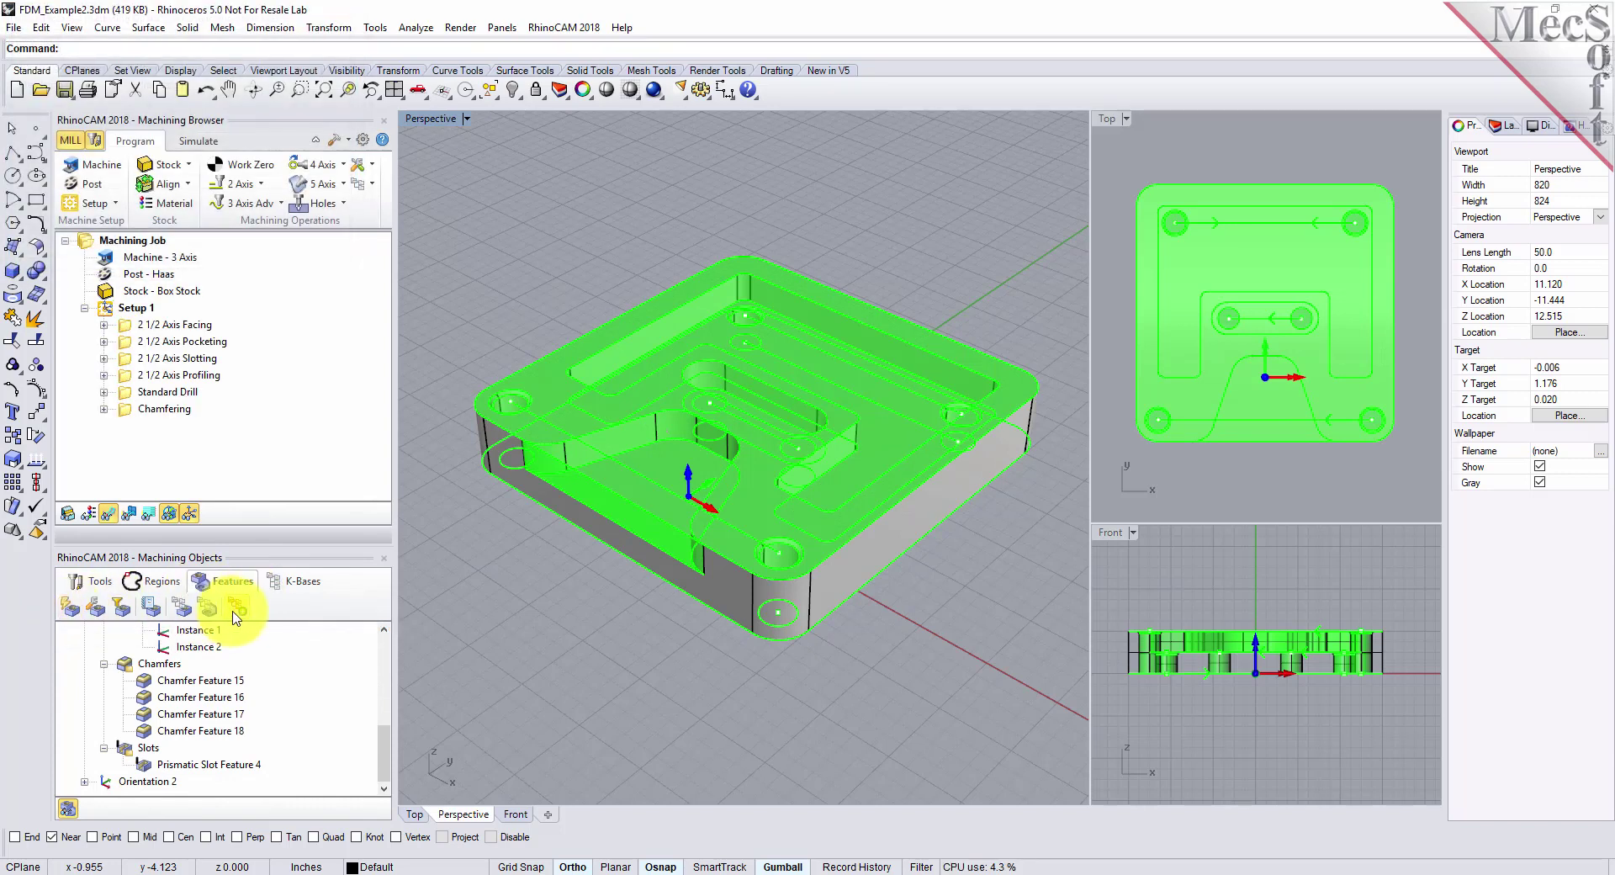
{"action": "left_click", "coordinate": [124, 325]}
{"action": "left_click", "coordinate": [128, 341]}
{"action": "left_click", "coordinate": [128, 359]}
{"action": "left_click", "coordinate": [128, 375]}
{"action": "left_click", "coordinate": [127, 393]}
{"action": "left_click", "coordinate": [128, 409]}
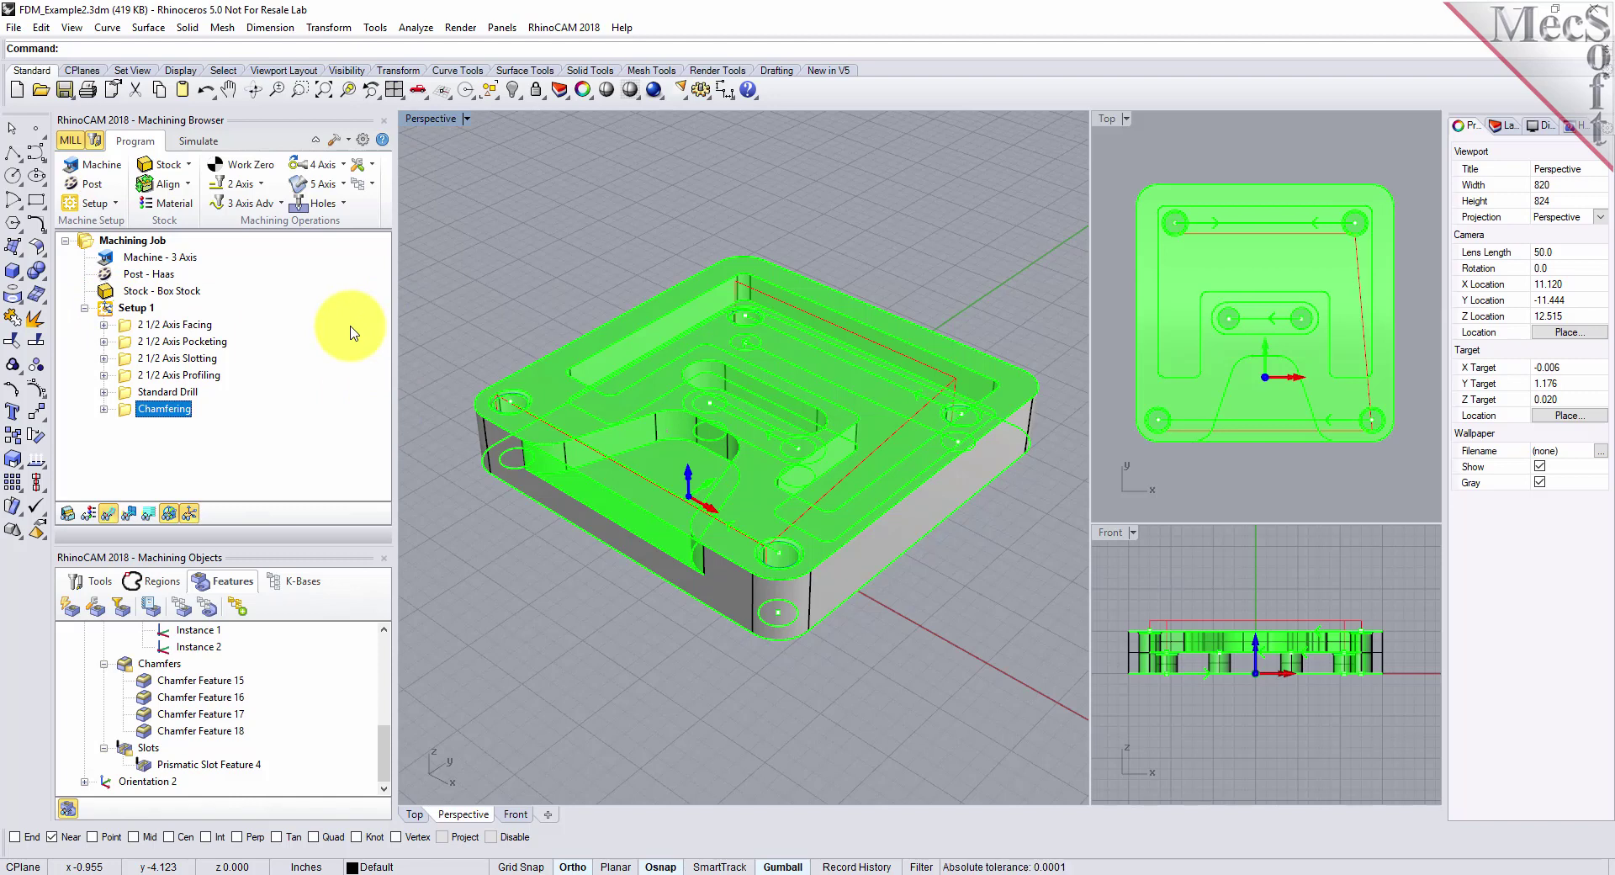
{"action": "left_click", "coordinate": [114, 308]}
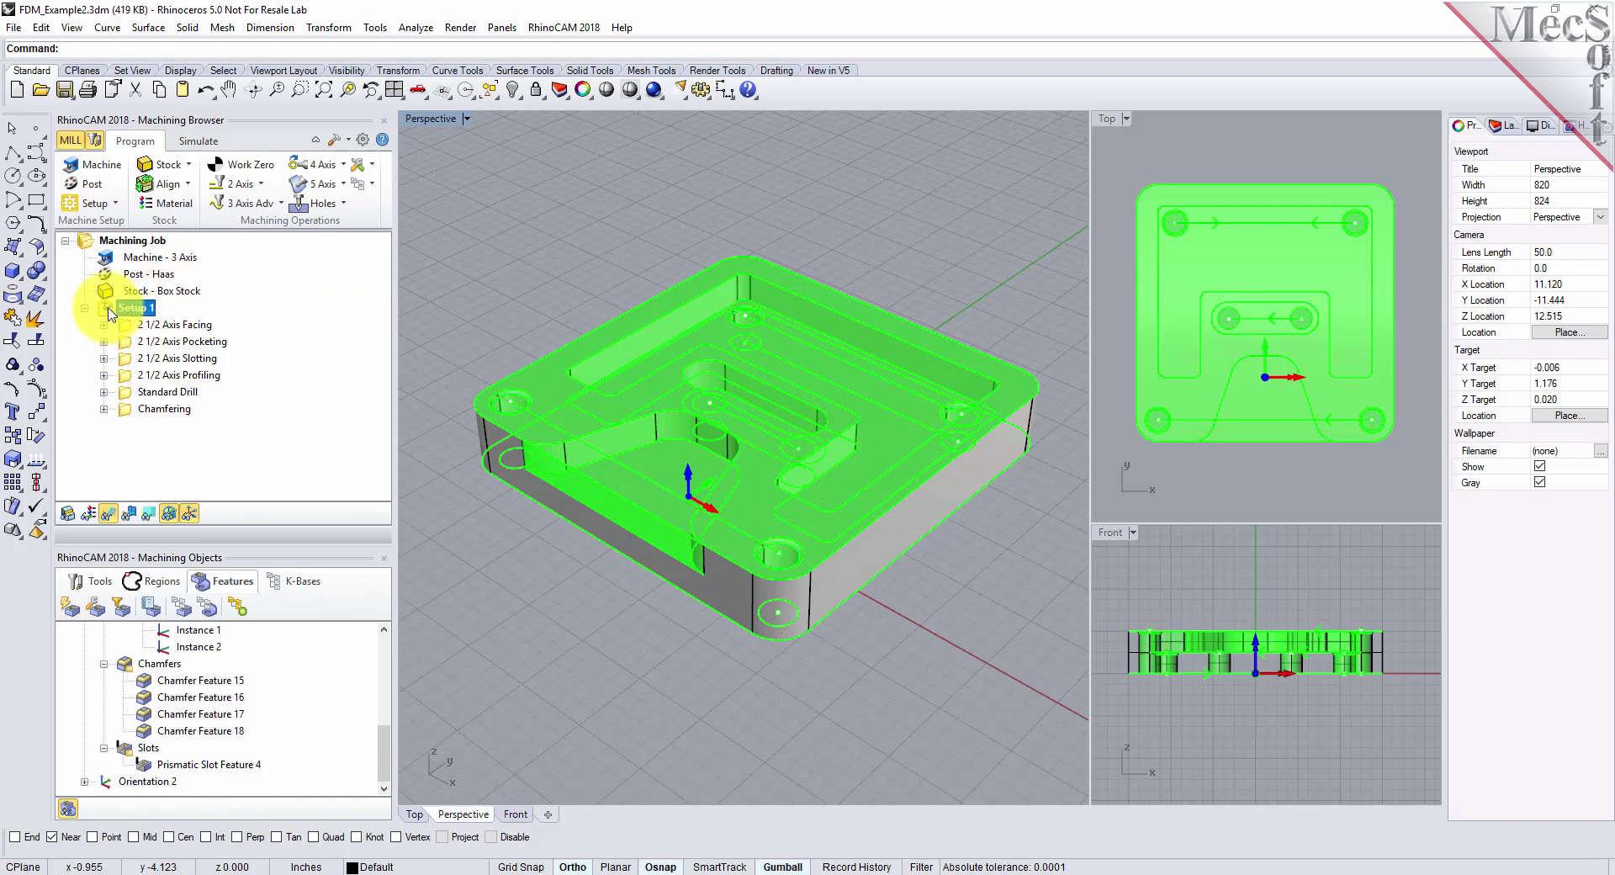
Simulate Setup 1 by moves through to the finished part, then bring up Setup 1's options
{"action": "left_click", "coordinate": [199, 141]}
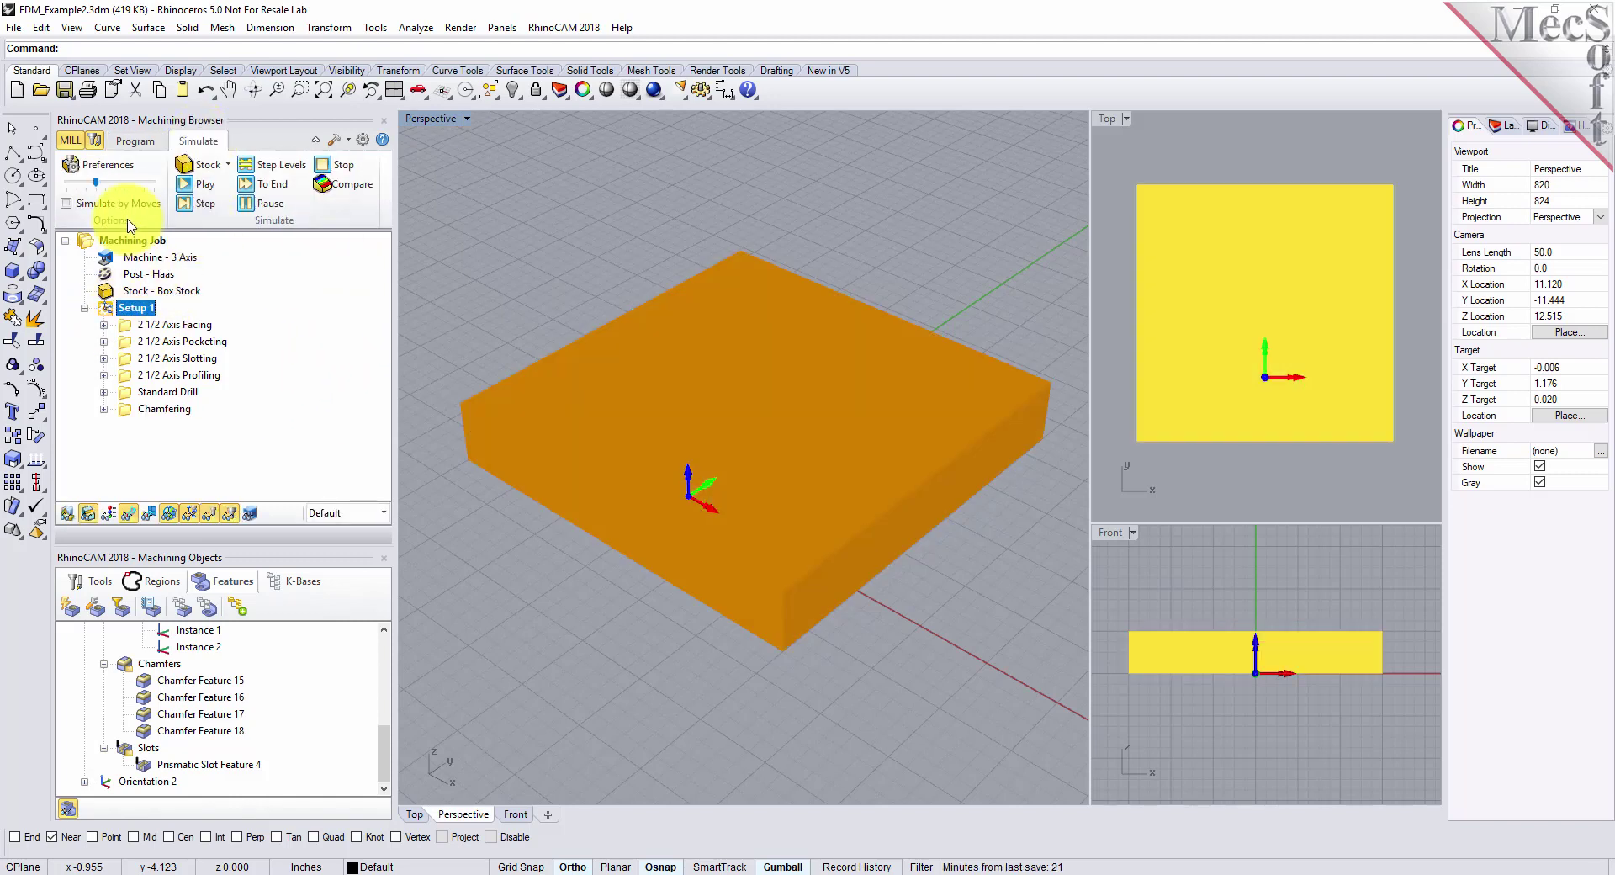
{"action": "left_click", "coordinate": [185, 202]}
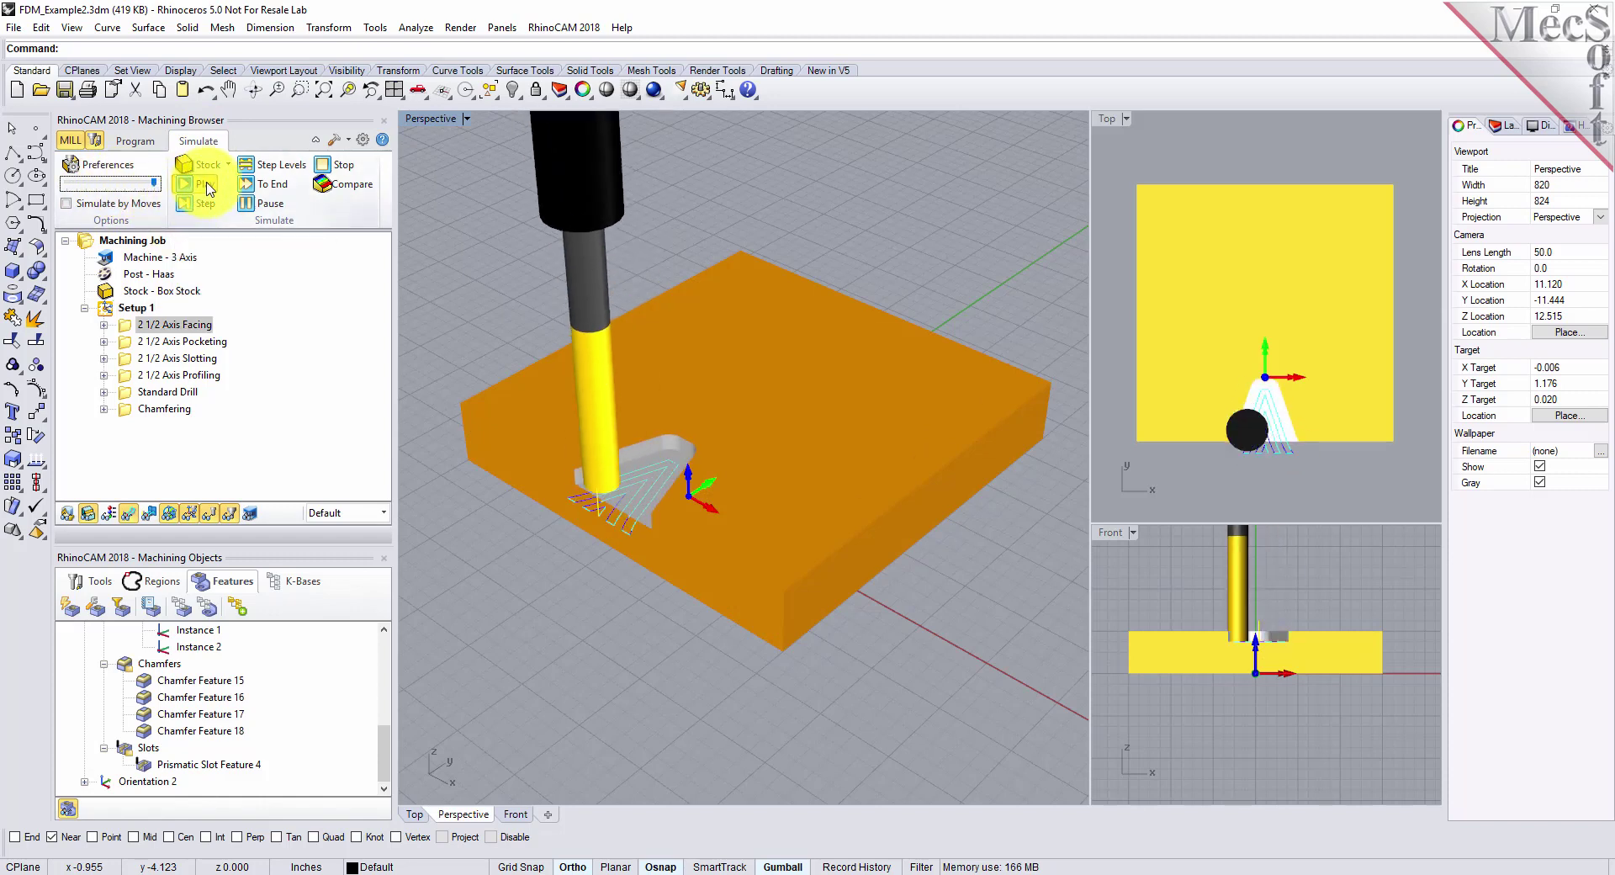
{"action": "left_click", "coordinate": [66, 204]}
{"action": "mouse_move", "coordinate": [792, 722]}
{"action": "right_mouse_down"}
{"action": "mouse_move", "coordinate": [785, 641]}
{"action": "mouse_move", "coordinate": [786, 735]}
{"action": "right_mouse_up"}
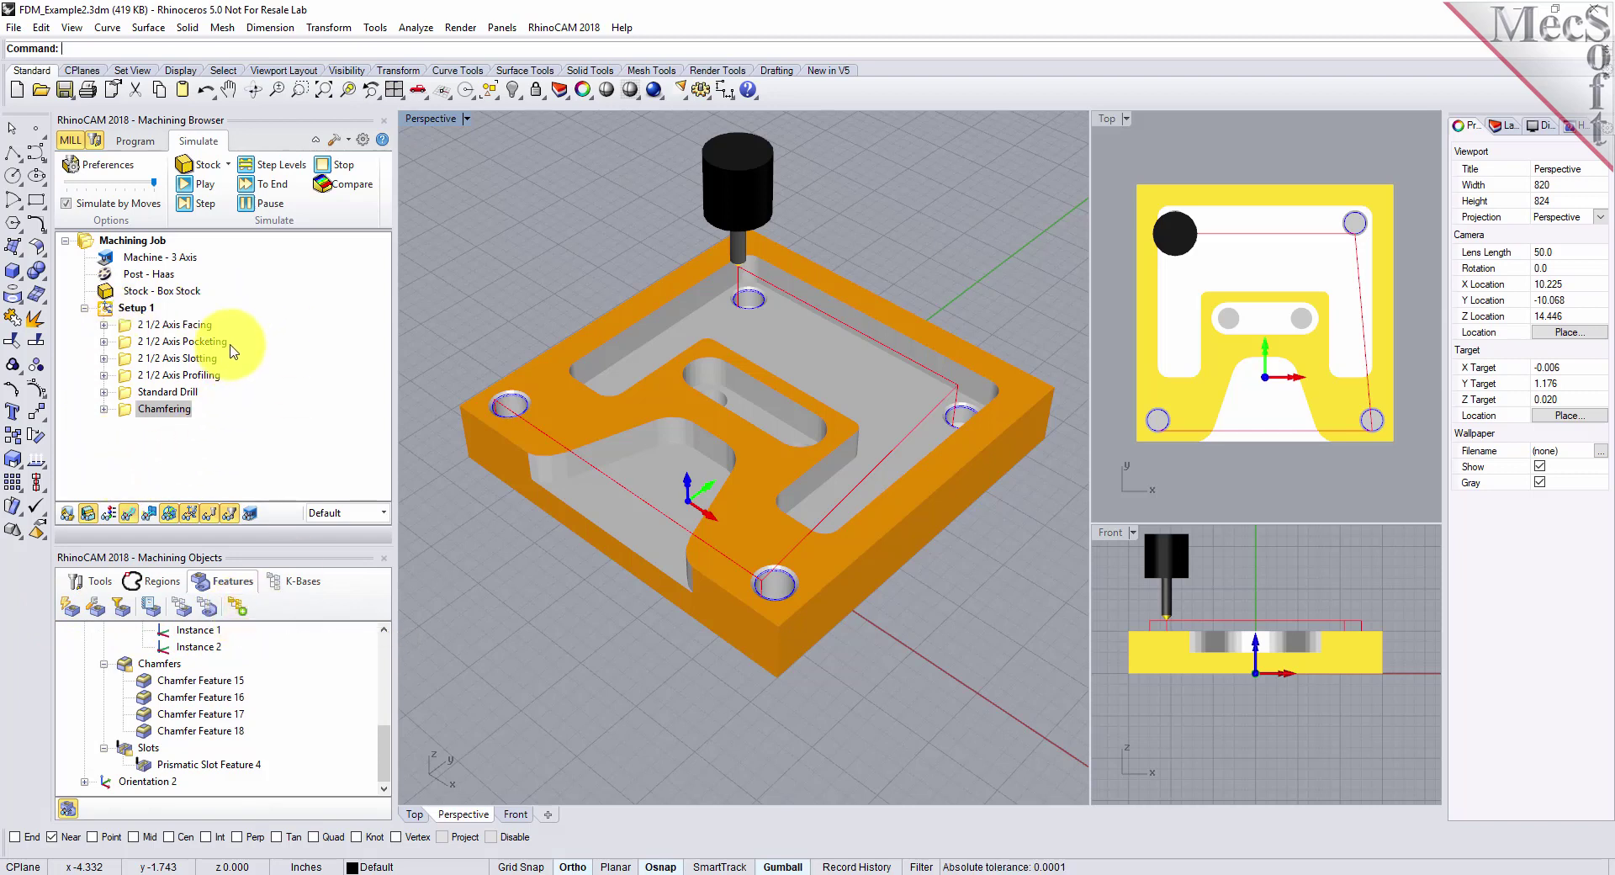
{"action": "left_click", "coordinate": [114, 309]}
{"action": "right_click", "coordinate": [108, 310]}
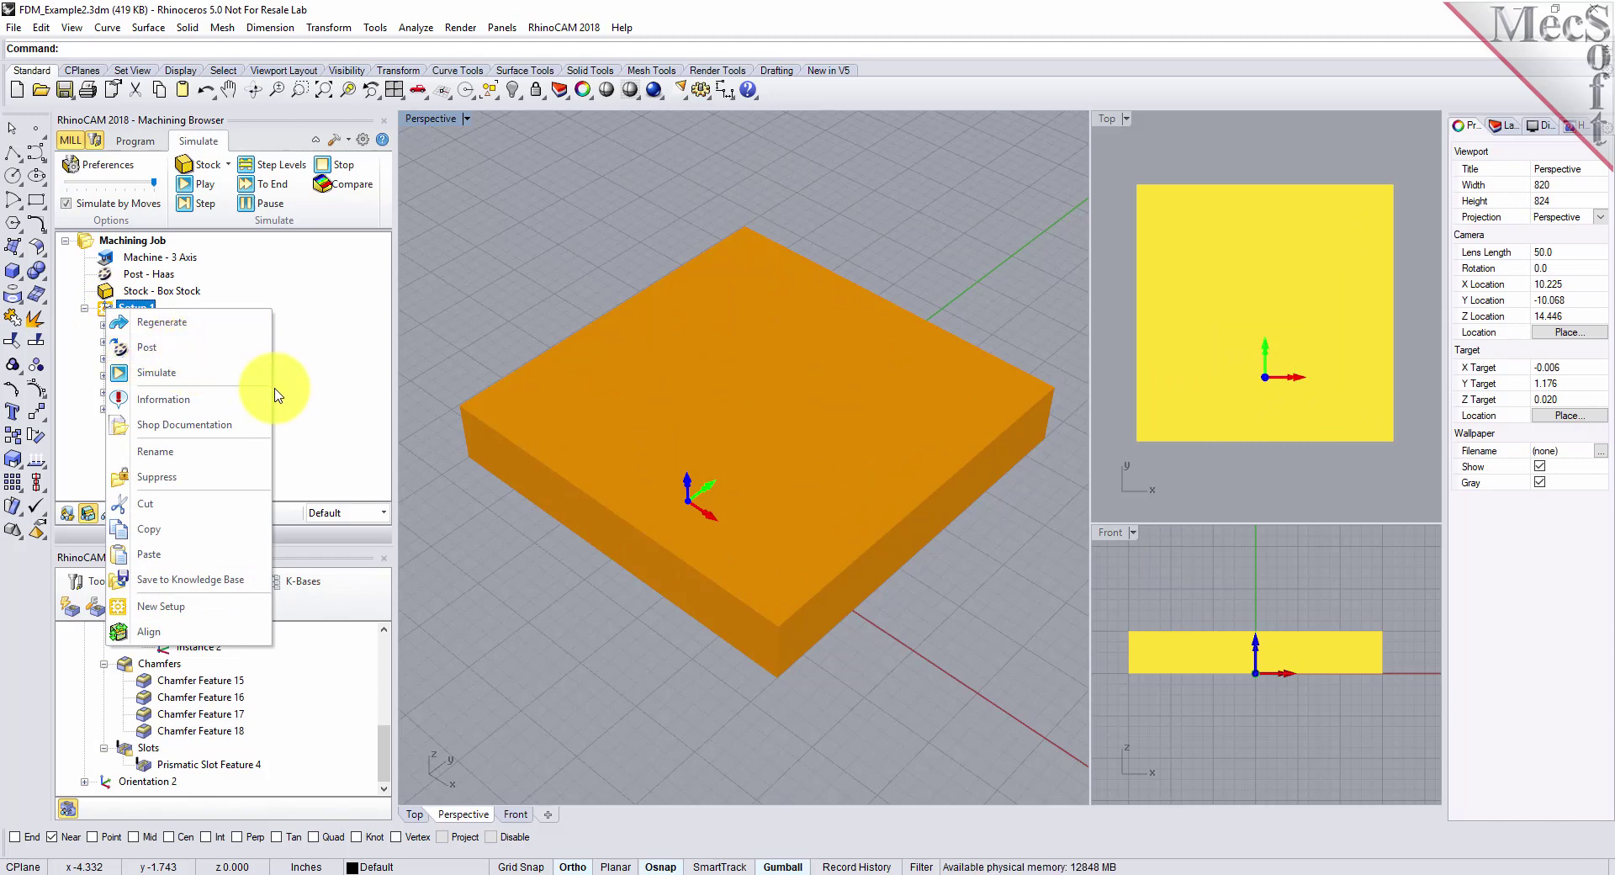
Dismiss Setup 1's options and switch back from simulation to the Program tools
{"action": "left_click", "coordinate": [328, 392]}
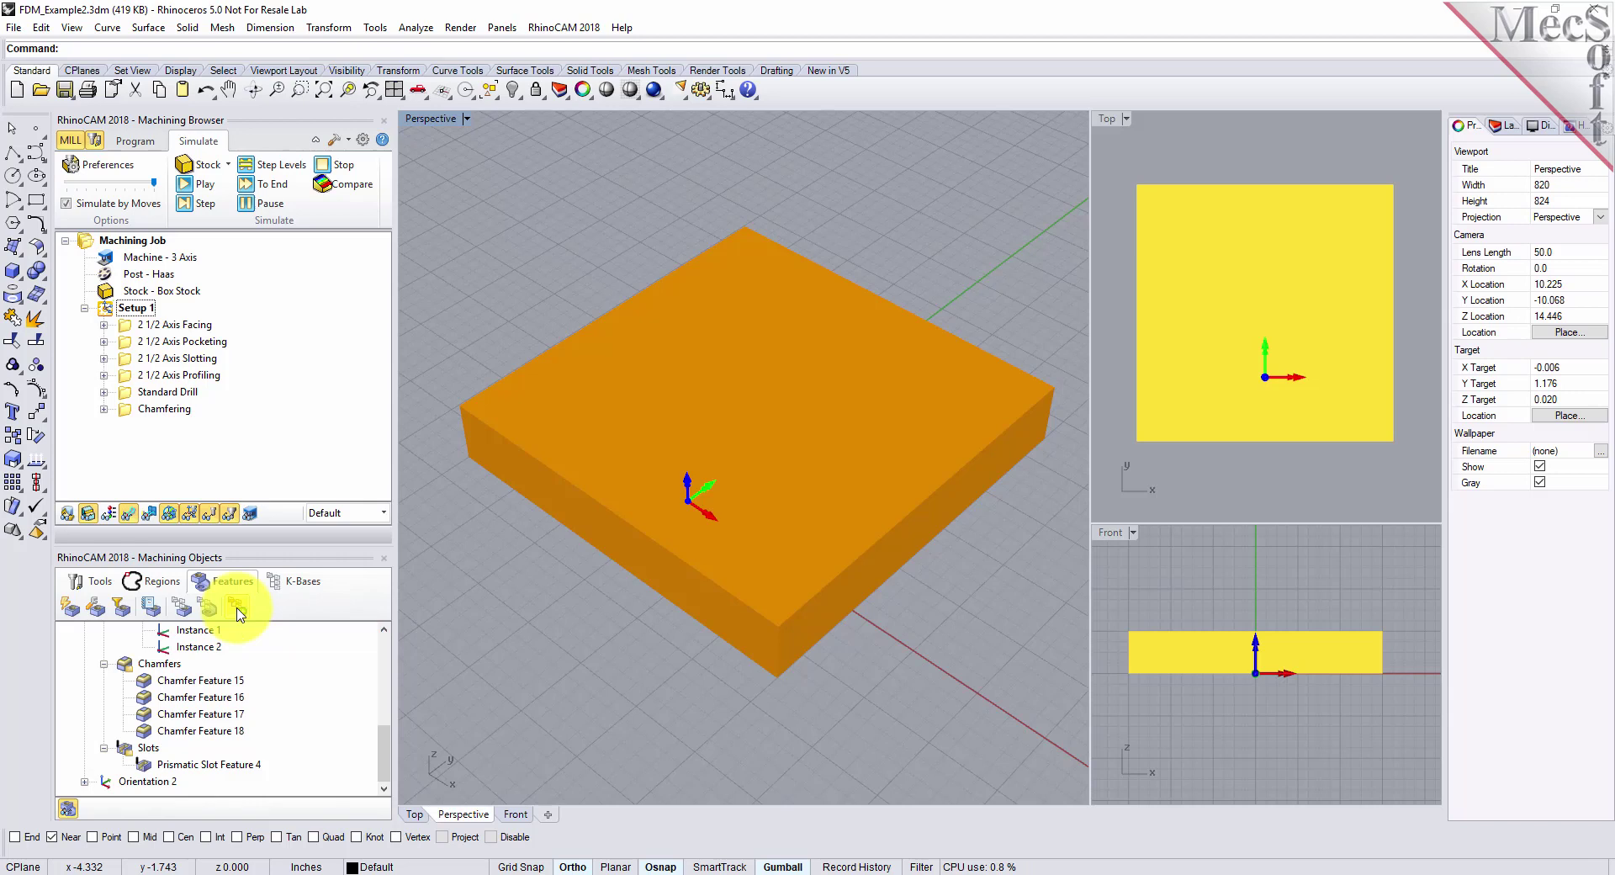
{"action": "left_click", "coordinate": [134, 140]}
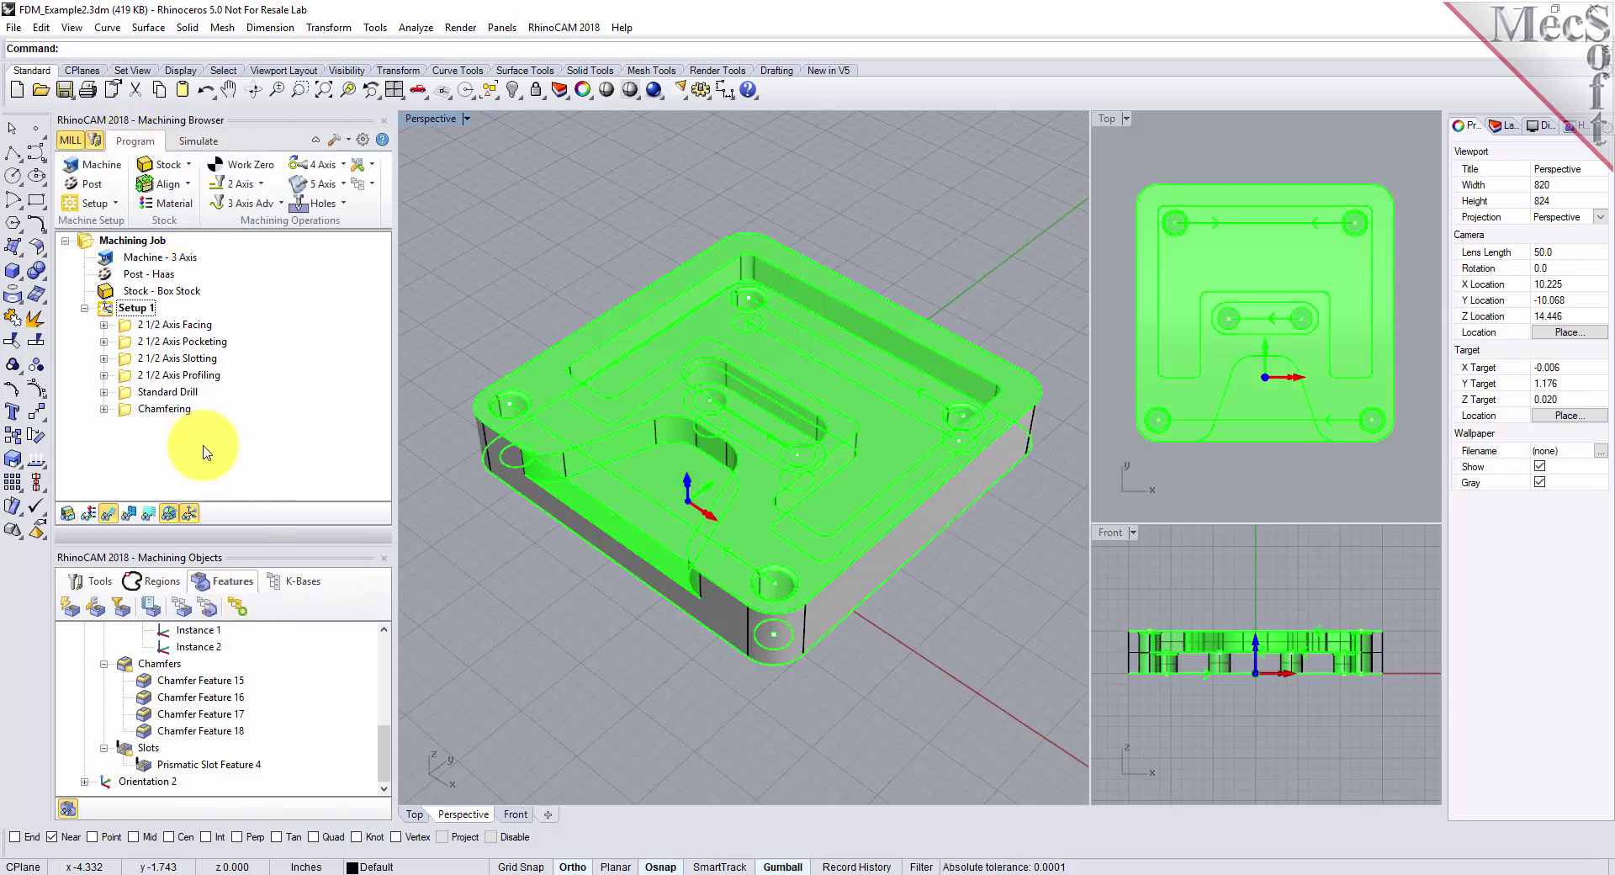
Show the facing toolpath, collapse Setup 1's operation list, and pick the open pocket on the part
{"action": "left_click", "coordinate": [124, 325]}
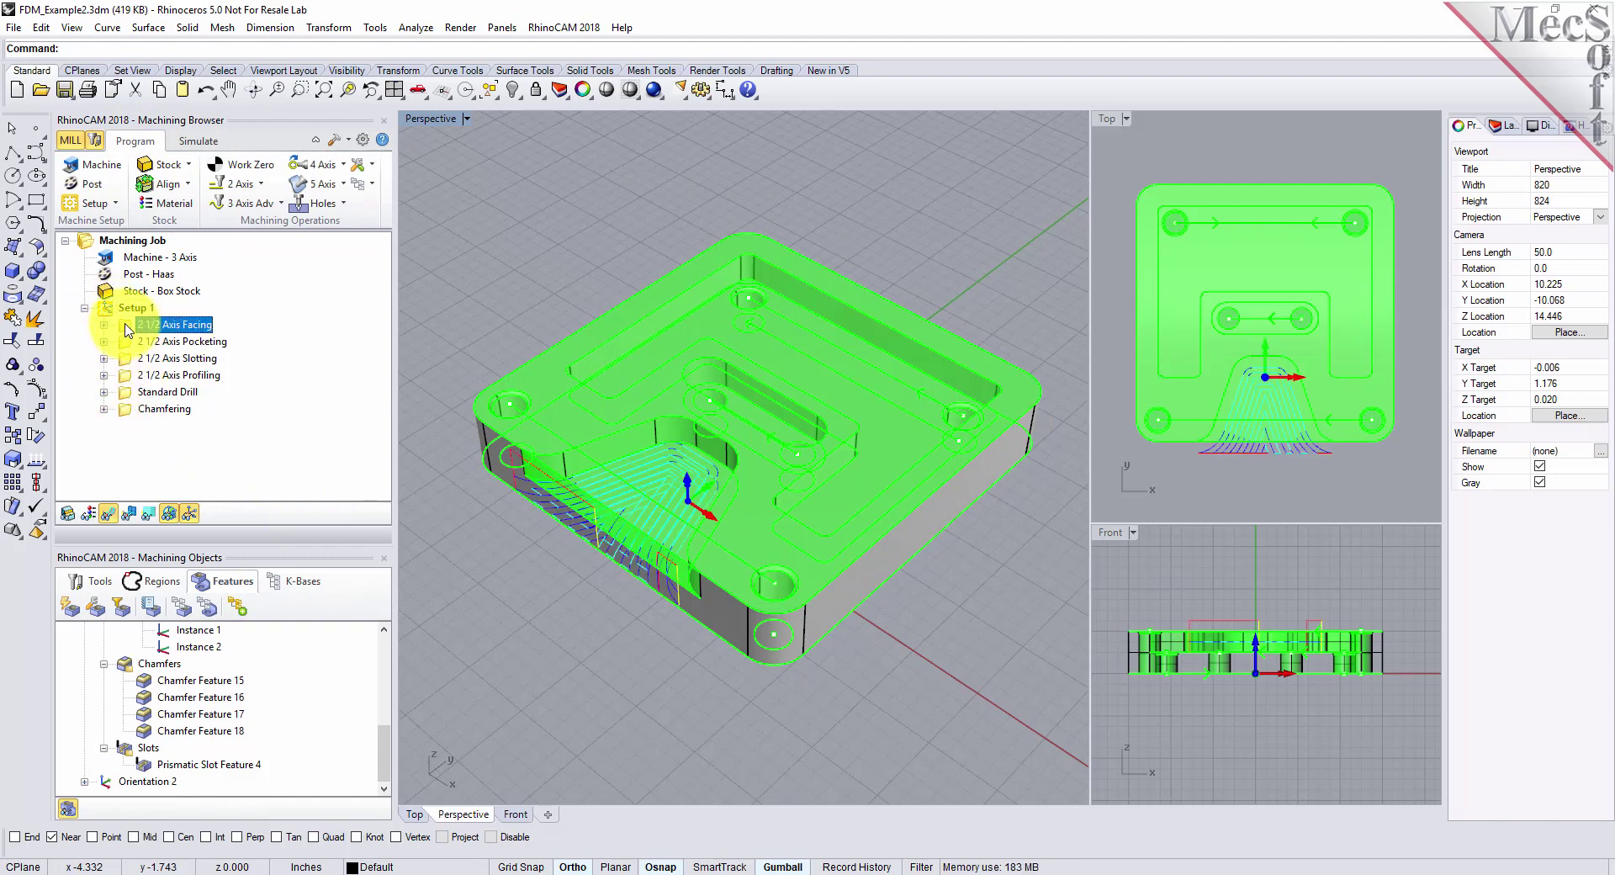
{"action": "left_click", "coordinate": [131, 352]}
{"action": "key", "text": "Left"}
{"action": "key", "text": "Left"}
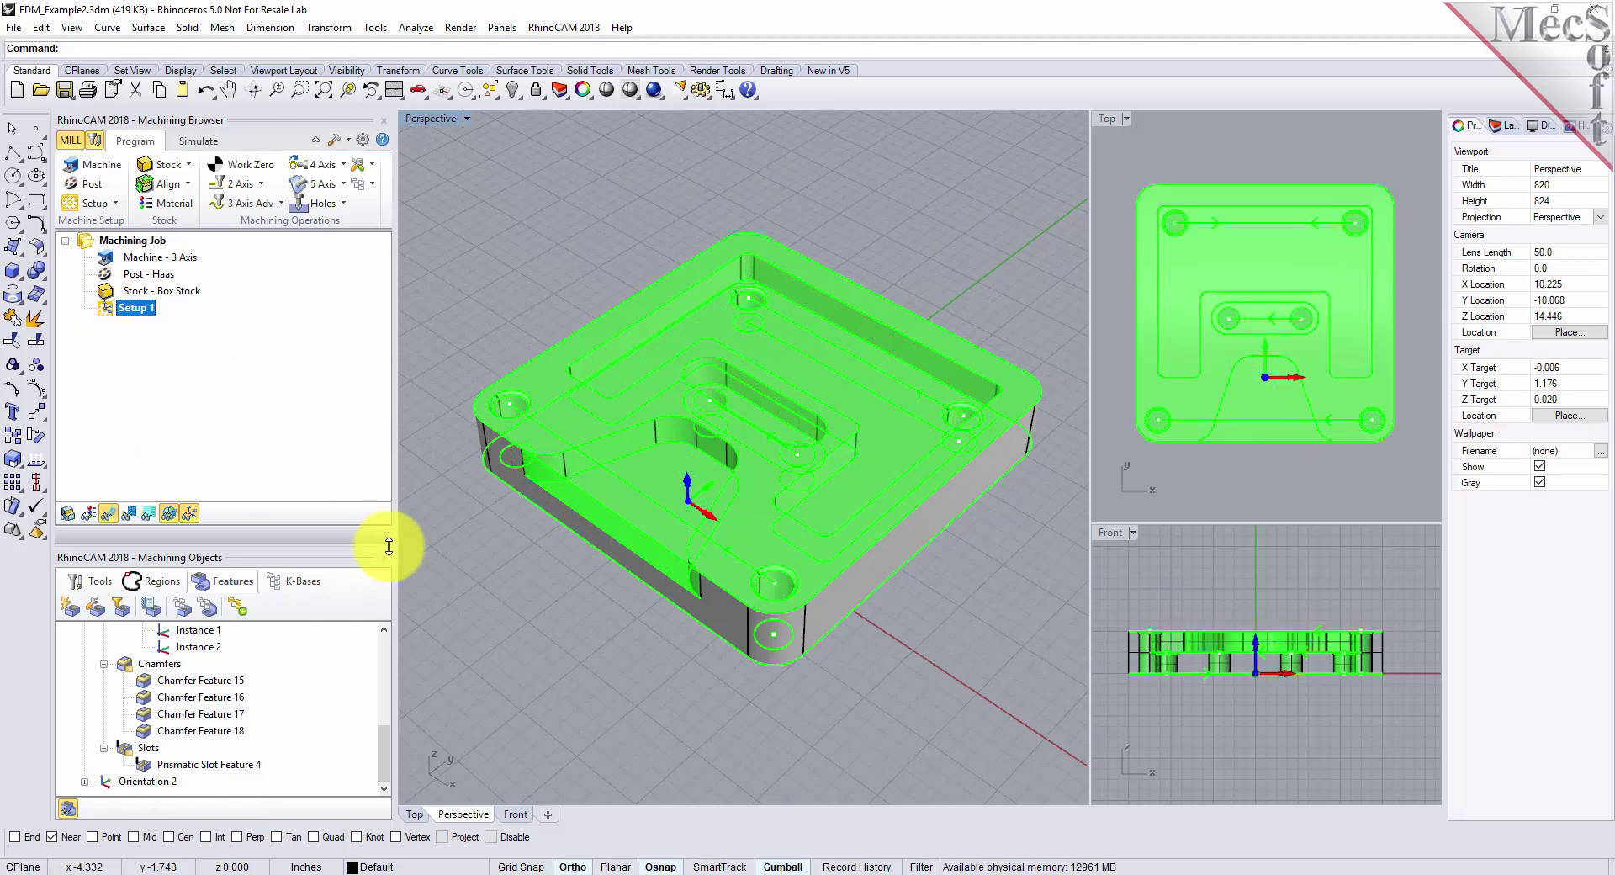
{"action": "left_click_drag", "start_coordinate": [384, 750], "coordinate": [380, 655]}
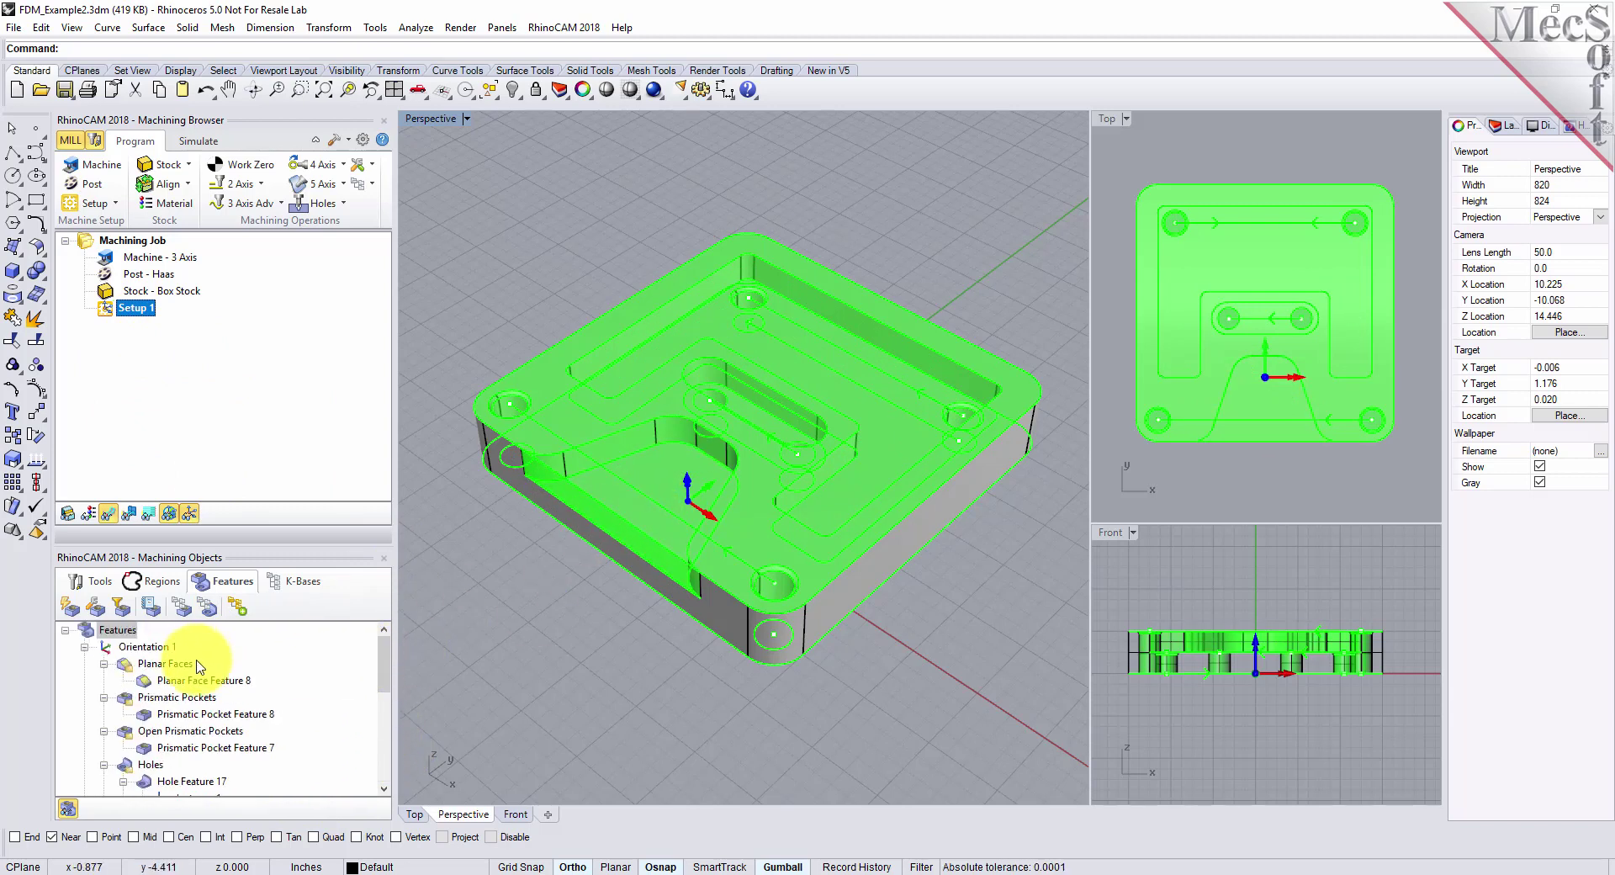
{"action": "left_click", "coordinate": [636, 526]}
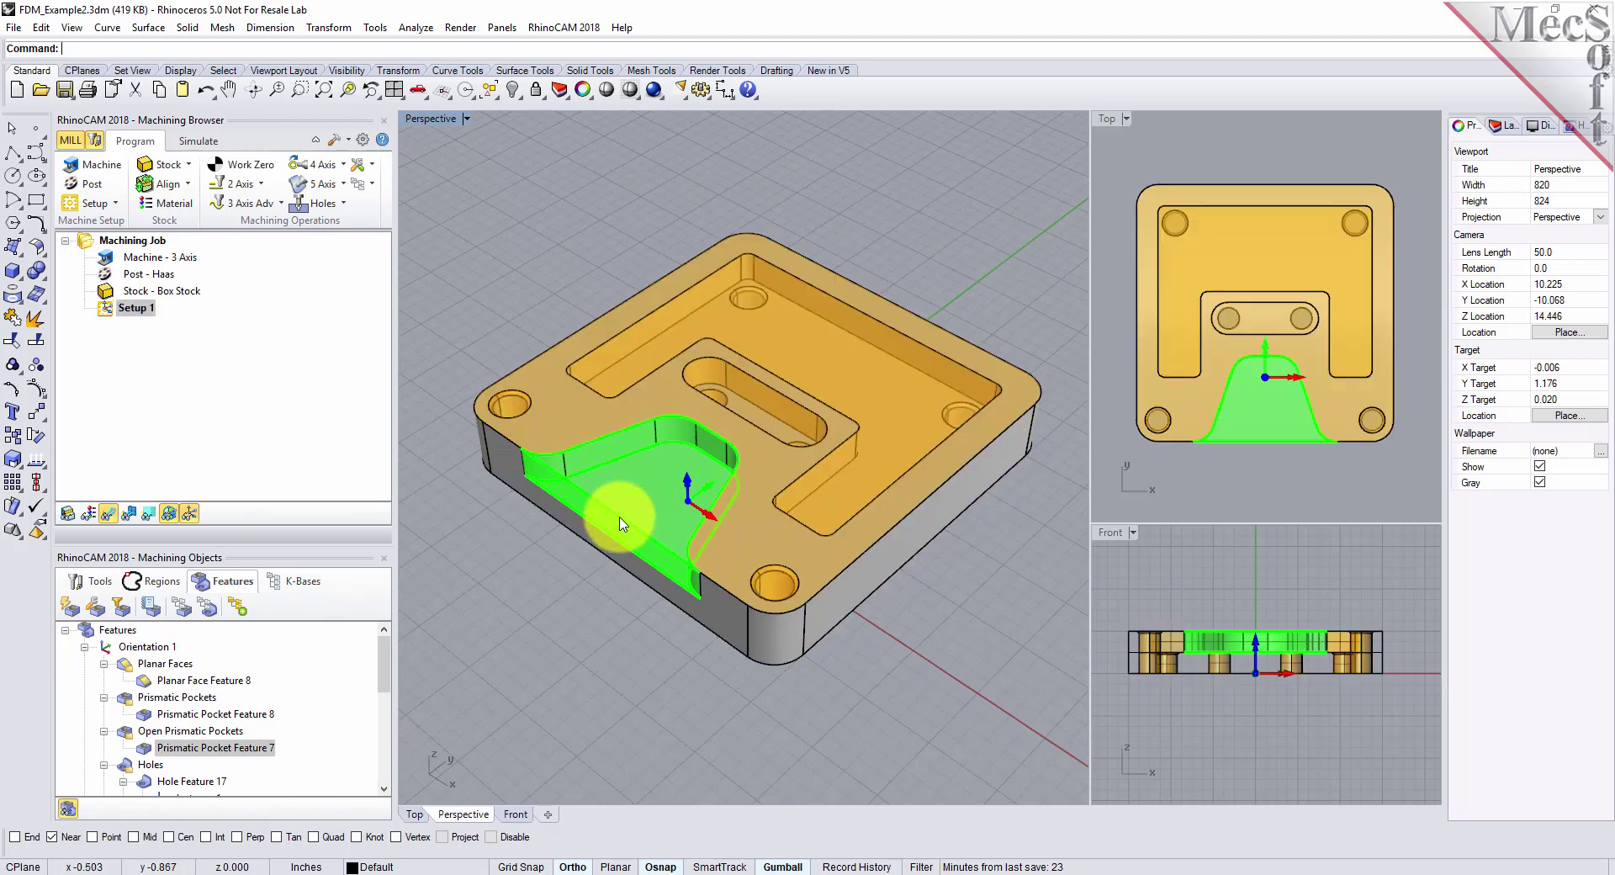
Start a 2 1/2 Axis Facing operation for Prismatic Pocket Feature 7 from its context menu
{"action": "right_click", "coordinate": [633, 526]}
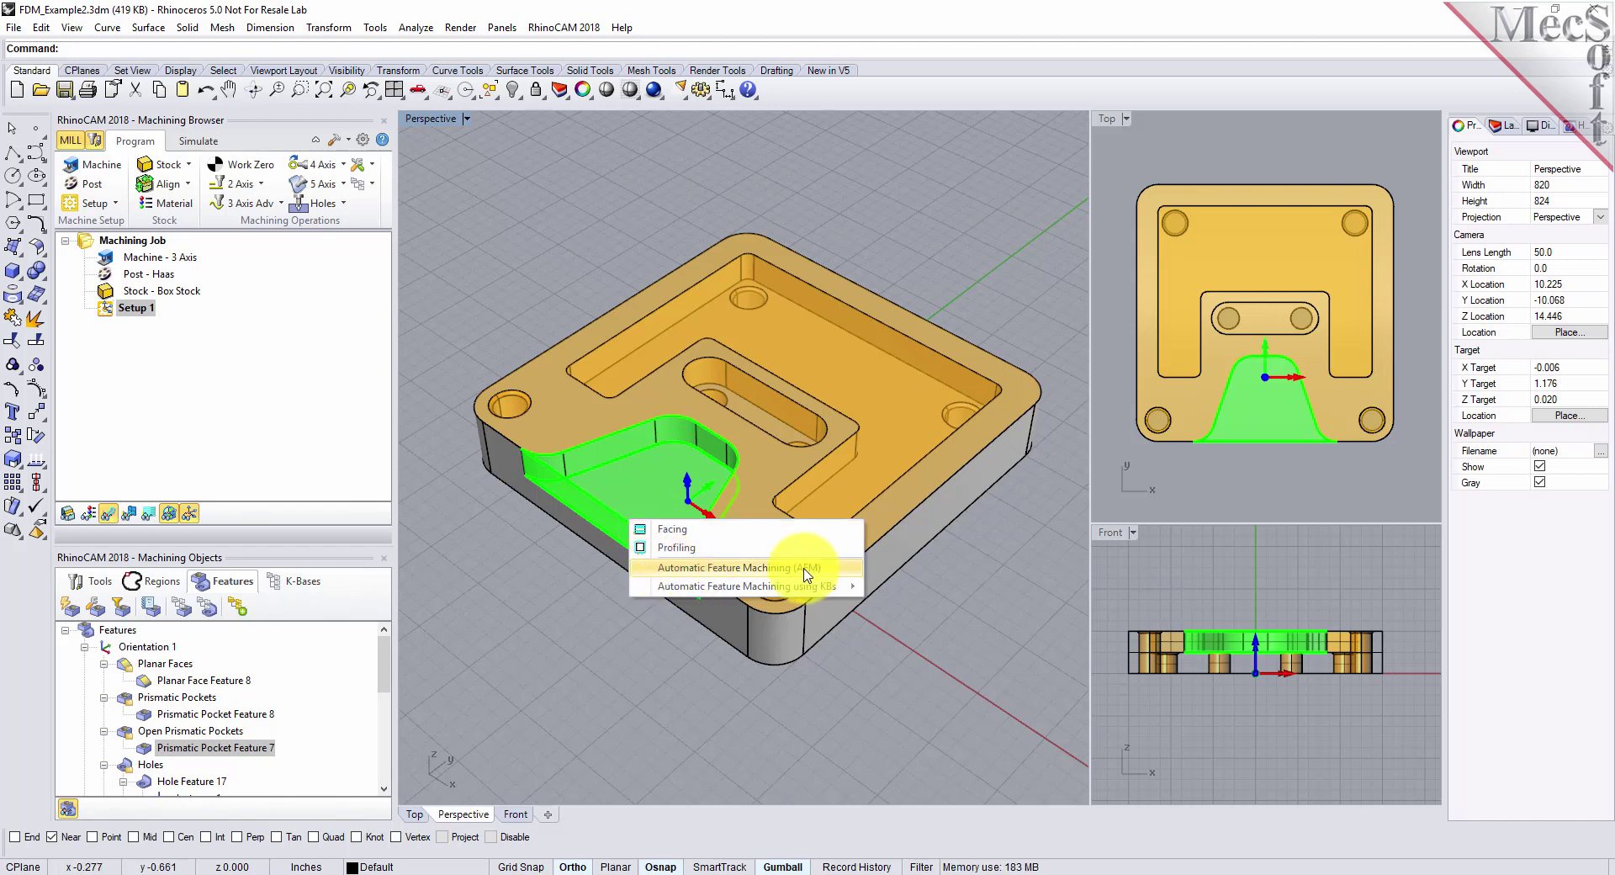
{"action": "mouse_move", "coordinate": [695, 596]}
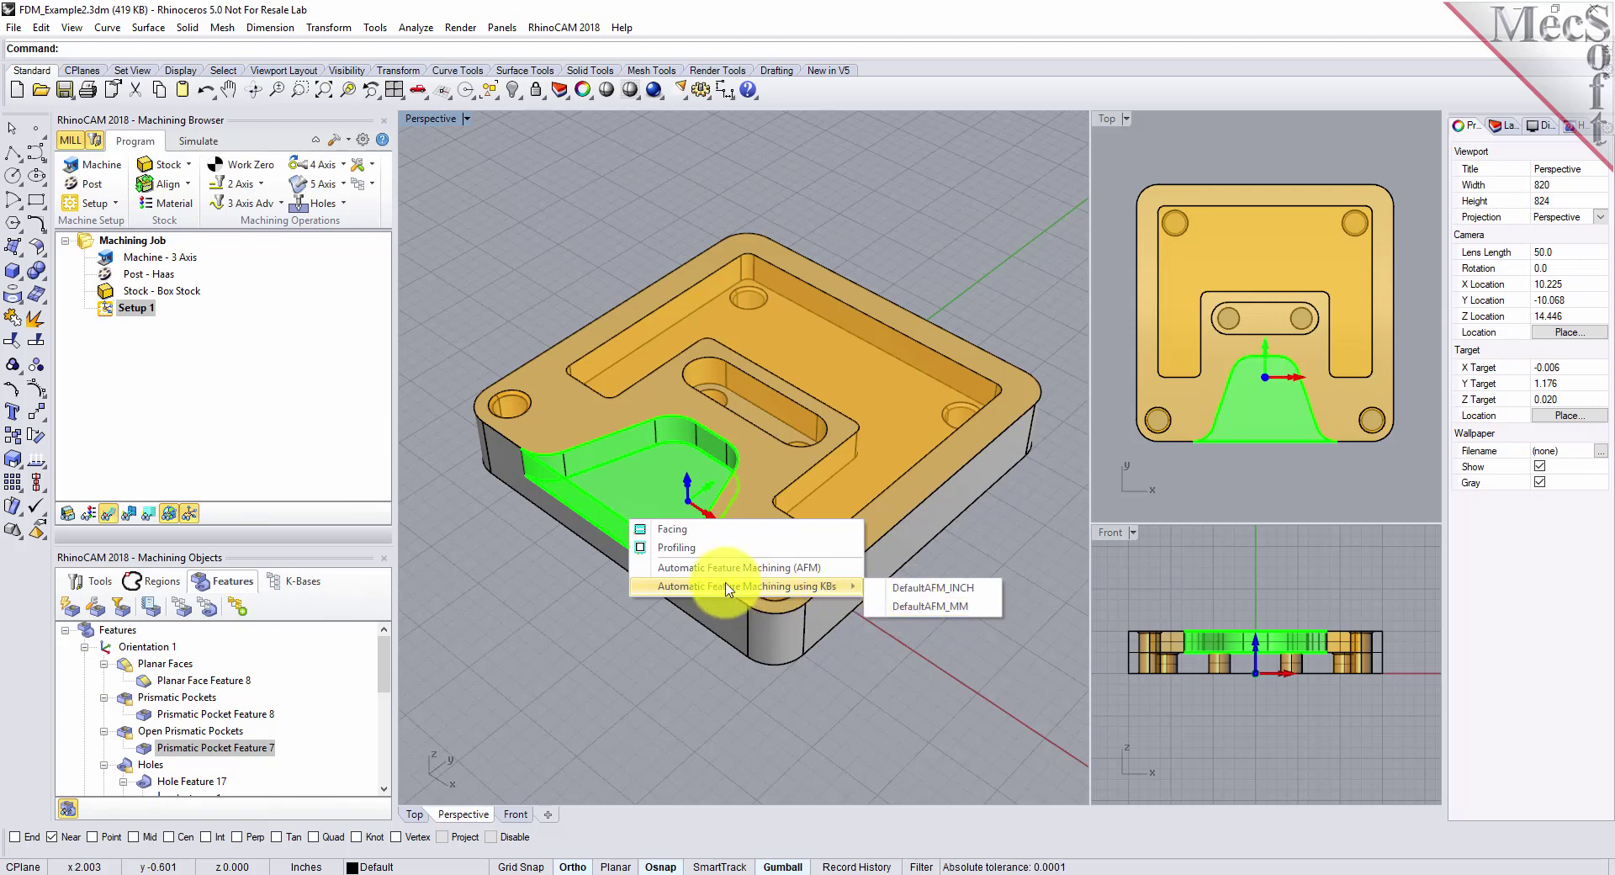
{"action": "left_click", "coordinate": [680, 537]}
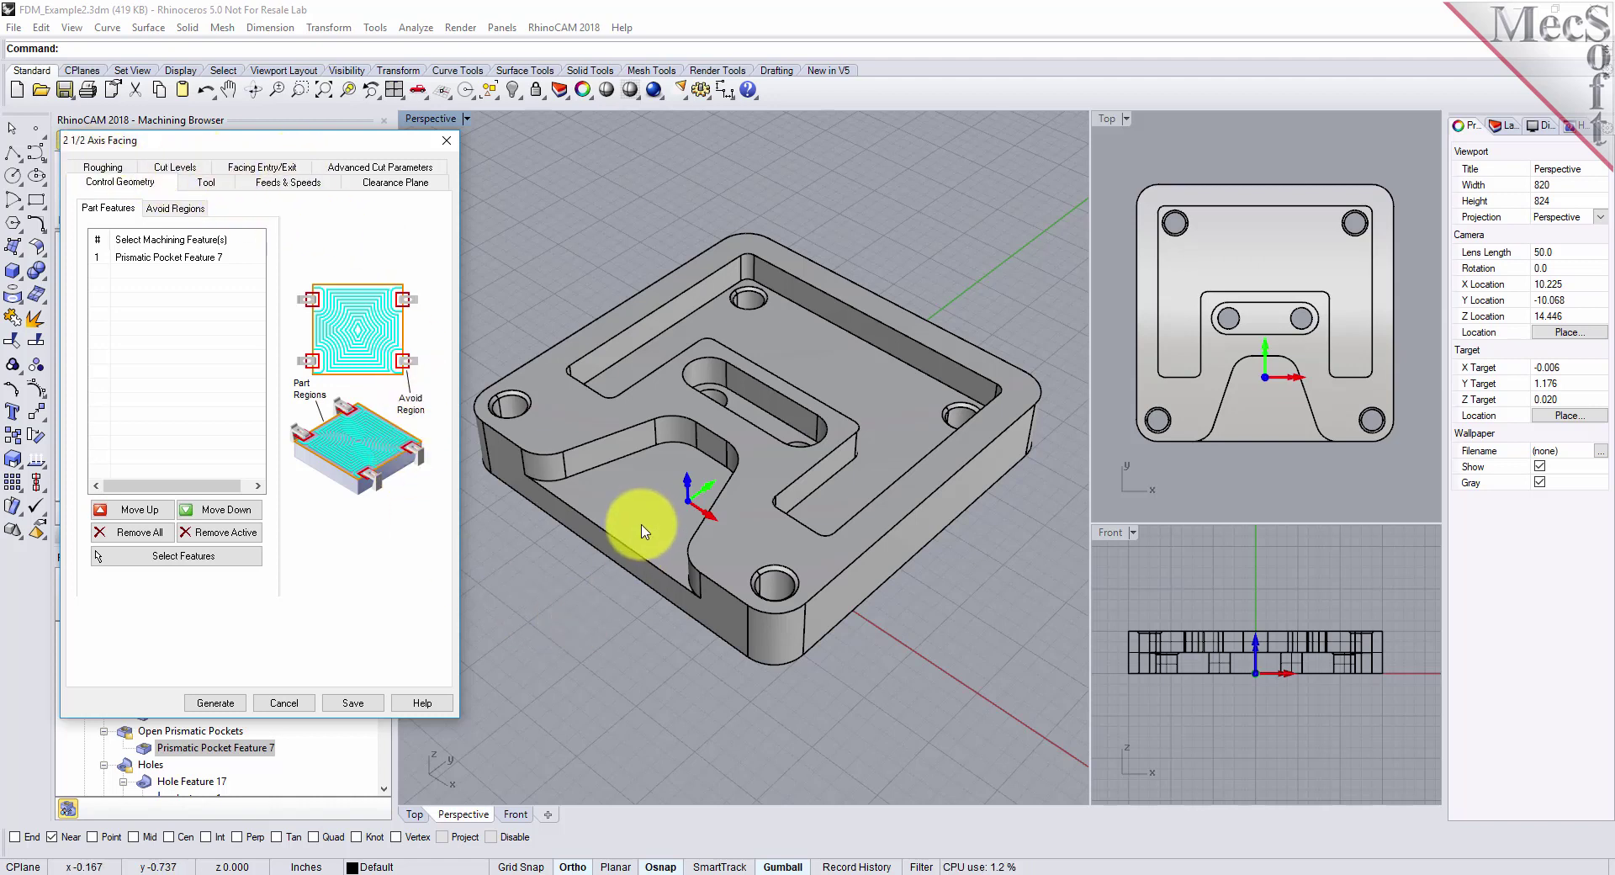
{"action": "left_click", "coordinate": [293, 704]}
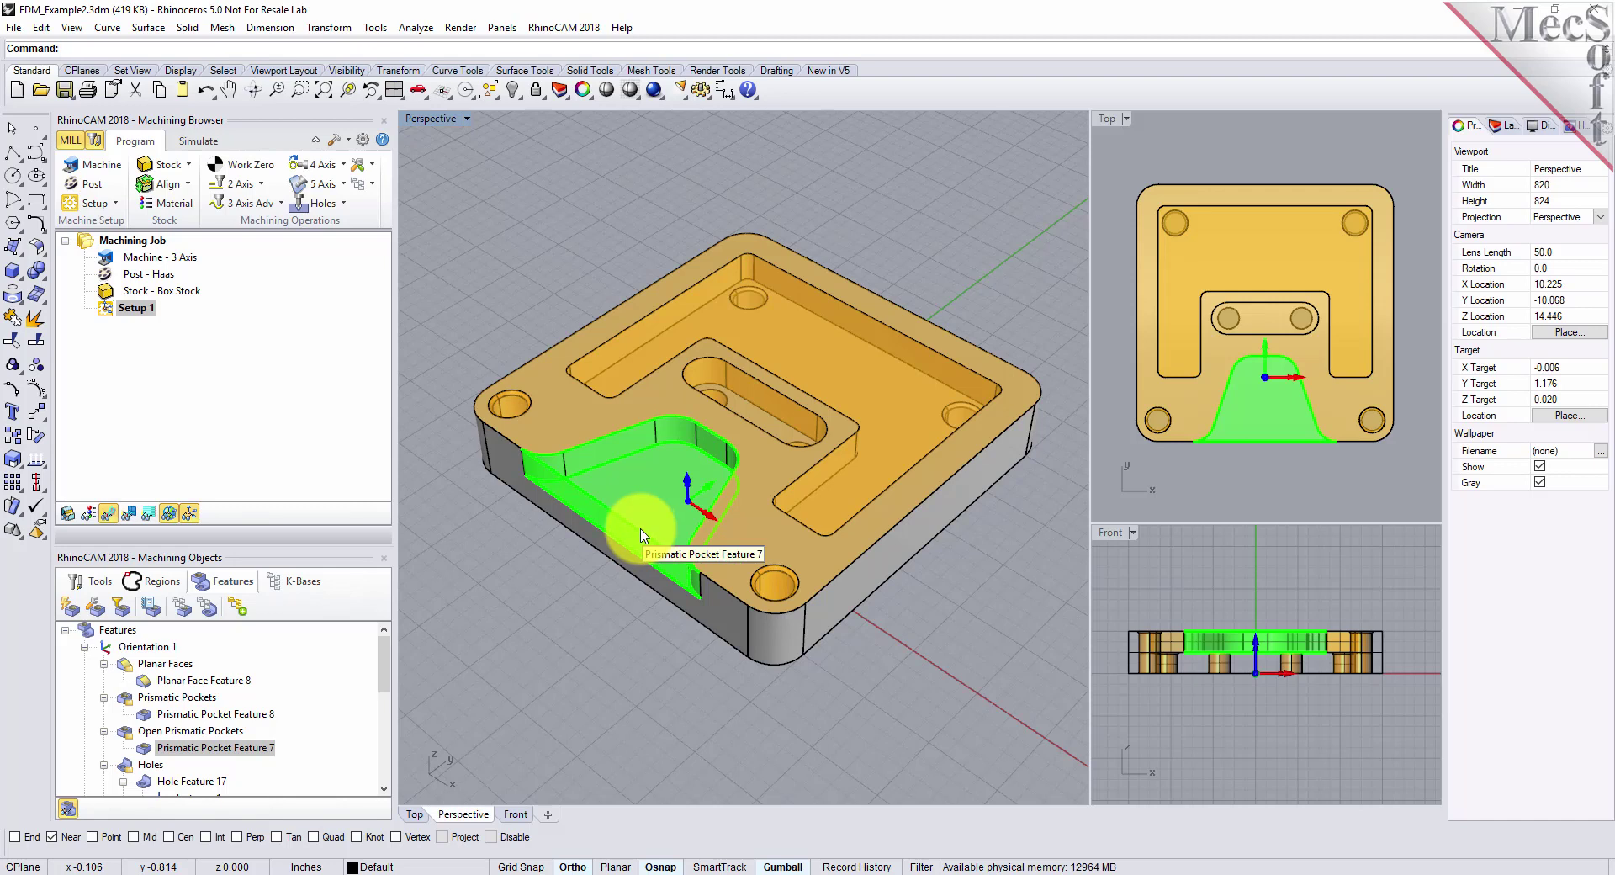
{"action": "left_click", "coordinate": [363, 139]}
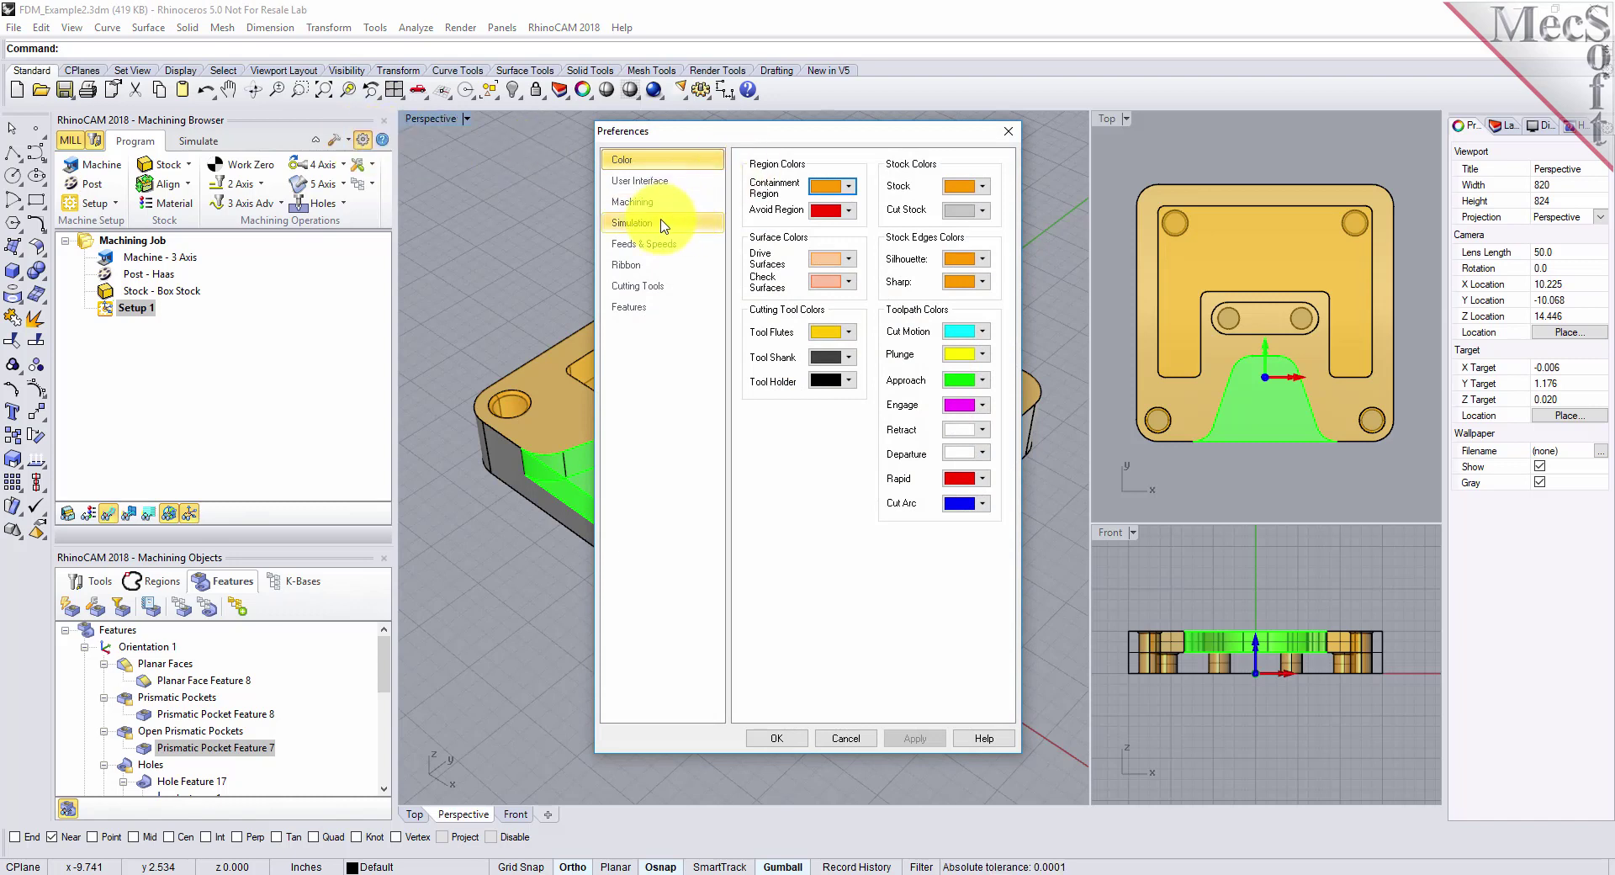
Enable Show Context Tool Tips under User Interface, review the Features page, and confirm
{"action": "left_click", "coordinate": [651, 184]}
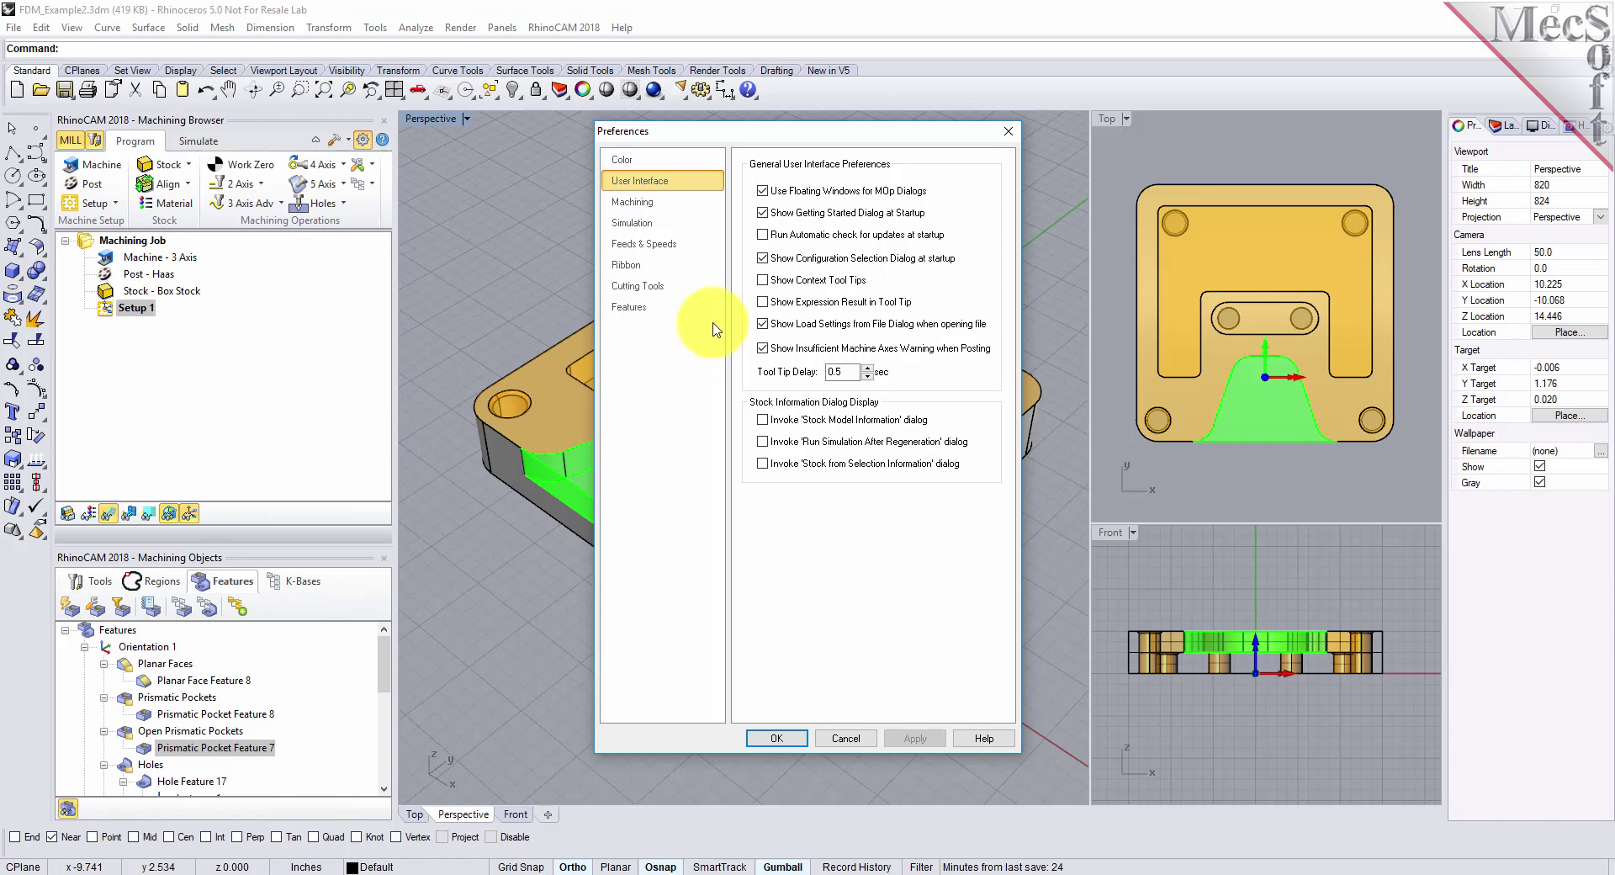
{"action": "left_click", "coordinate": [764, 280]}
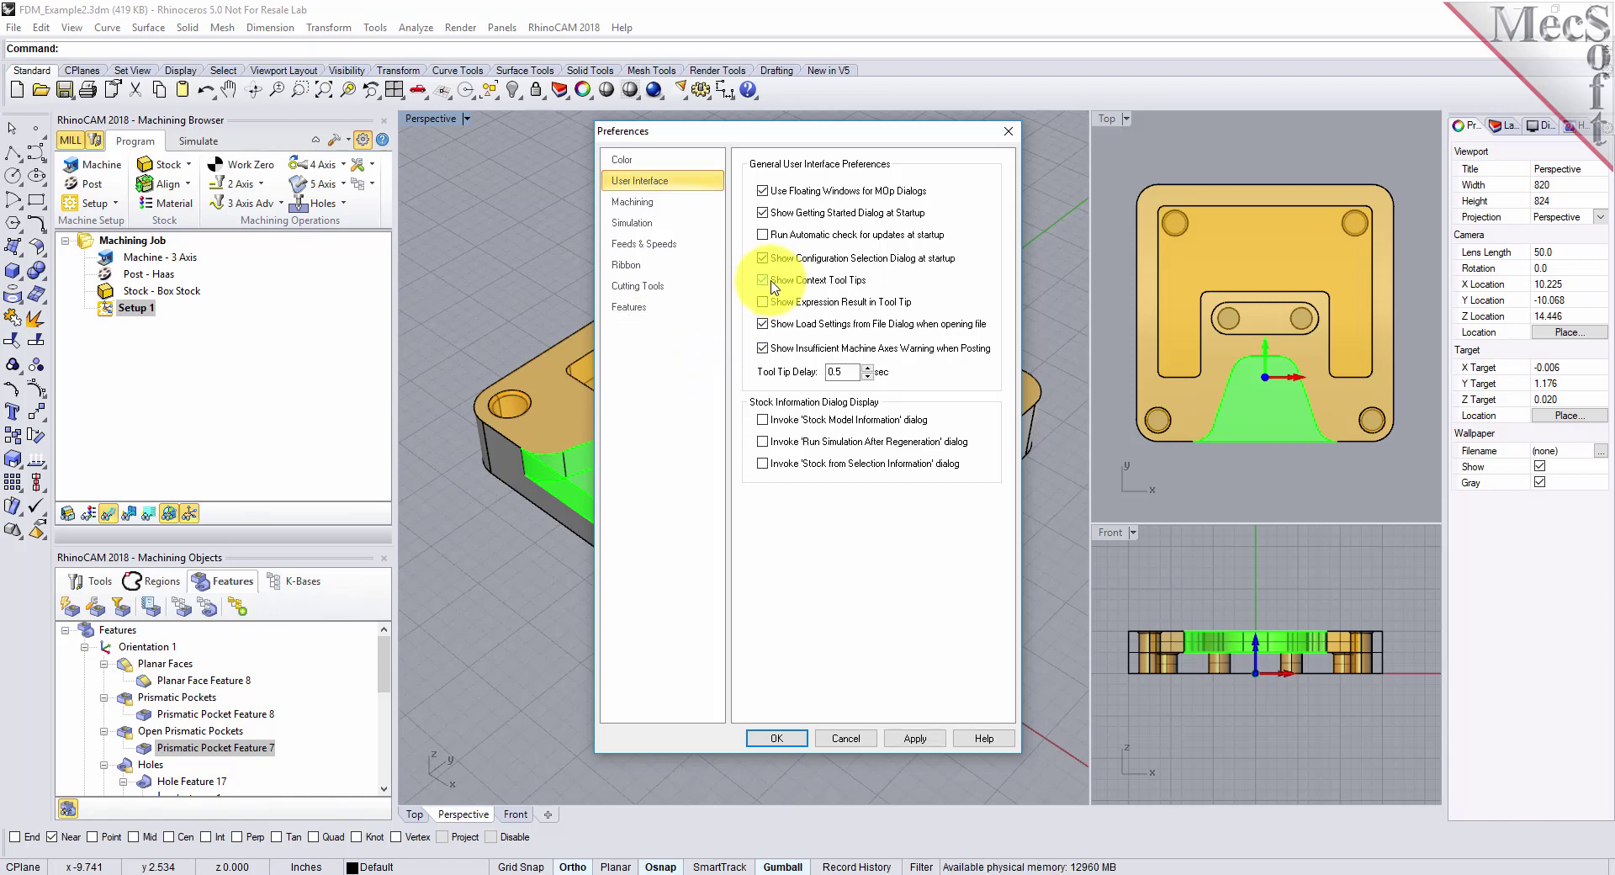
{"action": "left_click", "coordinate": [633, 307]}
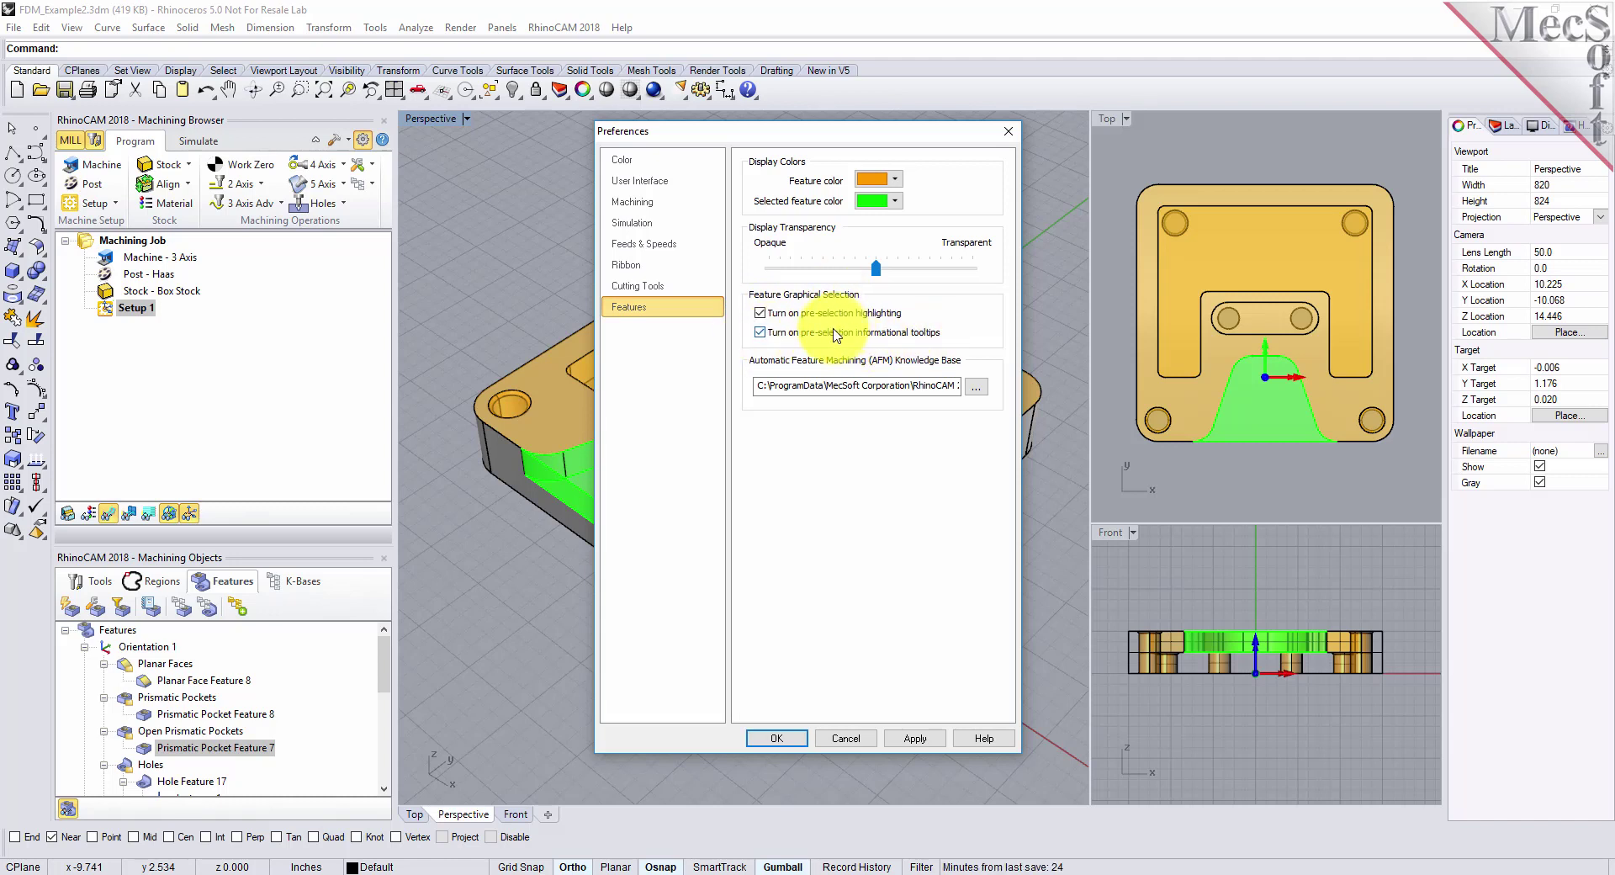
{"action": "left_click", "coordinate": [775, 739]}
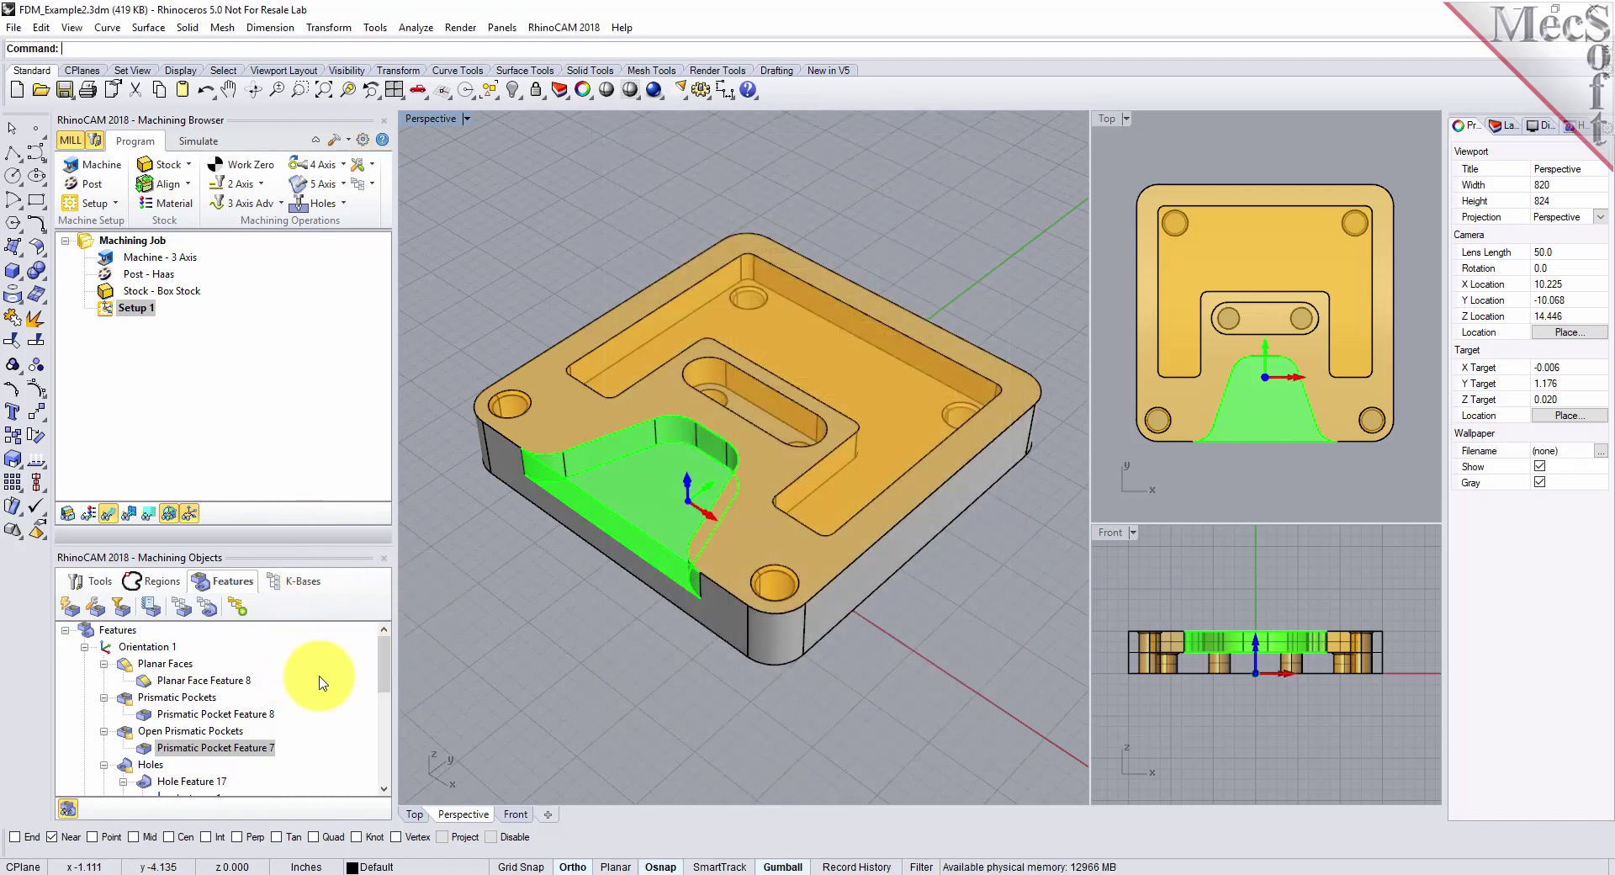
View tooltips for Planar Face Feature 8 and Prismatic Pocket Feature 8, showing its 0.500 depth
{"action": "left_click", "coordinate": [181, 683]}
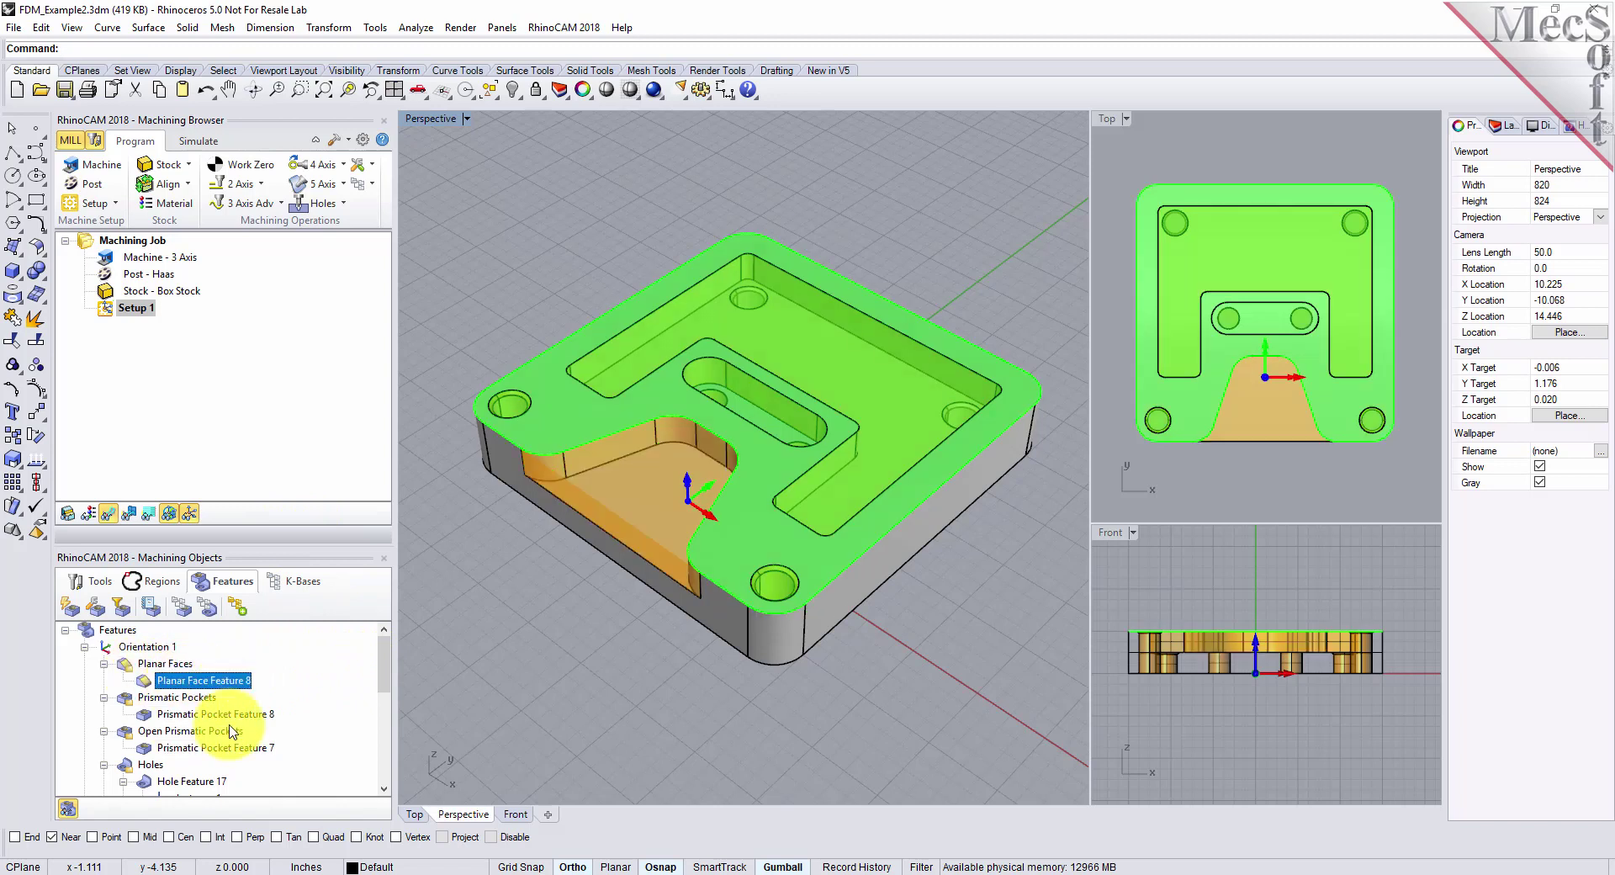
{"action": "mouse_move", "coordinate": [217, 689]}
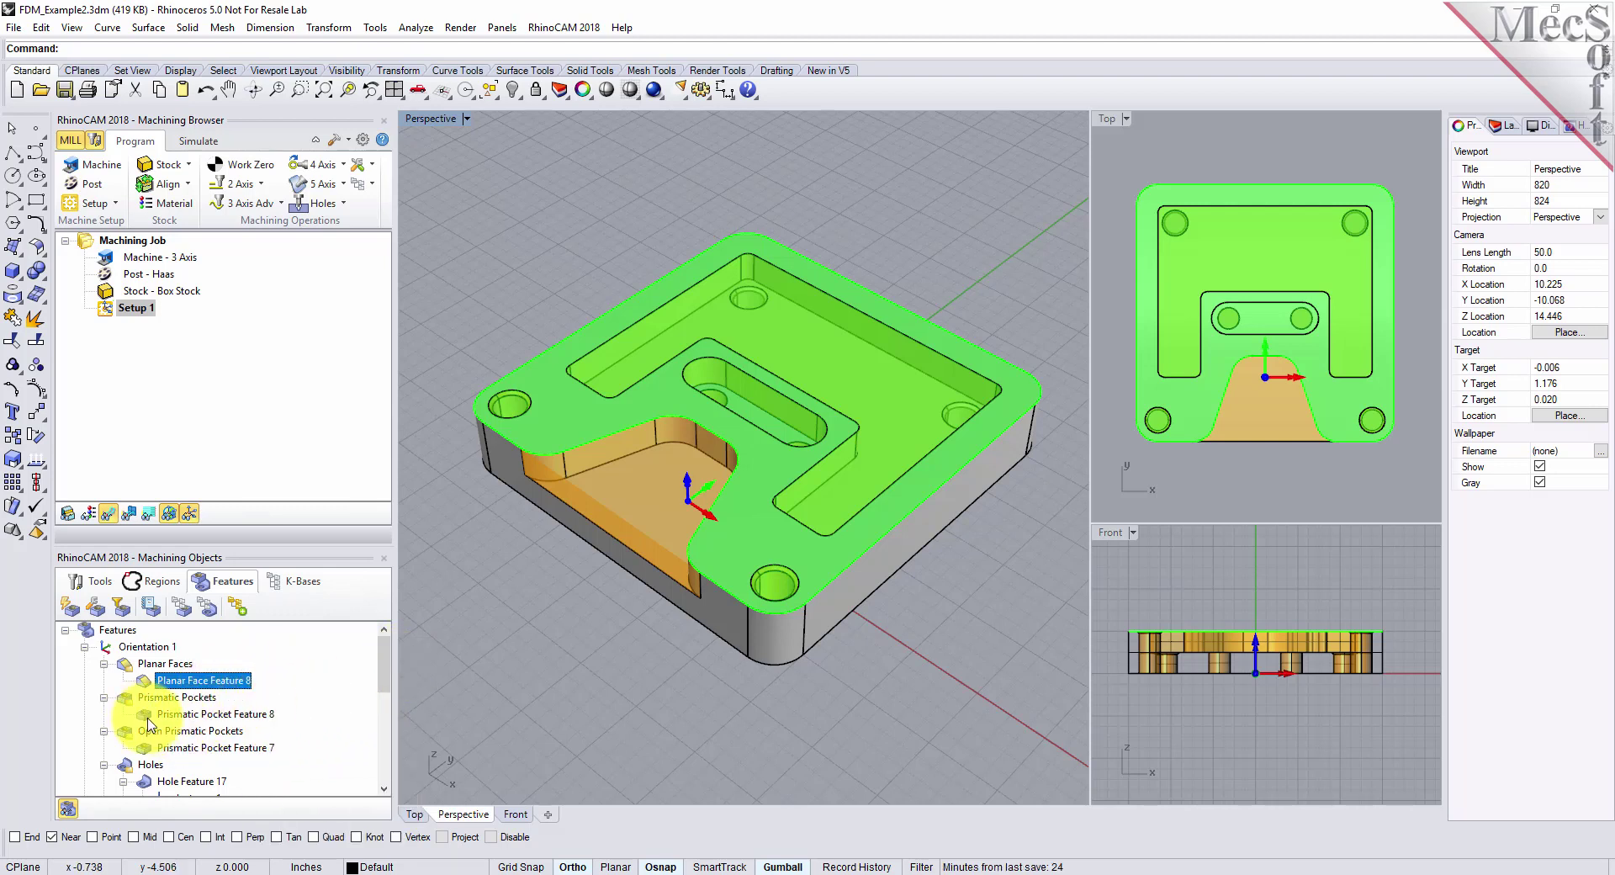
{"action": "left_click", "coordinate": [198, 714]}
{"action": "mouse_move", "coordinate": [225, 717]}
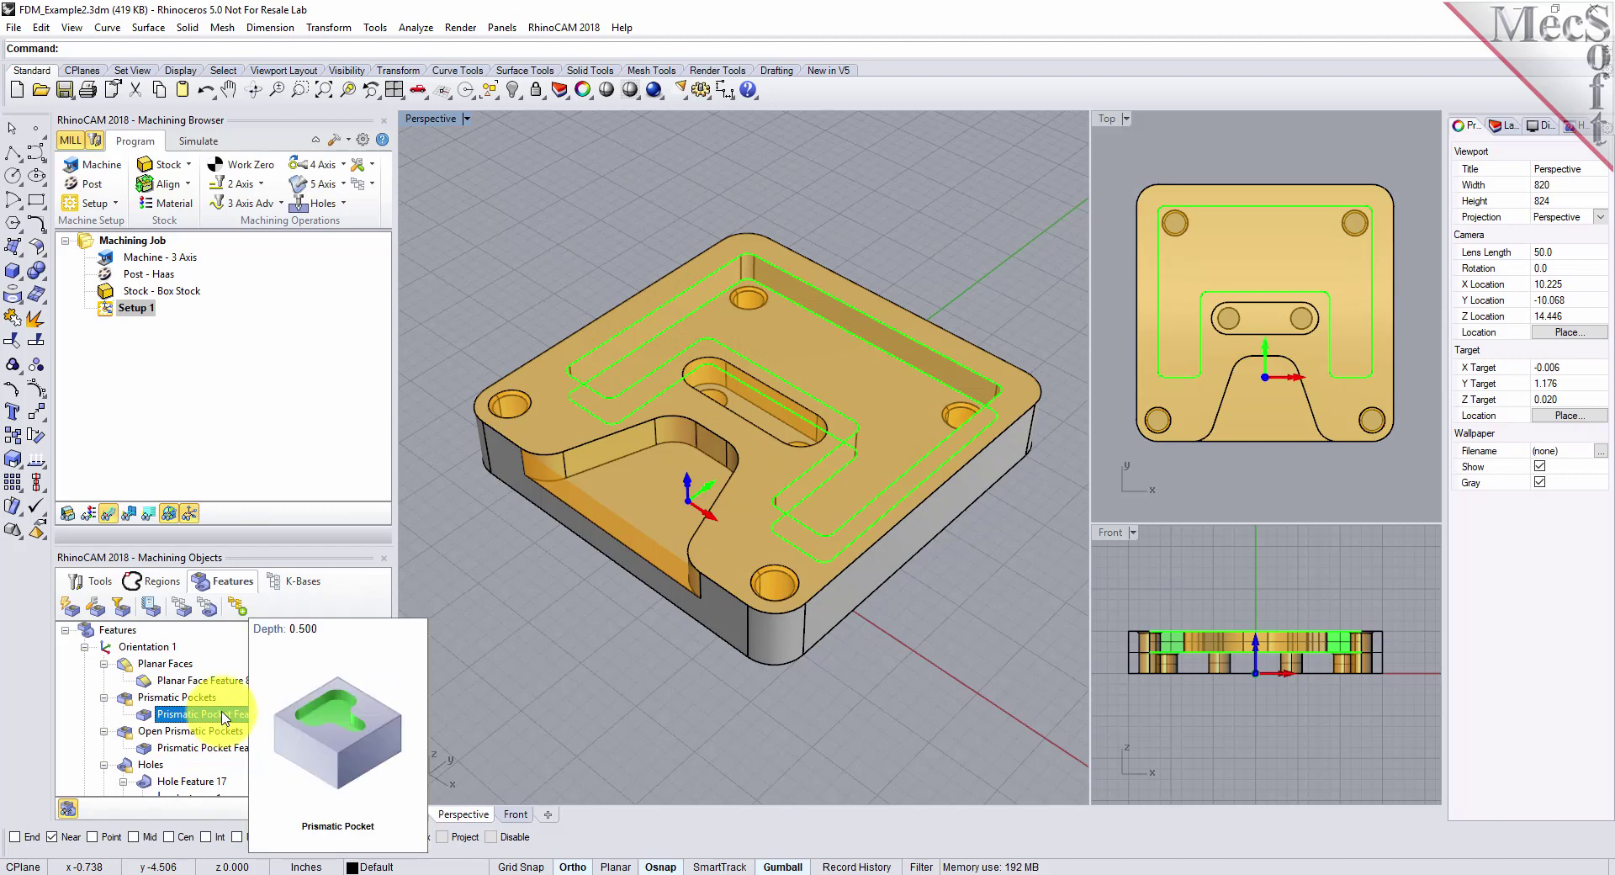